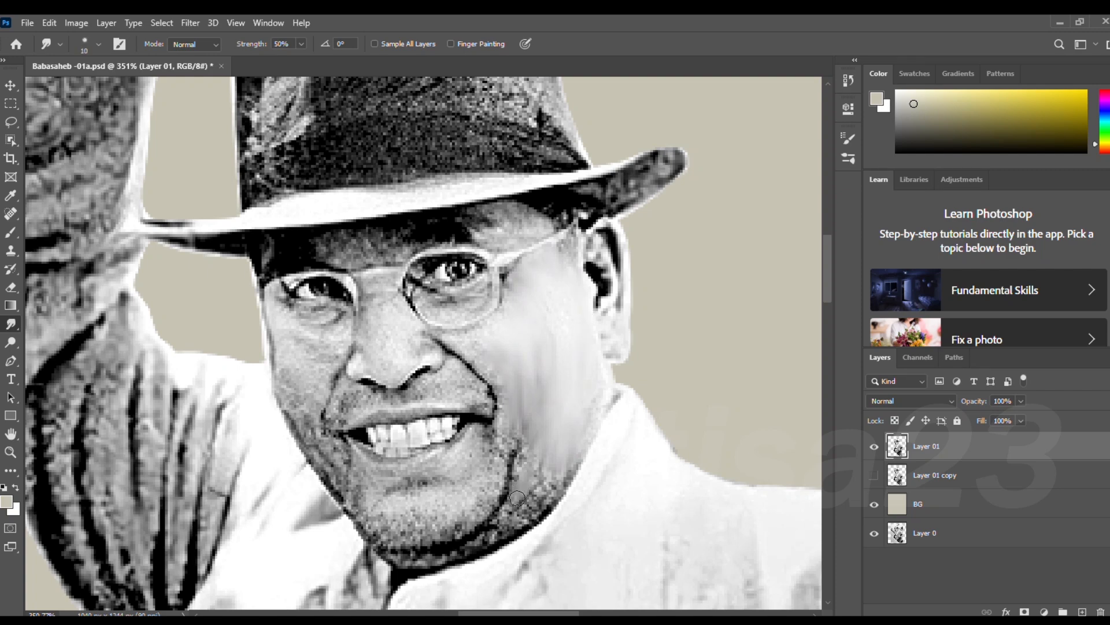
Step: Smooth the grainy skin on the chin, jaw, shaded cheek and lower lip with the Smudge tool at 50% strength
key("bracketright")
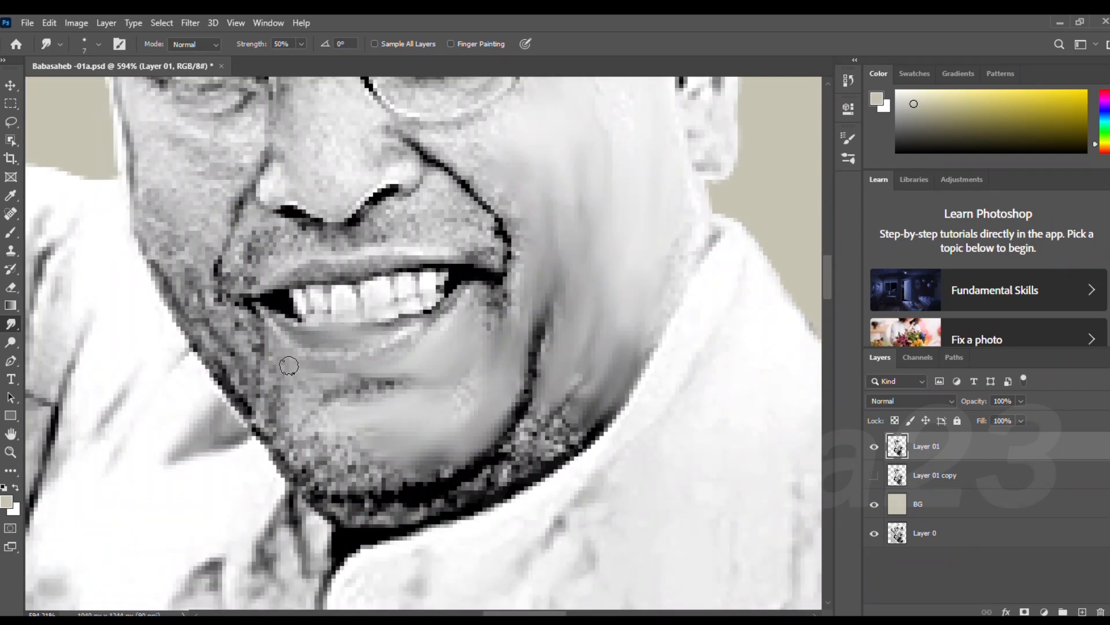
mouse_move(362, 400)
left_mouse_down()
mouse_move(440, 475)
mouse_move(239, 332)
left_mouse_up()
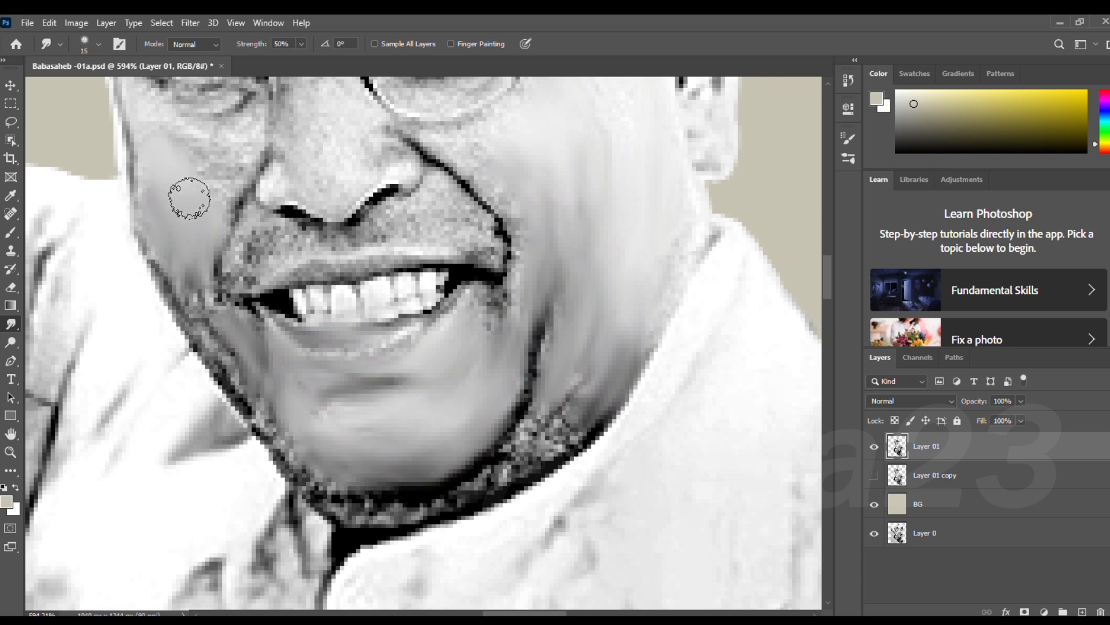
left_click_drag(179, 179, 294, 365)
key("bracketleft")
key("bracketleft")
left_click_drag(290, 356, 329, 340)
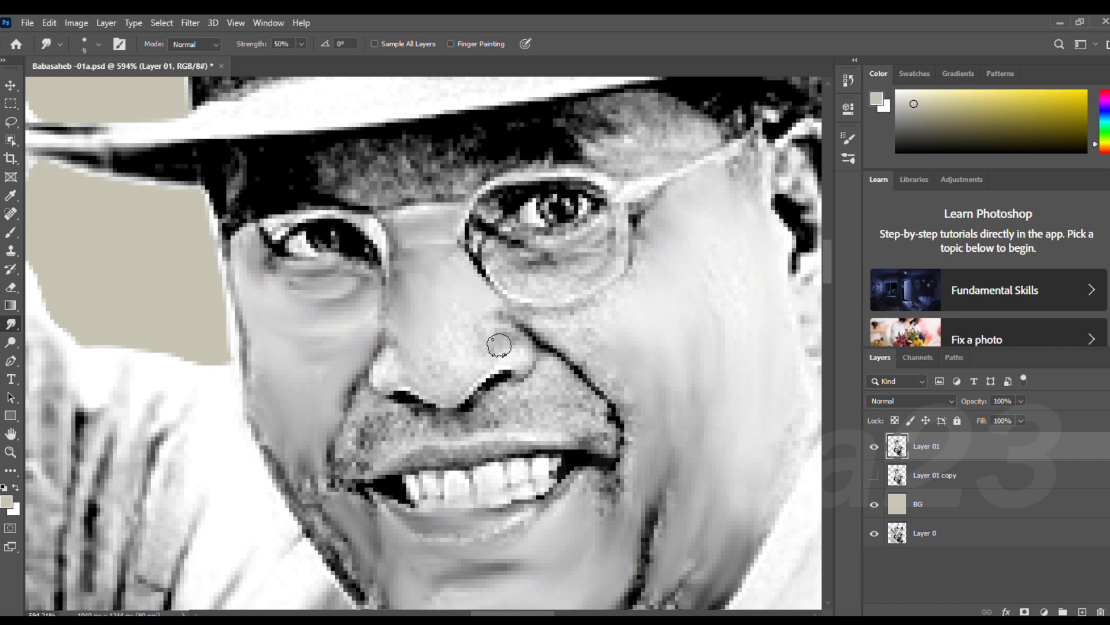
Step: Smudge the grain out of the forehead, the nose and the skin around both eyes behind the glasses
key("bracketright")
key("bracketright")
left_click_drag(642, 116, 694, 144)
mouse_move(471, 151)
left_mouse_down()
mouse_move(466, 185)
mouse_move(347, 168)
mouse_move(486, 141)
left_mouse_up()
key("bracketright")
key("bracketright")
key("bracketright")
key("bracketright")
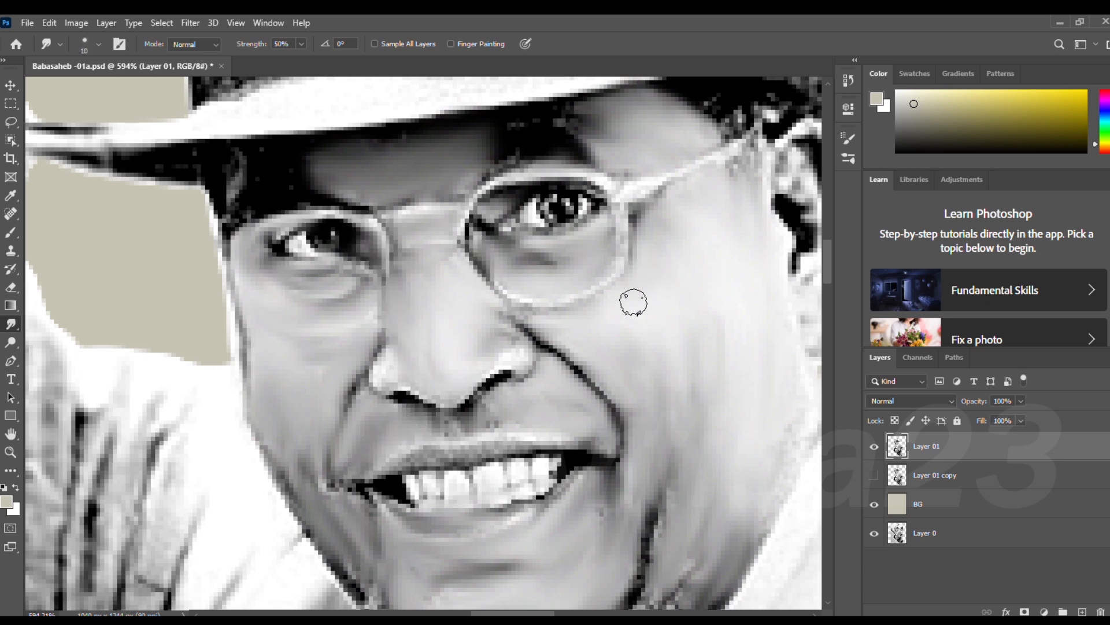
Step: Smudge the upper lip, the fold beside the nose and the cheek into soft tones
left_click_drag(567, 456, 491, 454)
left_click_drag(404, 509, 395, 300)
mouse_move(694, 393)
left_mouse_down()
mouse_move(588, 476)
mouse_move(353, 375)
mouse_move(424, 370)
mouse_move(423, 520)
left_mouse_up()
Step: Resize the image to 867 × 1037 px at 75 ppi
left_click(74, 23)
left_click(210, 93)
key("Return")
Step: Smudge the ear and the dark upturned end of the hat brim above it
scroll(633, 301, "up", 5)
key("bracketright")
left_click_drag(626, 334, 625, 416)
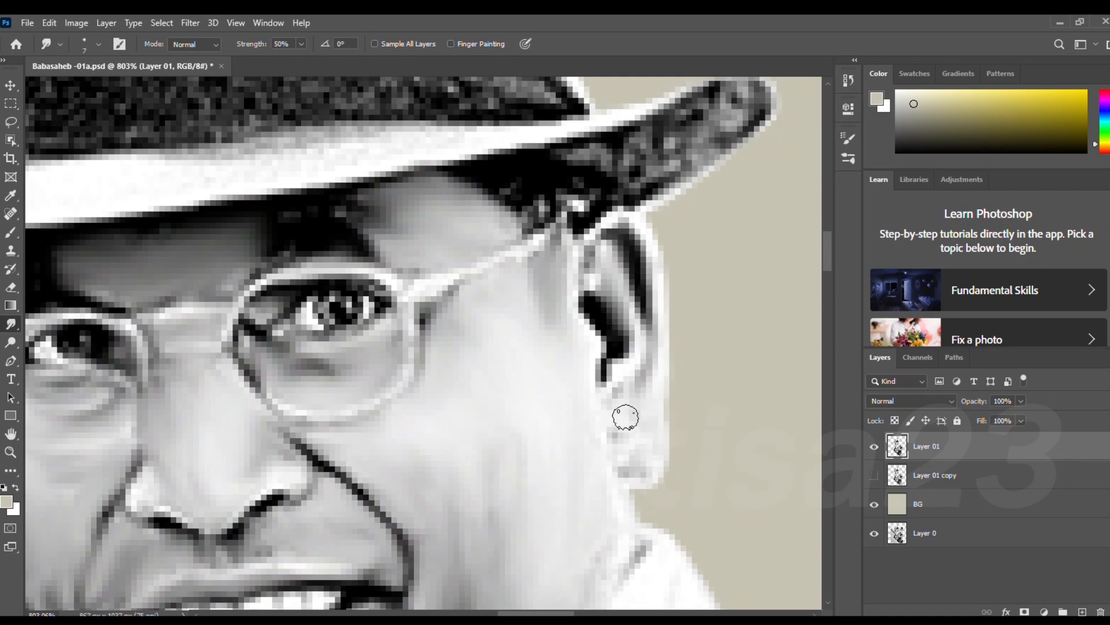
left_click_drag(595, 323, 591, 246)
key("bracketright")
key("bracketright")
key("bracketright")
key("bracketright")
left_click_drag(740, 113, 595, 189)
Step: Smudge the jacket's shoulder and the chest area beside the lapel into smooth light grey
scroll(595, 188, "down", 5)
left_click_drag(564, 454, 544, 316)
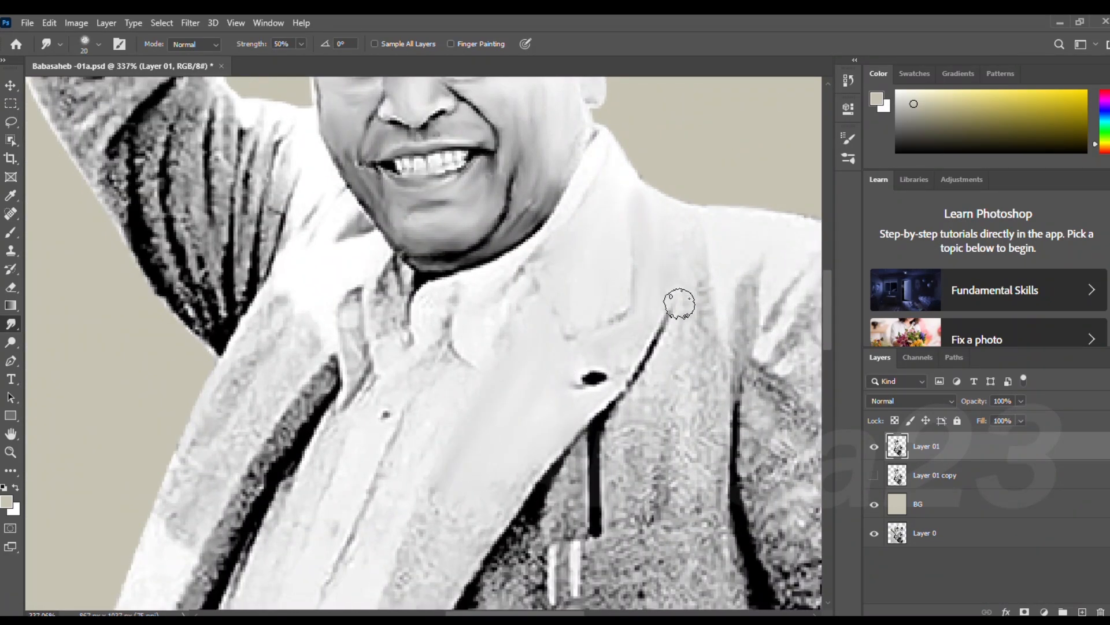
key("bracketleft")
left_click_drag(696, 261, 639, 280)
left_click_drag(659, 381, 605, 512)
key("bracketleft")
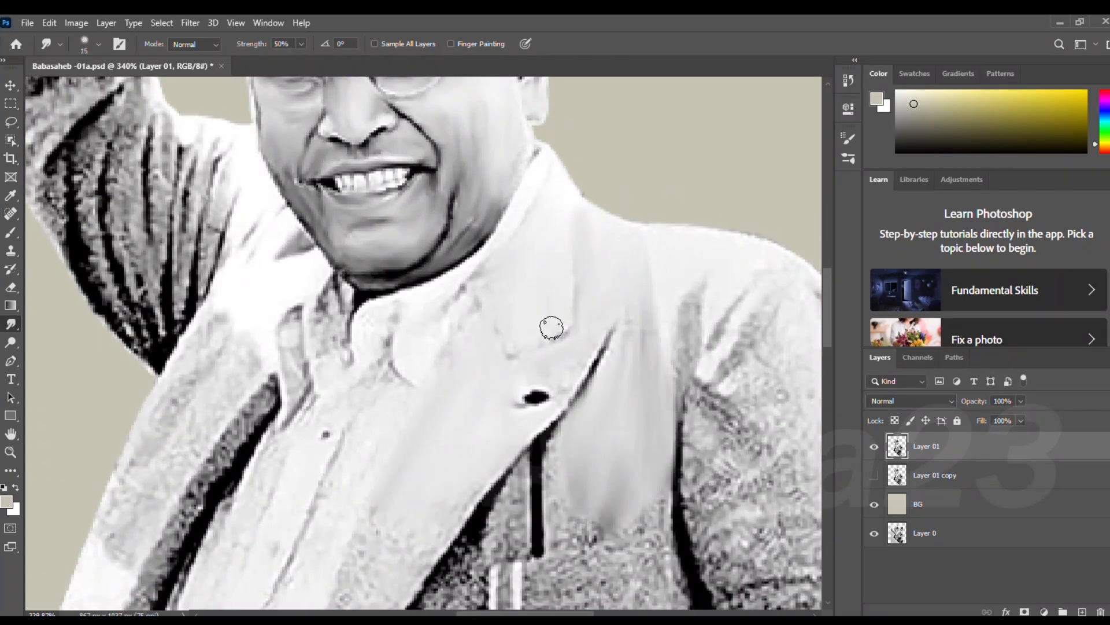
Step: Smooth the wide jacket lapel along its length, including the area around its notch
left_click_drag(344, 605, 431, 436)
left_click_drag(564, 329, 508, 357)
left_click_drag(401, 531, 432, 389)
key("bracketleft")
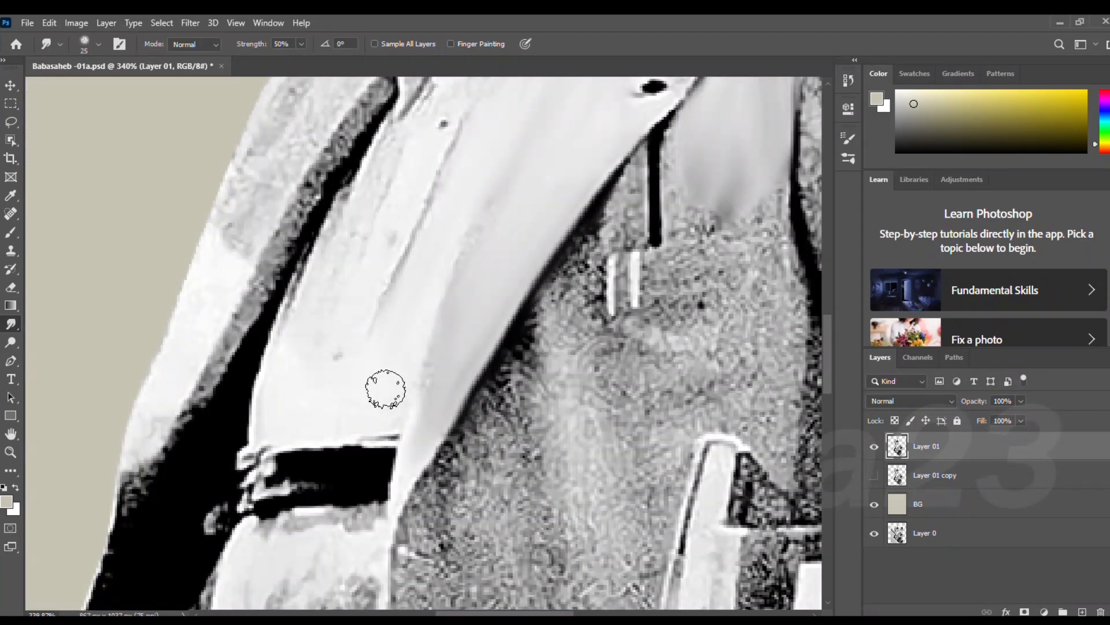
Step: Smudge the shirt front and the adjoining lower lapel down to the belt
key("bracketright")
key("bracketright")
left_click_drag(373, 205, 349, 372)
key("bracketleft")
left_click_drag(392, 272, 427, 391)
scroll(427, 391, "down", 1)
left_click_drag(462, 268, 465, 321)
left_click_drag(407, 370, 329, 492)
scroll(407, 406, "down", 2)
left_click_drag(324, 434, 398, 259)
Step: Toggle the selection outline and smudge the outer open jacket panel down into its black lower part
key("bracketright")
key("bracketright")
key("bracketright")
key("ctrl+h")
left_click_drag(348, 381, 383, 233)
left_click_drag(393, 242, 323, 417)
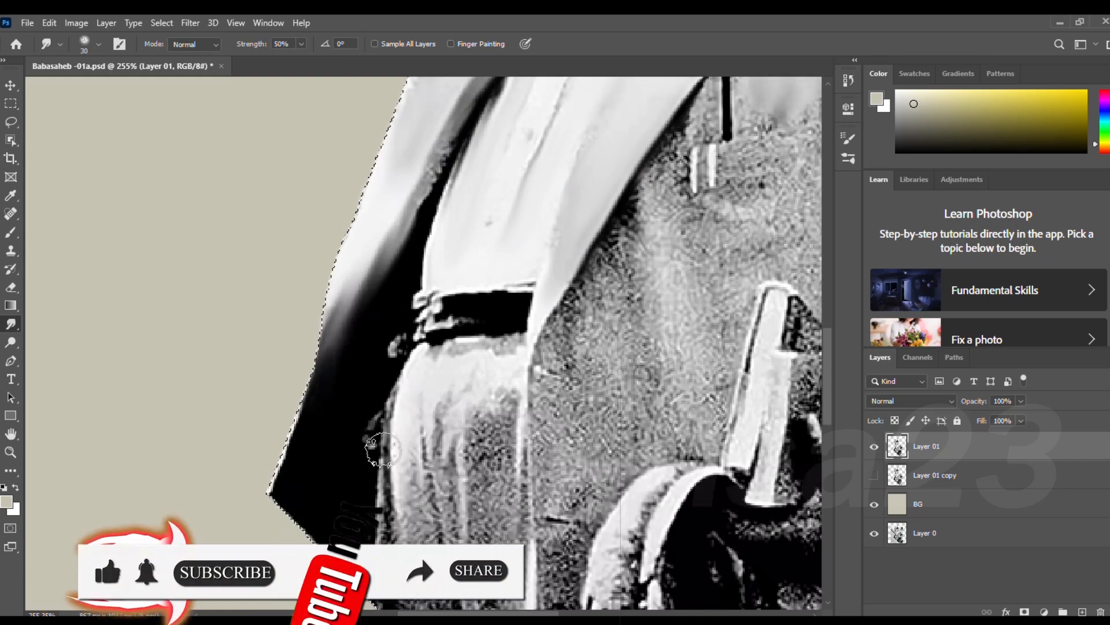
key("bracketright")
left_click_drag(335, 324, 300, 501)
Step: Smudge the trouser folds below the belt into smooth vertical streaks
left_click_drag(437, 498, 428, 405)
mouse_move(486, 463)
left_mouse_down()
mouse_move(505, 386)
mouse_move(466, 521)
left_mouse_up()
left_click_drag(414, 422, 416, 504)
left_click_drag(463, 463, 440, 352)
mouse_move(422, 341)
left_mouse_down()
mouse_move(404, 521)
mouse_move(433, 426)
left_mouse_up()
Step: Smudge the grainy jacket front around the chest pocket and down beside the lapel
key("bracketleft")
key("bracketleft")
left_click_drag(538, 240, 418, 436)
key("bracketright")
key("bracketright")
left_click_drag(474, 486, 488, 382)
mouse_move(514, 272)
left_mouse_down()
mouse_move(538, 439)
mouse_move(549, 220)
left_mouse_up()
mouse_move(597, 260)
left_mouse_down()
mouse_move(685, 209)
mouse_move(630, 188)
mouse_move(731, 229)
mouse_move(759, 330)
mouse_move(630, 347)
left_mouse_up()
left_click_drag(613, 234, 586, 430)
left_click_drag(625, 353, 675, 335)
key("bracketleft")
mouse_move(569, 344)
left_mouse_down()
mouse_move(550, 393)
mouse_move(520, 399)
mouse_move(488, 465)
left_mouse_up()
left_click_drag(557, 196, 486, 299)
Step: Smudge the folds of the raised arm's sleeve and the shoulder beneath it
key("bracketright")
mouse_move(261, 330)
left_mouse_down()
mouse_move(282, 255)
mouse_move(250, 174)
mouse_move(208, 272)
left_mouse_up()
mouse_move(182, 158)
left_mouse_down()
mouse_move(350, 351)
mouse_move(382, 298)
mouse_move(271, 298)
mouse_move(322, 225)
mouse_move(419, 137)
mouse_move(392, 223)
left_mouse_up()
scroll(361, 318, "up", 2)
key("bracketleft")
key("bracketleft")
left_click_drag(402, 558, 367, 504)
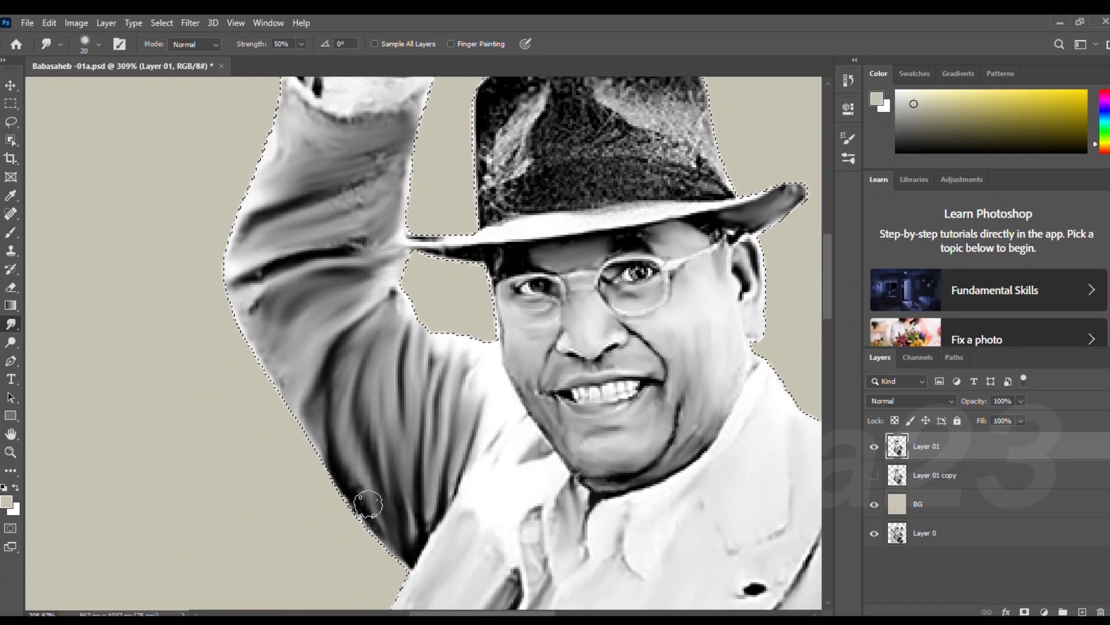
left_click_drag(536, 477, 424, 289)
left_click_drag(348, 295, 364, 63)
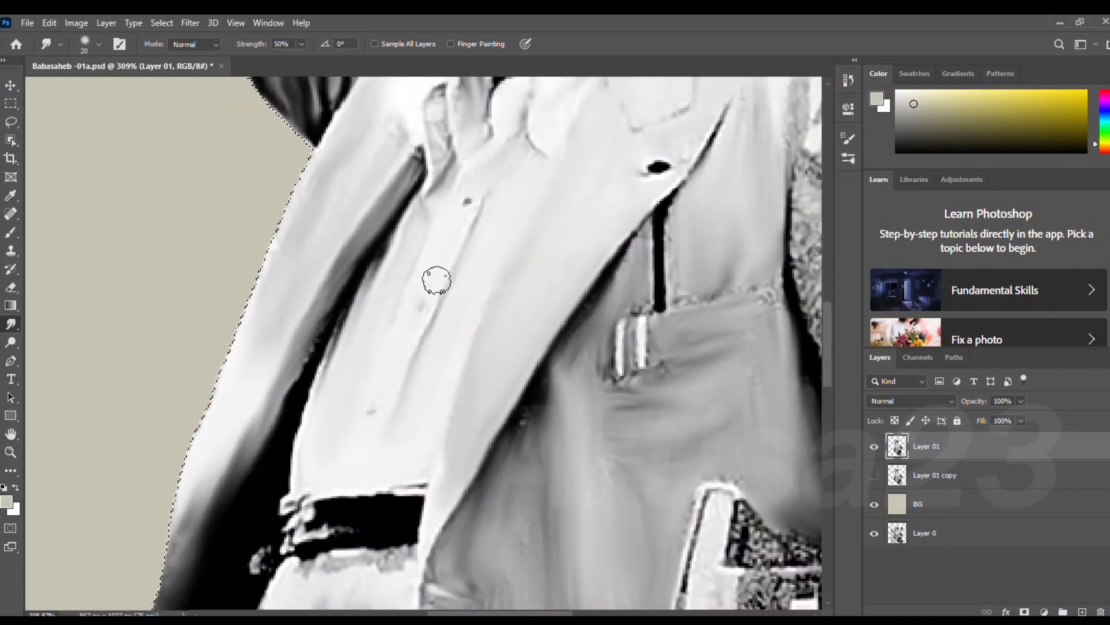
Step: Smudge the lower jacket front and the folds of the lowered arm's sleeve
scroll(437, 280, "down", 2)
left_click_drag(437, 280, 307, 296)
key("bracketright")
key("bracketright")
key("bracketright")
mouse_move(709, 258)
left_mouse_down()
mouse_move(641, 167)
mouse_move(725, 295)
mouse_move(705, 325)
mouse_move(667, 319)
mouse_move(507, 198)
left_mouse_up()
key("bracketleft")
scroll(667, 320, "up", 1)
mouse_move(528, 322)
left_mouse_down()
mouse_move(607, 362)
mouse_move(584, 419)
mouse_move(516, 454)
mouse_move(516, 318)
mouse_move(534, 255)
left_mouse_up()
mouse_move(569, 382)
left_mouse_down()
mouse_move(592, 478)
mouse_move(606, 429)
mouse_move(513, 359)
mouse_move(560, 313)
left_mouse_up()
Step: Smooth the lowered sleeve toward the cuff and the jacket around the held book
key("bracketleft")
key("bracketleft")
key("bracketright")
key("bracketright")
key("bracketright")
left_click_drag(549, 100, 558, 285)
mouse_move(690, 399)
left_mouse_down()
mouse_move(667, 292)
mouse_move(715, 299)
left_mouse_up()
left_click_drag(466, 349, 463, 381)
left_click_drag(450, 456, 438, 482)
key("bracketleft")
key("bracketleft")
mouse_move(519, 341)
left_mouse_down()
mouse_move(460, 342)
mouse_move(453, 288)
left_mouse_up()
Step: Smudge the remaining trouser folds and the pale outer brim of the hat held at the waist
key("bracketright")
key("bracketright")
mouse_move(341, 419)
left_mouse_down()
mouse_move(217, 489)
mouse_move(298, 382)
mouse_move(312, 285)
left_mouse_up()
left_click_drag(379, 344, 361, 417)
left_click_drag(384, 295, 395, 523)
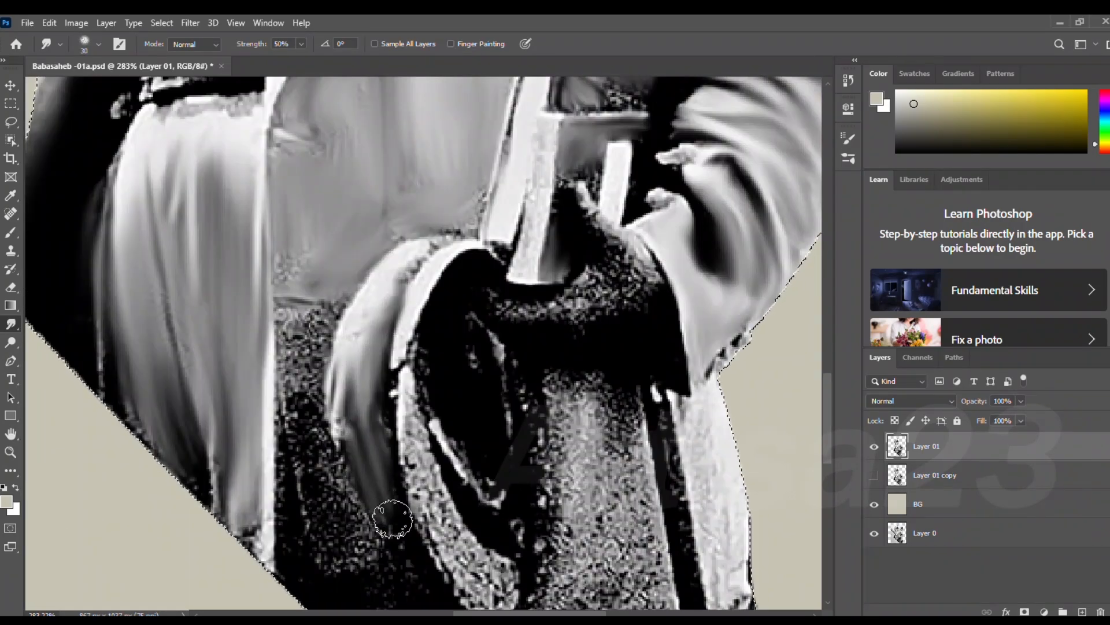
Step: Smudge the dark jacket strip beside the trousers and the grainy inner rim of the held hat
left_click_drag(300, 339, 370, 575)
left_click_drag(289, 399, 303, 570)
left_click_drag(412, 405, 494, 587)
left_click_drag(385, 390, 399, 515)
left_click_drag(440, 437, 491, 501)
left_click_drag(486, 347, 515, 431)
left_click_drag(589, 457, 440, 342)
Step: Smudge the lower jacket below the hand and around the held hat down to the hem
scroll(440, 341, "up", 1)
mouse_move(419, 442)
left_mouse_down()
mouse_move(452, 312)
mouse_move(500, 503)
left_mouse_up()
left_click_drag(501, 503, 394, 552)
left_click_drag(486, 520, 371, 569)
left_click_drag(353, 509, 297, 469)
left_click_drag(225, 553, 381, 560)
left_click_drag(347, 388, 386, 503)
mouse_move(410, 271)
left_mouse_down()
mouse_move(434, 440)
mouse_move(494, 463)
left_mouse_up()
left_click_drag(444, 338, 460, 429)
Step: Smooth the small details around the dark hand, the book and the held hat
key("bracketleft")
key("bracketleft")
mouse_move(532, 407)
left_mouse_down()
mouse_move(460, 445)
mouse_move(545, 404)
left_mouse_up()
key("bracketright")
left_click_drag(447, 252, 428, 382)
left_click_drag(191, 464, 148, 434)
Step: Smudge the grainy trouser leg below the jacket hem beside the cane
scroll(356, 200, "down", 6)
scroll(356, 200, "up", 2)
key("bracketright")
left_click_drag(458, 471, 471, 558)
left_click_drag(414, 448, 417, 564)
scroll(417, 563, "down", 3)
Step: Smudge the figure's diagonal lower edge and the bottom of the cane outward into the background
left_click_drag(335, 521, 399, 578)
left_click_drag(278, 498, 416, 475)
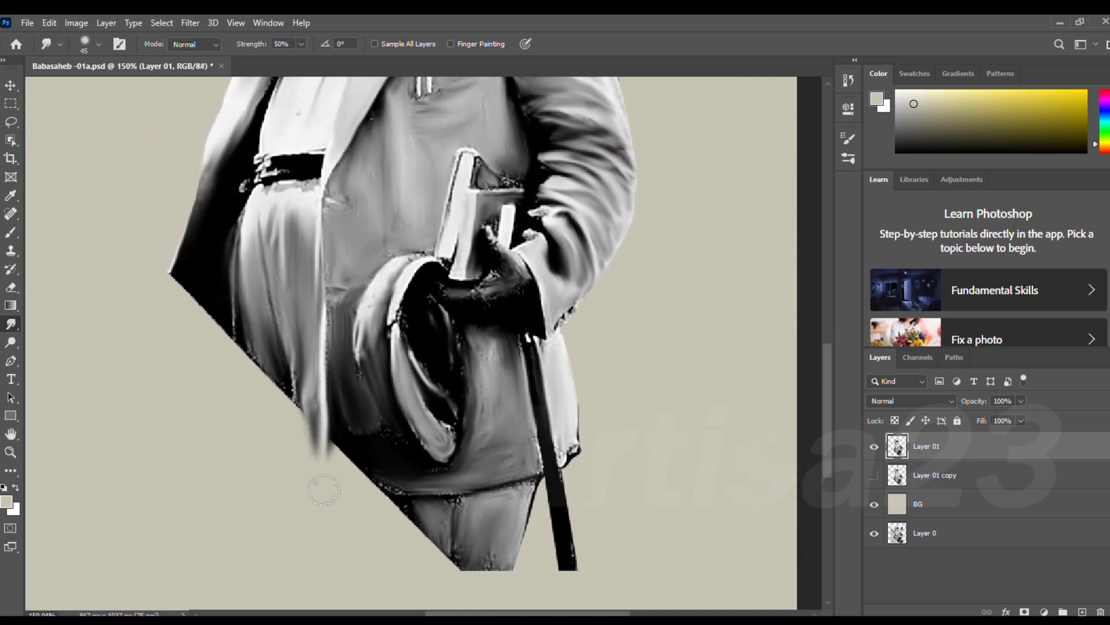
mouse_move(324, 445)
left_mouse_down()
mouse_move(428, 550)
mouse_move(498, 596)
left_mouse_up()
left_click_drag(277, 323, 237, 418)
mouse_move(197, 266)
left_mouse_down()
mouse_move(260, 476)
mouse_move(243, 503)
left_mouse_up()
key("bracketleft")
left_click_drag(564, 558, 577, 599)
Step: Smudge the grain out of the raised hand and the dark wrist above the cuff
scroll(523, 299, "down", 2)
scroll(524, 299, "up", 6)
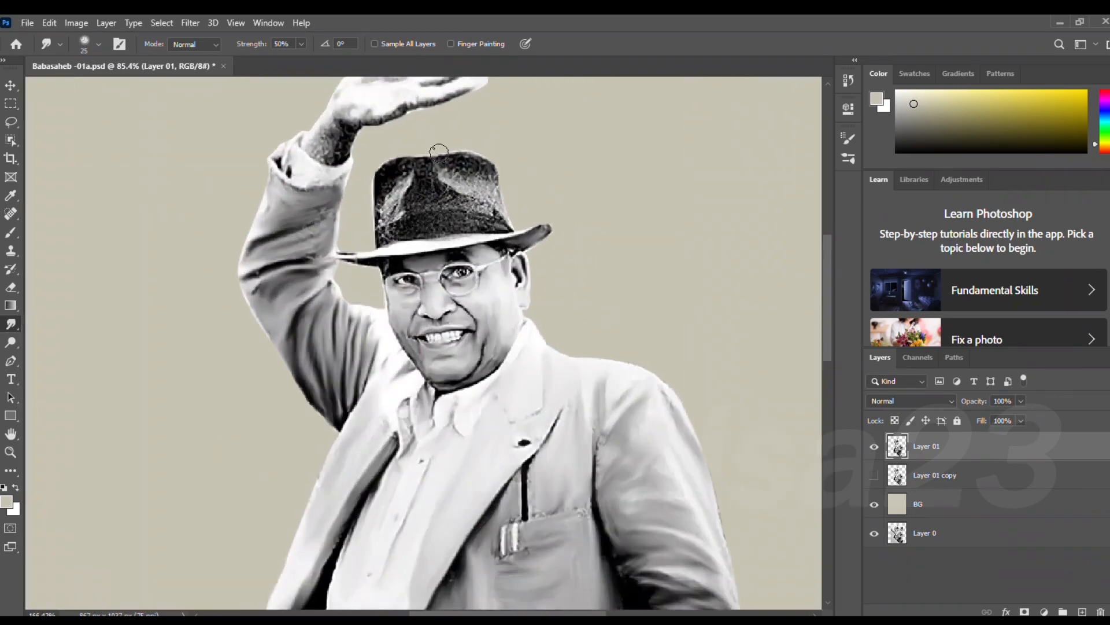
scroll(340, 236, "up", 6)
key("bracketleft")
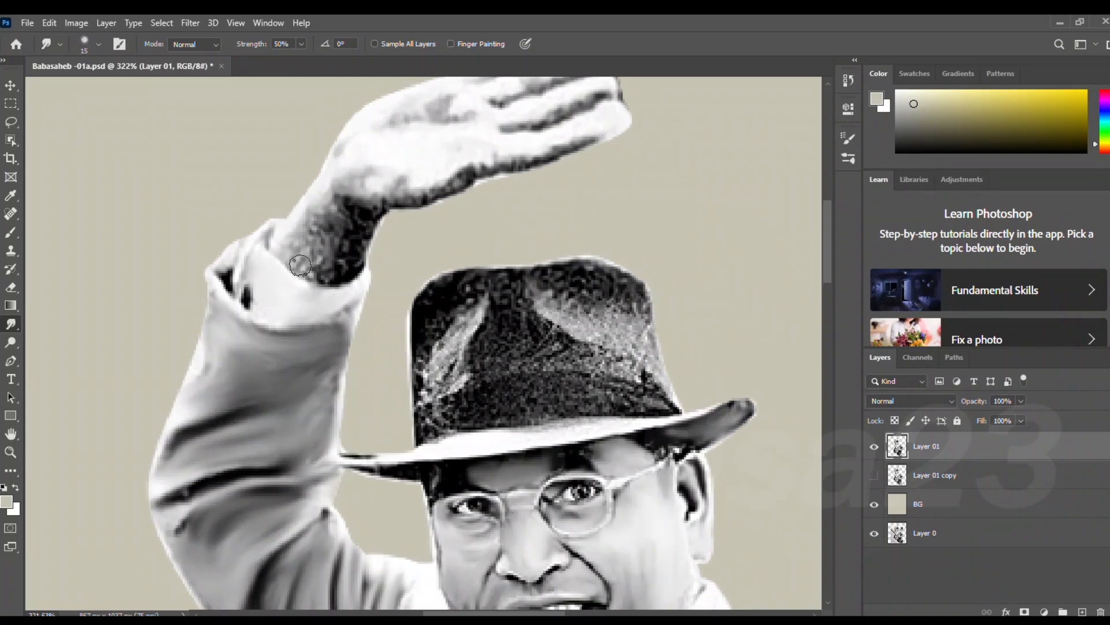
scroll(412, 210, "up", 3)
key("bracketleft")
key("bracketleft")
key("bracketleft")
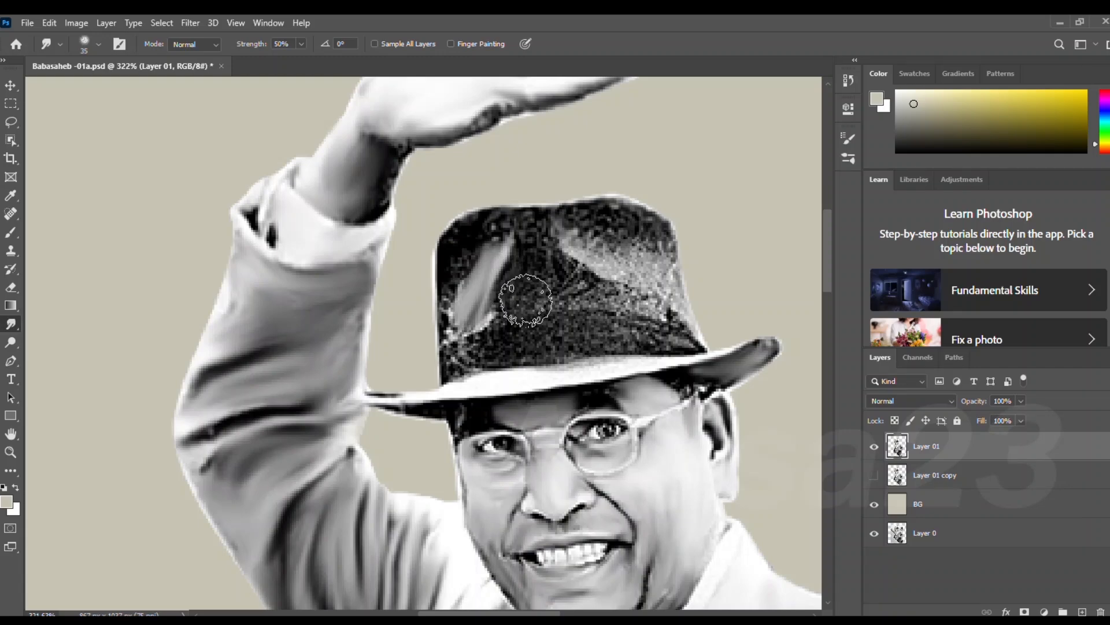
Step: Smudge the grain out of the worn hat's crown, its edges and the brim
mouse_move(508, 292)
left_mouse_down()
mouse_move(578, 272)
mouse_move(557, 314)
left_mouse_up()
key("bracketleft")
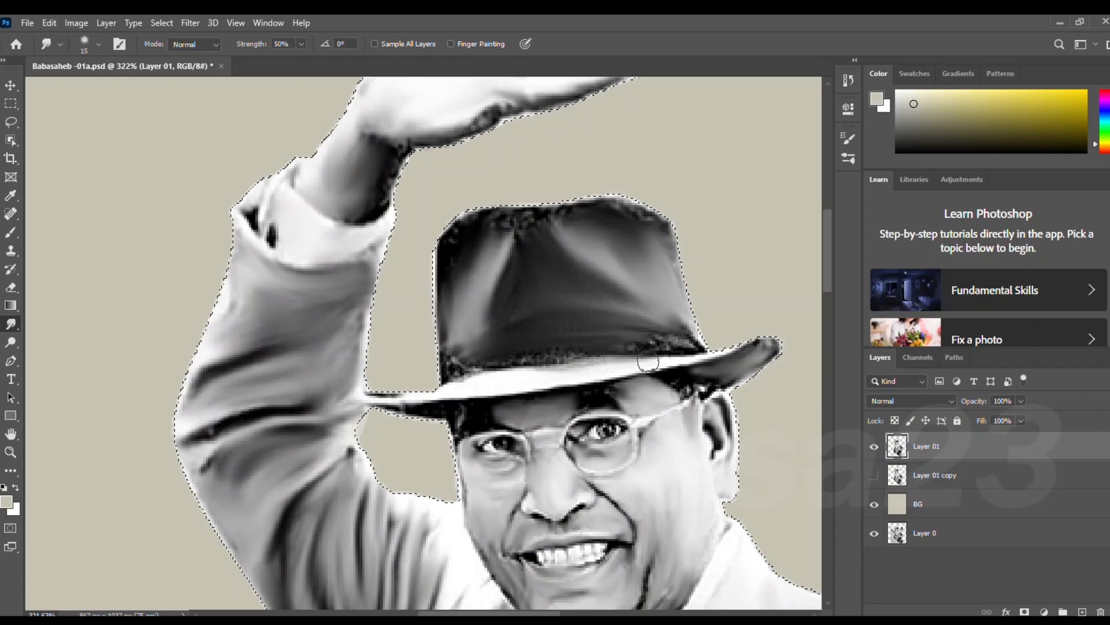
left_click_drag(602, 368, 471, 386)
left_click_drag(694, 341, 485, 353)
left_click_drag(636, 214, 476, 225)
left_click_drag(734, 365, 406, 396)
scroll(594, 243, "down", 4)
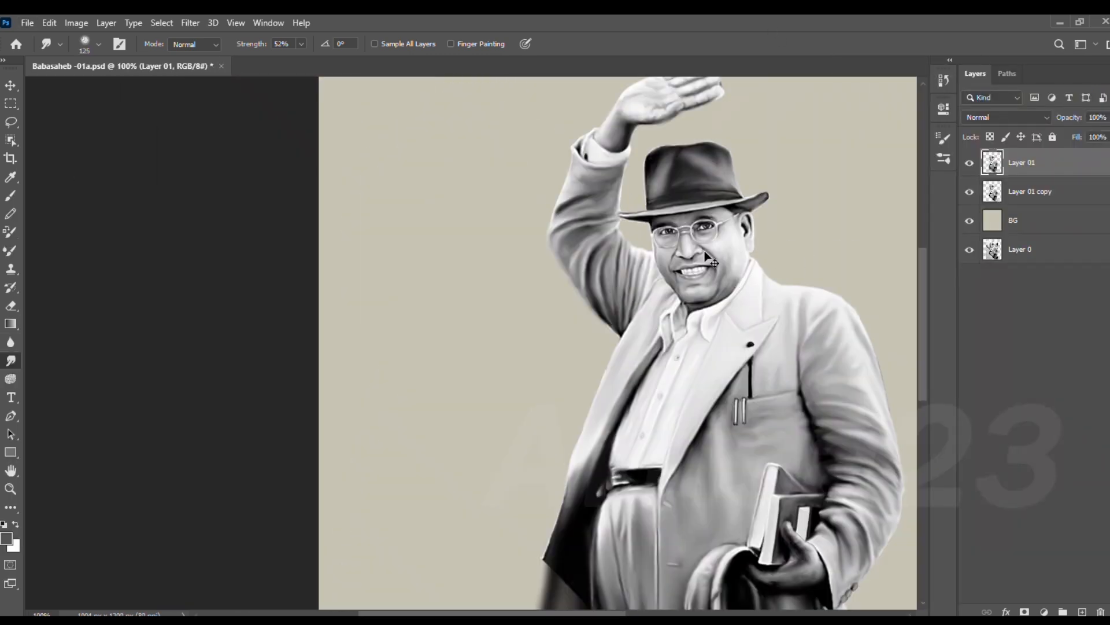
Step: Examine the smoothed figure from the raised hand down to the coat
key("ctrl+plus")
key("ctrl+minus")
key("ctrl+minus")
left_click_drag(706, 280, 644, 252)
key("ctrl+minus")
key("ctrl+plus")
key("ctrl+plus")
scroll(471, 343, "up", 3)
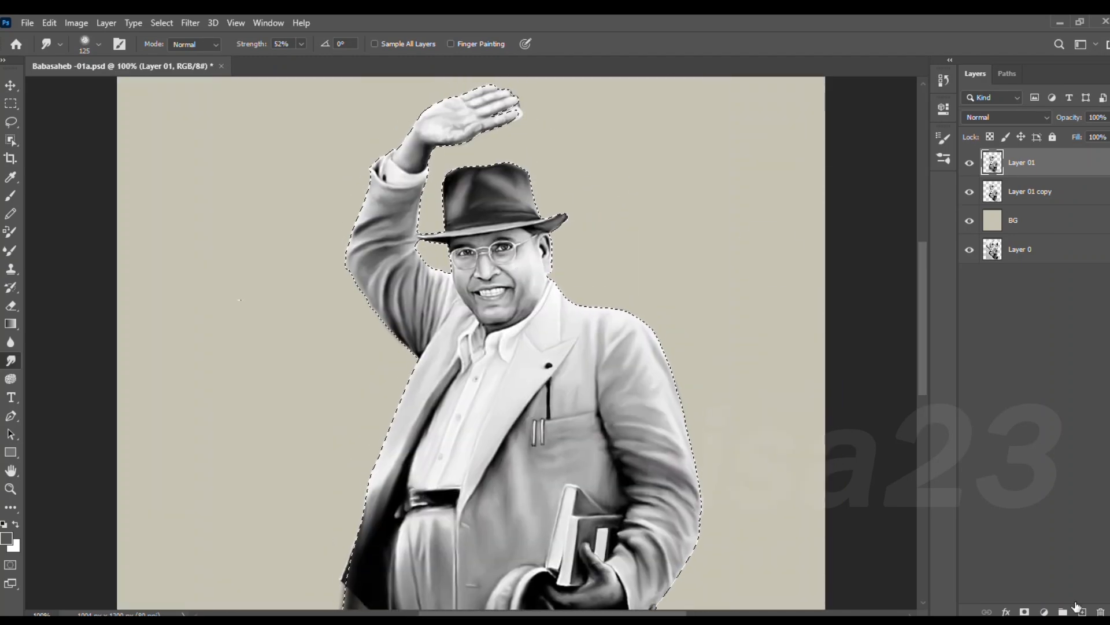
Step: Add a new layer above Layer 01 and name it Coat Coler
left_click(1083, 612)
double_click(1024, 162)
type("Coat Coler")
key("Return")
Step: Pick a tan brown painting colour and set the Coat Coler layer's blend mode to Color
left_click_drag(107, 243, 116, 217)
left_click(10, 195)
left_click(6, 537)
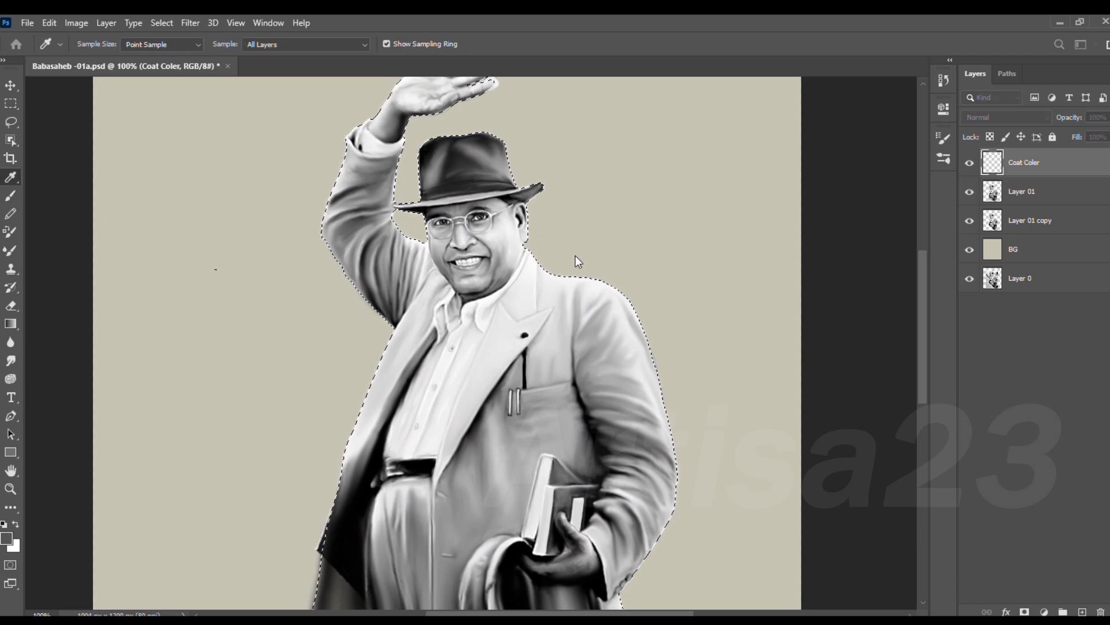
left_click(696, 137)
left_click(1006, 117)
left_click(983, 403)
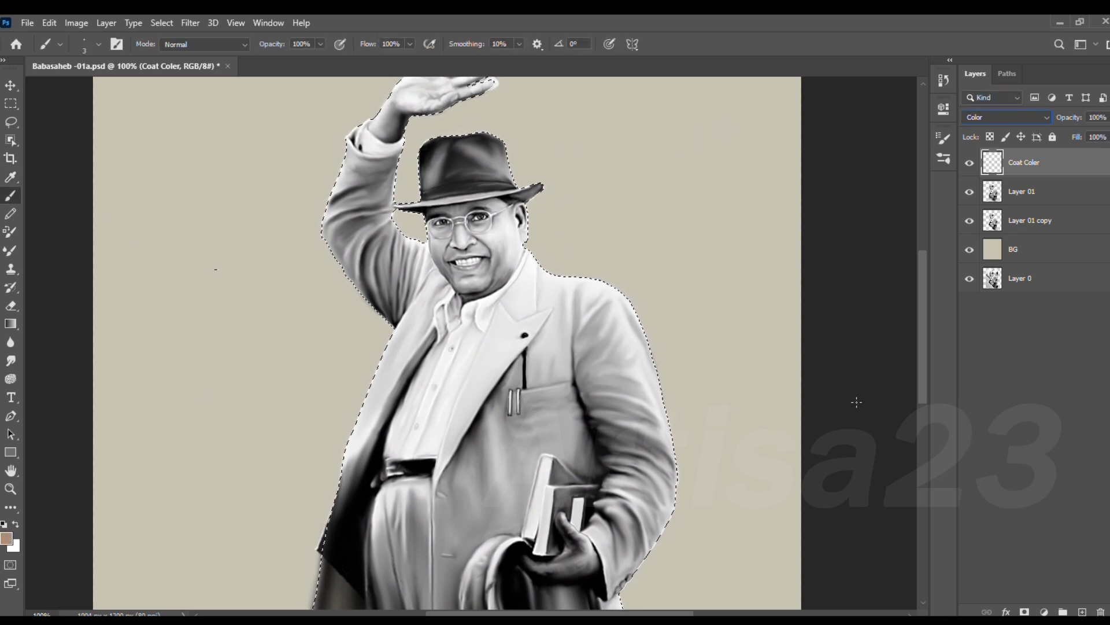
Step: Brush the tan brown over the coat's shoulder beside the shirt collar
key("bracketright")
mouse_move(597, 330)
left_mouse_down()
mouse_move(616, 304)
mouse_move(537, 284)
left_mouse_up()
key("bracketleft")
key("bracketleft")
key("bracketleft")
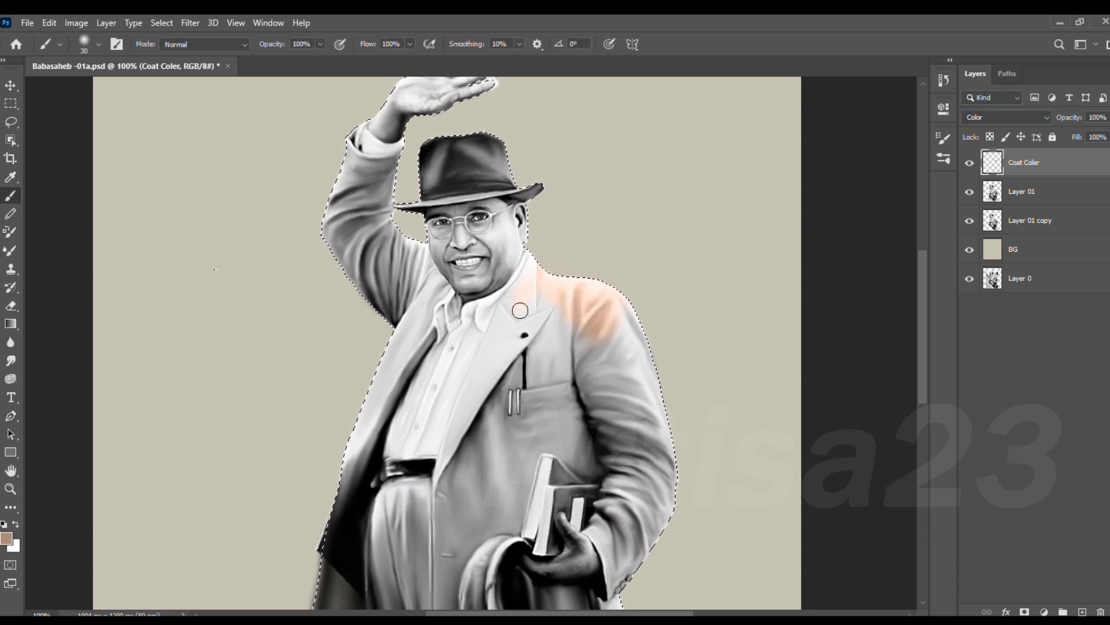
Step: Paint the coat's lowered sleeve, chest pocket area and upper lapel tan brown
left_click_drag(582, 393, 662, 500)
key("ctrl+plus")
left_click_drag(626, 414, 622, 238)
key("bracketleft")
key("bracketleft")
key("bracketleft")
mouse_move(677, 363)
left_mouse_down()
mouse_move(602, 292)
mouse_move(599, 153)
mouse_move(555, 144)
left_mouse_up()
key("bracketleft")
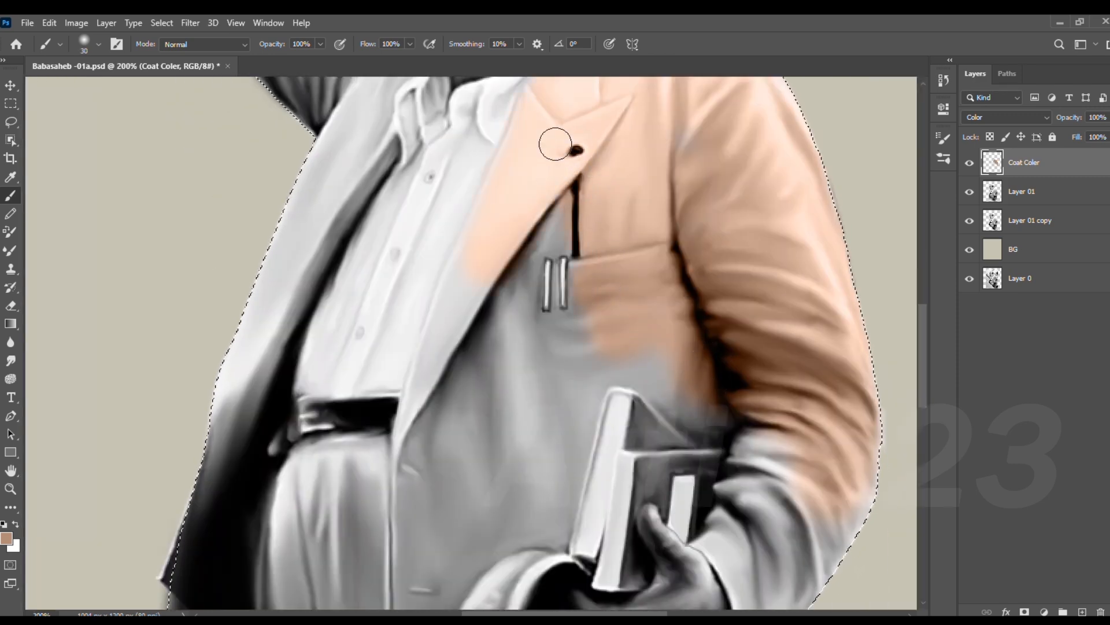
Step: Colour the lapel down to its lower tip and the coat fabric around the pocket pens with a finer brush
left_click_drag(435, 346, 503, 302)
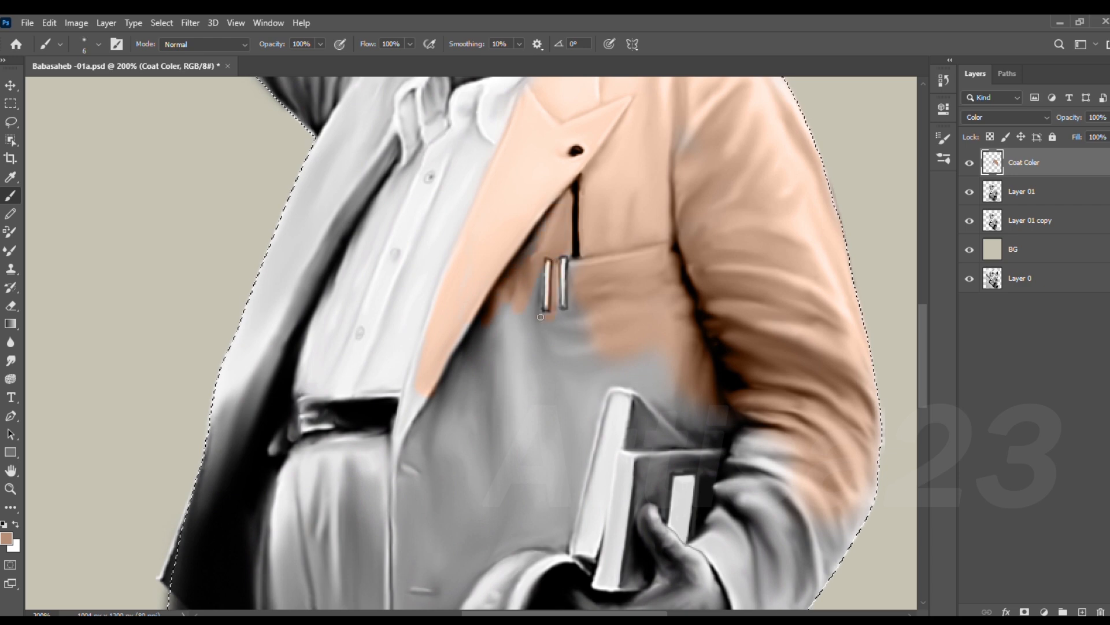
key("bracketleft")
key("bracketleft")
key("bracketleft")
key("bracketleft")
key("bracketleft")
key("bracketleft")
left_click_drag(405, 430, 425, 338)
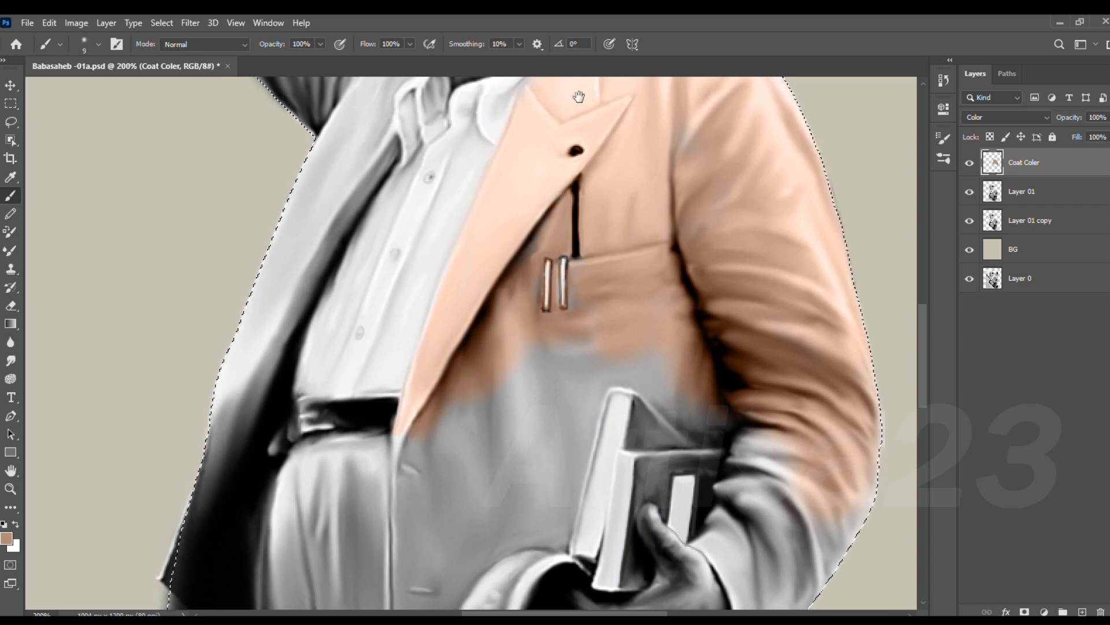
Step: Paint the coat front below the chest pocket, down beside the books, in tan brown
left_click_drag(579, 97, 488, 223)
left_click_drag(653, 470, 590, 235)
key("ctrl+minus")
key("bracketright")
key("bracketright")
key("bracketright")
key("bracketright")
key("bracketright")
key("bracketright")
key("bracketright")
key("bracketright")
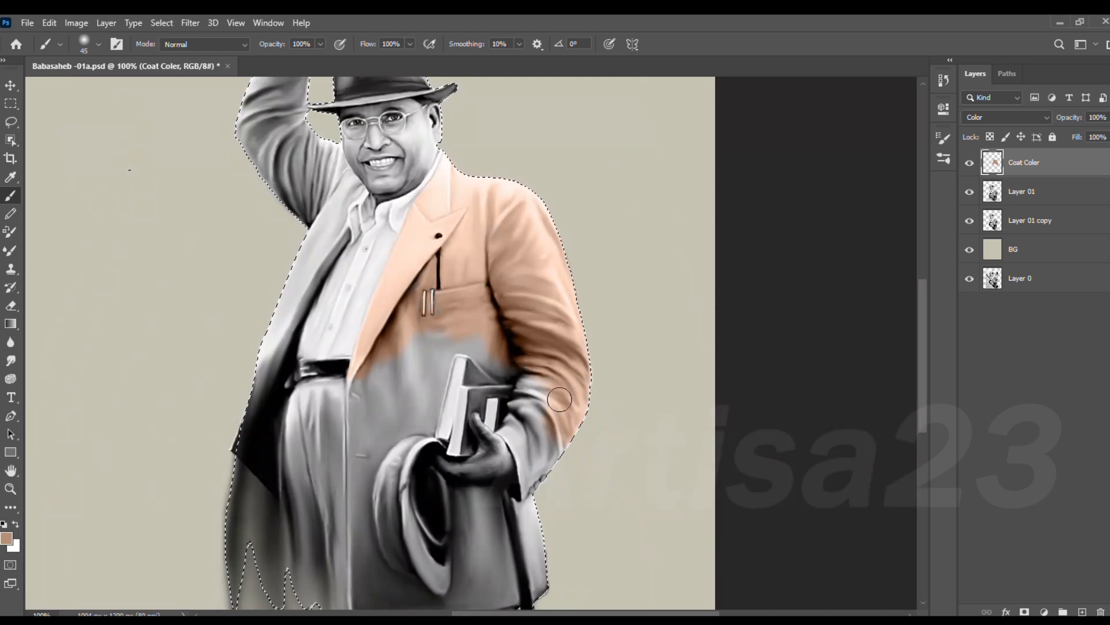
key("bracketleft")
key("bracketleft")
key("bracketright")
mouse_move(476, 324)
left_mouse_down()
mouse_move(420, 405)
mouse_move(392, 357)
mouse_move(365, 428)
mouse_move(384, 363)
left_mouse_up()
key("bracketleft")
Step: Paint the coat's lower front around the held hat and the raised sleeve tan brown
mouse_move(379, 466)
left_mouse_down()
mouse_move(394, 497)
mouse_move(501, 510)
mouse_move(481, 427)
mouse_move(519, 470)
mouse_move(529, 508)
left_mouse_up()
mouse_move(551, 410)
left_mouse_down()
mouse_move(545, 453)
mouse_move(639, 589)
left_mouse_up()
key("bracketright")
key("bracketright")
mouse_move(414, 298)
left_mouse_down()
mouse_move(368, 148)
mouse_move(370, 231)
mouse_move(436, 239)
left_mouse_up()
Step: Colour the coat where the raised sleeve meets the lapel beside the neck, using a small brush
key("bracketleft")
key("bracketleft")
key("bracketleft")
key("bracketleft")
key("bracketleft")
key("bracketleft")
key("bracketleft")
key("ctrl+plus")
key("ctrl+plus")
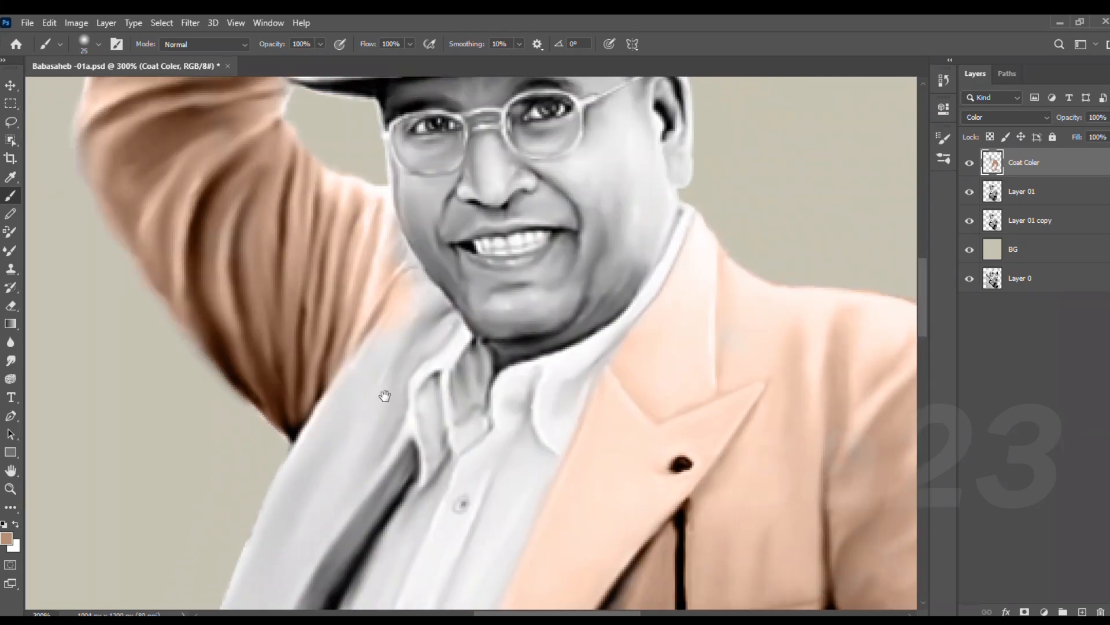
scroll(390, 289, "up", 3)
mouse_move(452, 309)
left_mouse_down()
mouse_move(411, 335)
mouse_move(384, 441)
mouse_move(382, 288)
mouse_move(371, 288)
left_mouse_up()
Step: Paint the open coat front from the lapel down to the dark flap beside the trousers, and save the document
key("bracketright")
key("bracketright")
key("bracketright")
key("bracketright")
key("bracketright")
key("ctrl+minus")
mouse_move(436, 273)
left_mouse_down()
mouse_move(346, 446)
mouse_move(329, 401)
left_mouse_up()
mouse_move(330, 402)
left_mouse_down()
mouse_move(367, 283)
mouse_move(307, 434)
left_mouse_up()
left_click_drag(306, 434, 316, 408)
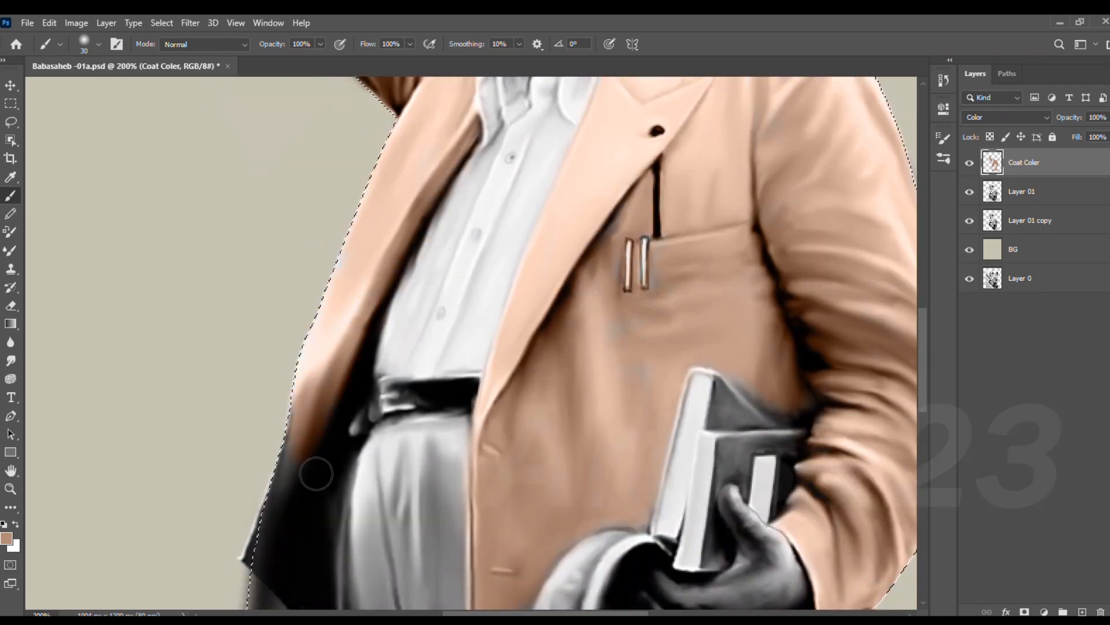
left_click_drag(315, 460, 303, 507)
left_click_drag(304, 507, 324, 415)
key("ctrl+s")
Step: Hide the Layer 01 copy layer and paint the coat's fading tail within a selection of Layer 01's outline
key("ctrl+minus")
left_click(969, 220)
left_click(992, 192, "ctrl")
key("bracketright")
key("bracketright")
left_click_drag(387, 421, 411, 518)
left_click_drag(399, 474, 424, 530)
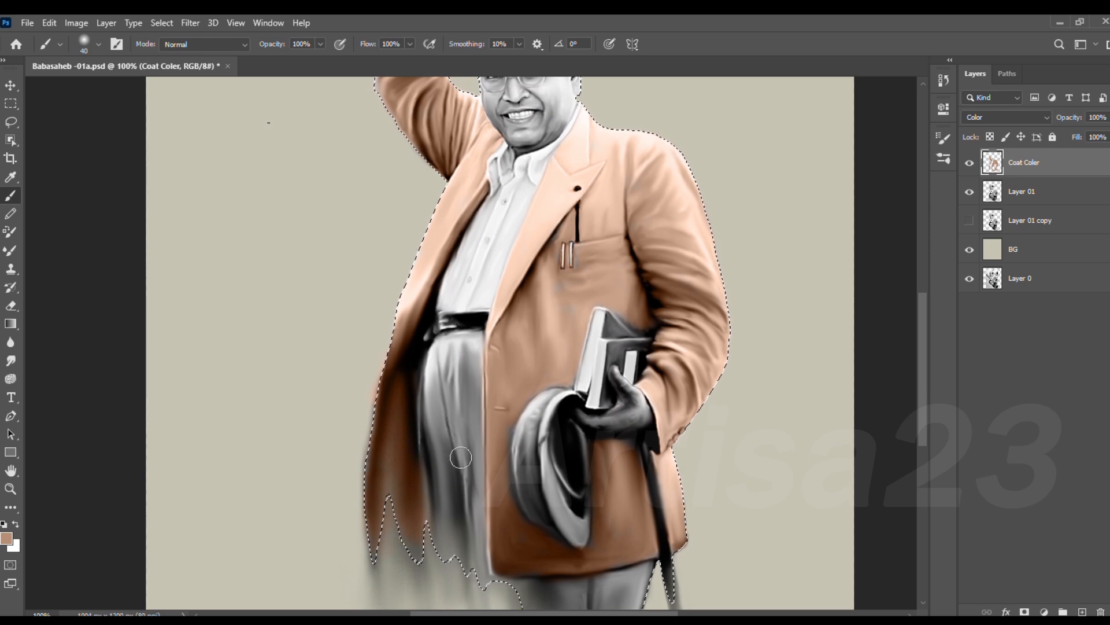
Step: Erase stray coat colour outside the figure within an inverted selection, using the Eraser at 14% opacity
key("e")
left_click(174, 90)
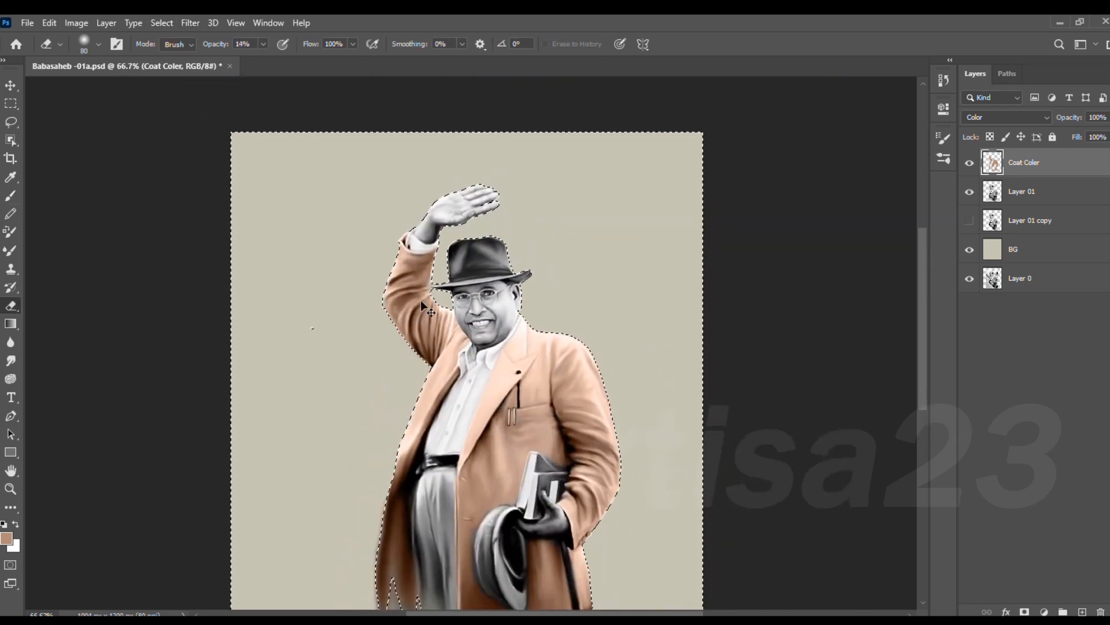
key("ctrl+minus")
key("ctrl+plus")
key("ctrl+plus")
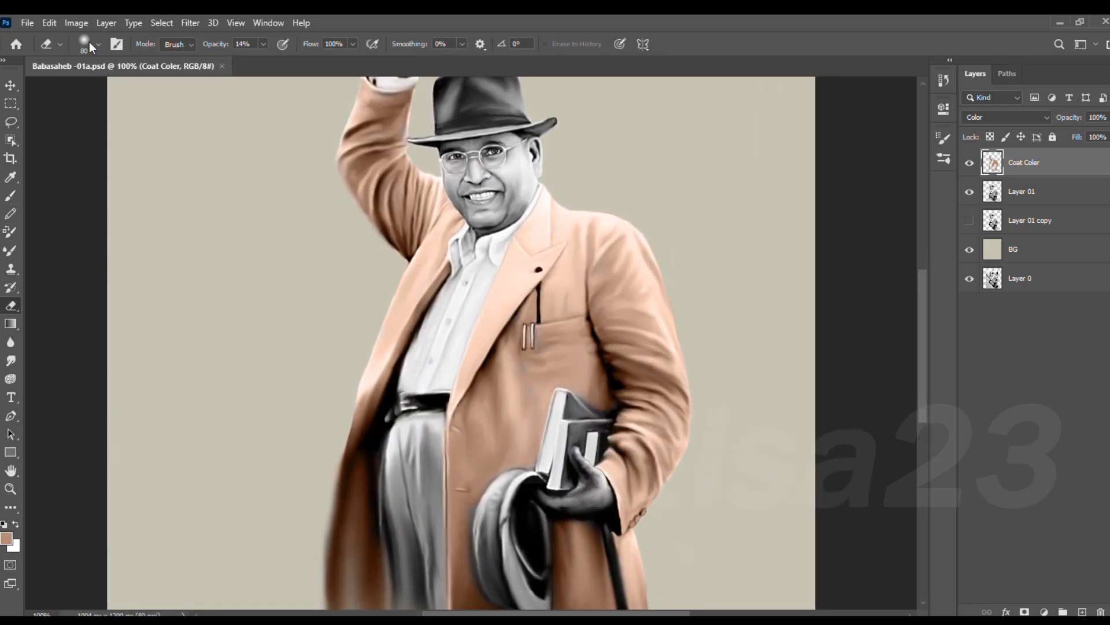
Step: Duplicate the Coat Coler layer, merge it with its copy and set the result's blend mode to Color
left_click_drag(1048, 156, 1044, 184, "alt")
left_click(1035, 165, "shift")
key("ctrl+e")
left_click(1002, 117)
left_click(986, 460)
Step: Adjust the coat layer's colour through reddish and orange tones to a warm orange-brown
key("ctrl+minus")
key("i")
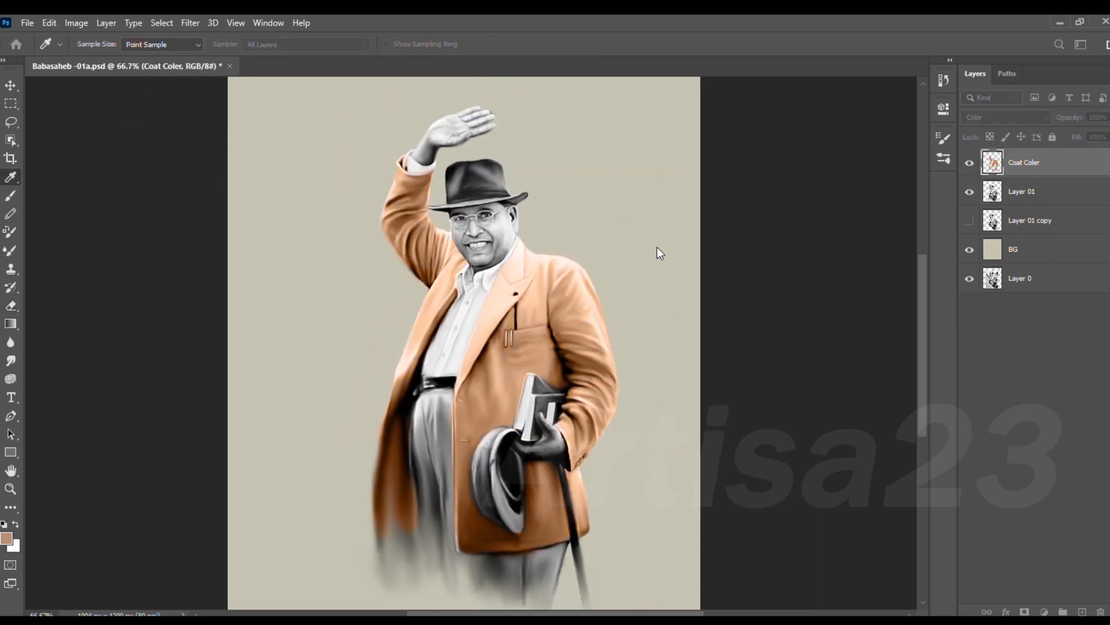
key("e")
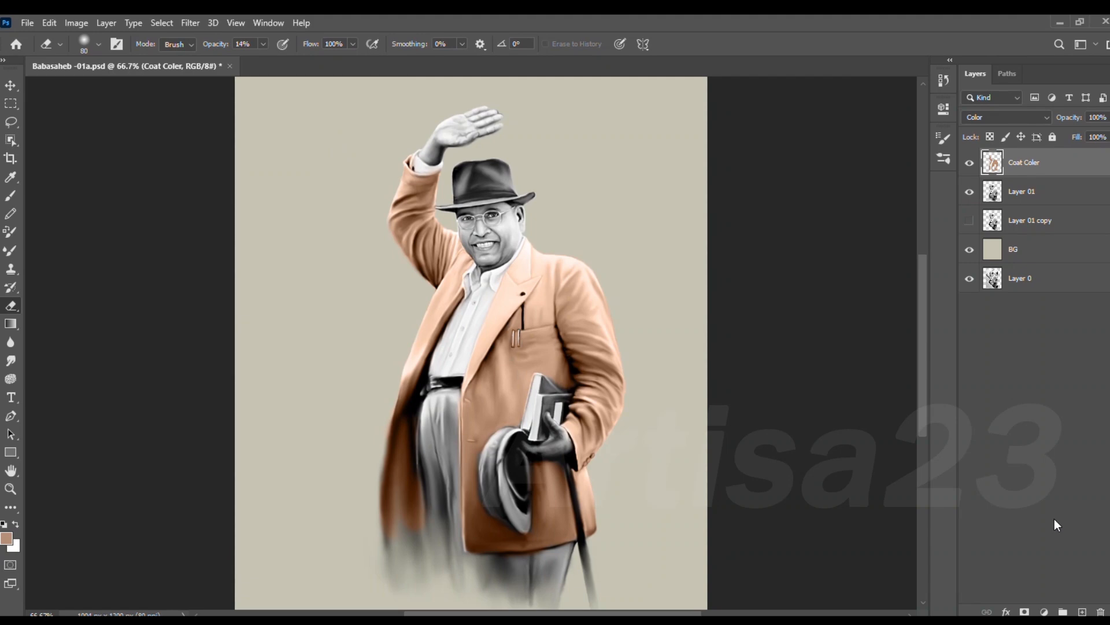
key("i")
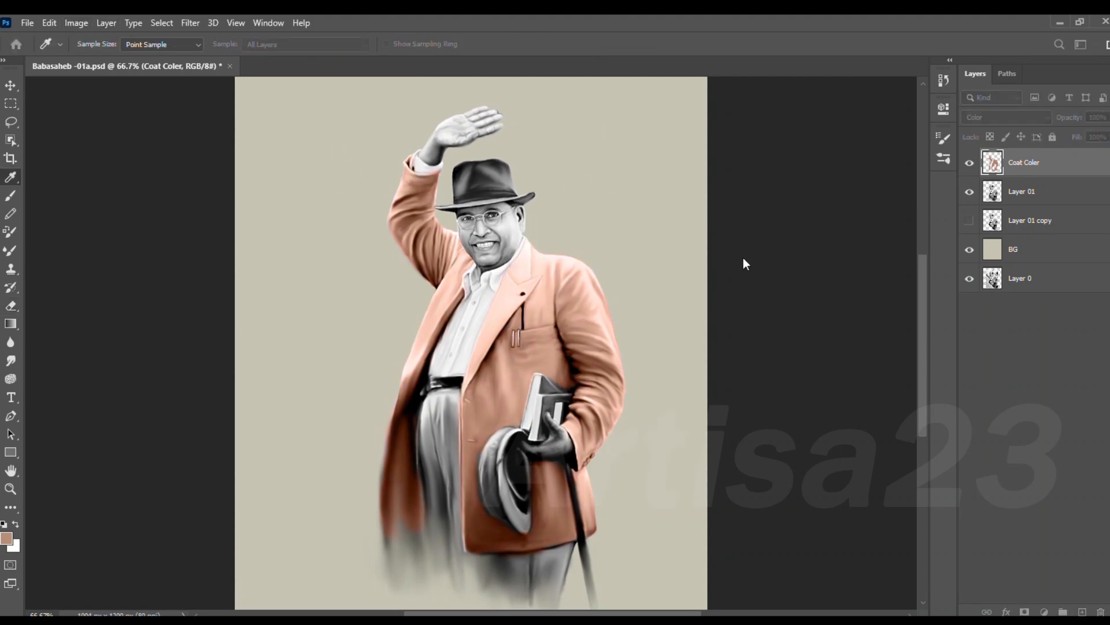
key("e")
key("i")
key("e")
key("i")
key("e")
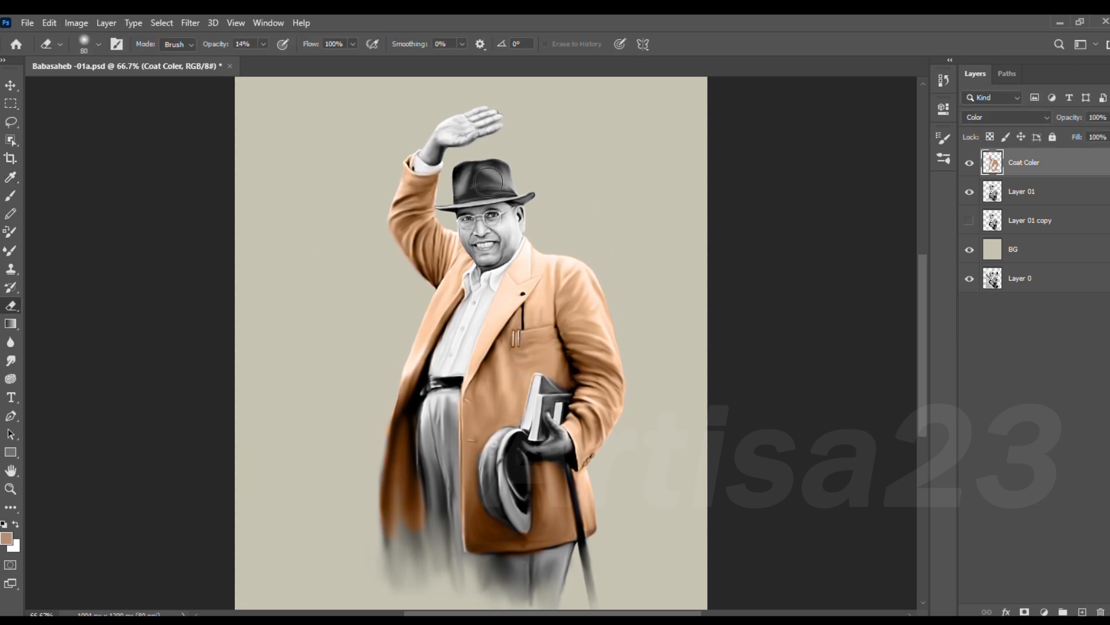
Step: Try further colour adjustments on the coat layer, from a stronger orange to a mustard yellow
key("i")
key("e")
key("i")
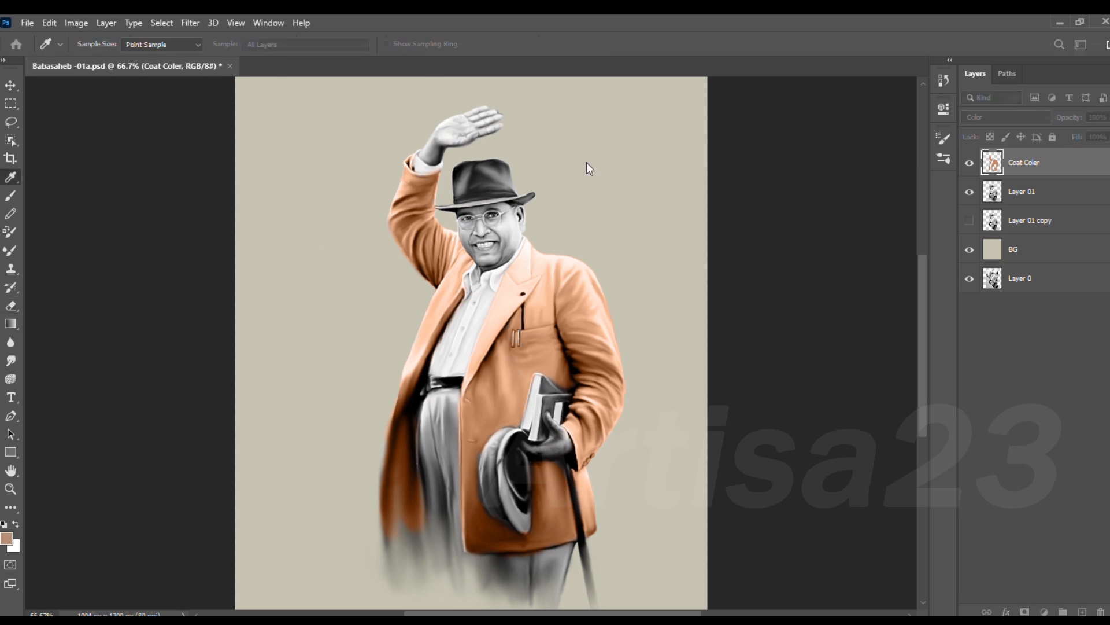
key("e")
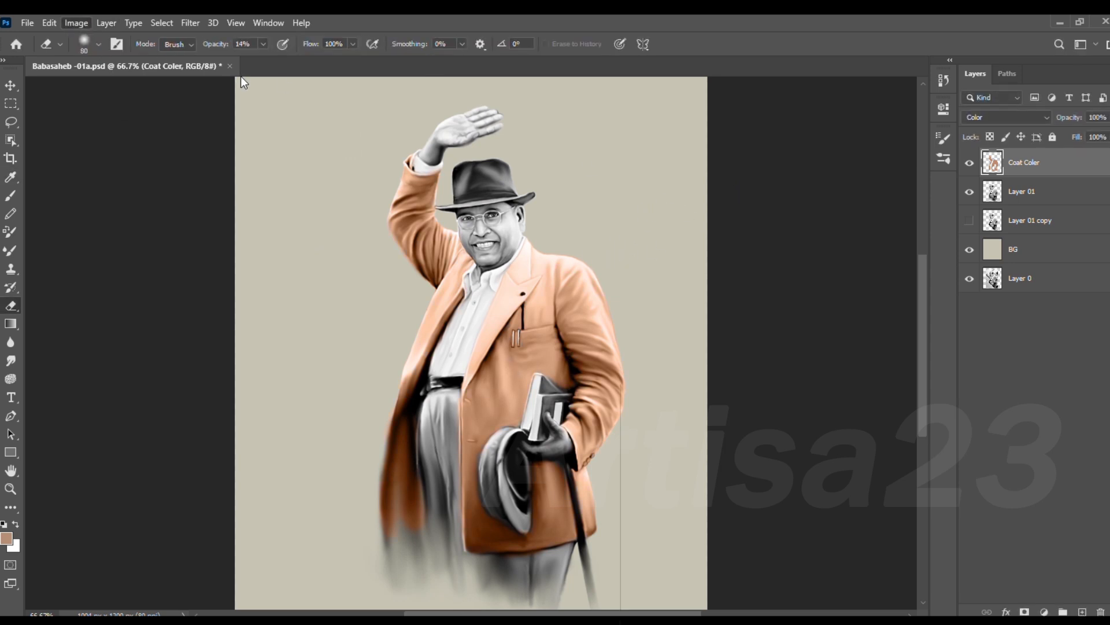
key("i")
key("e")
key("i")
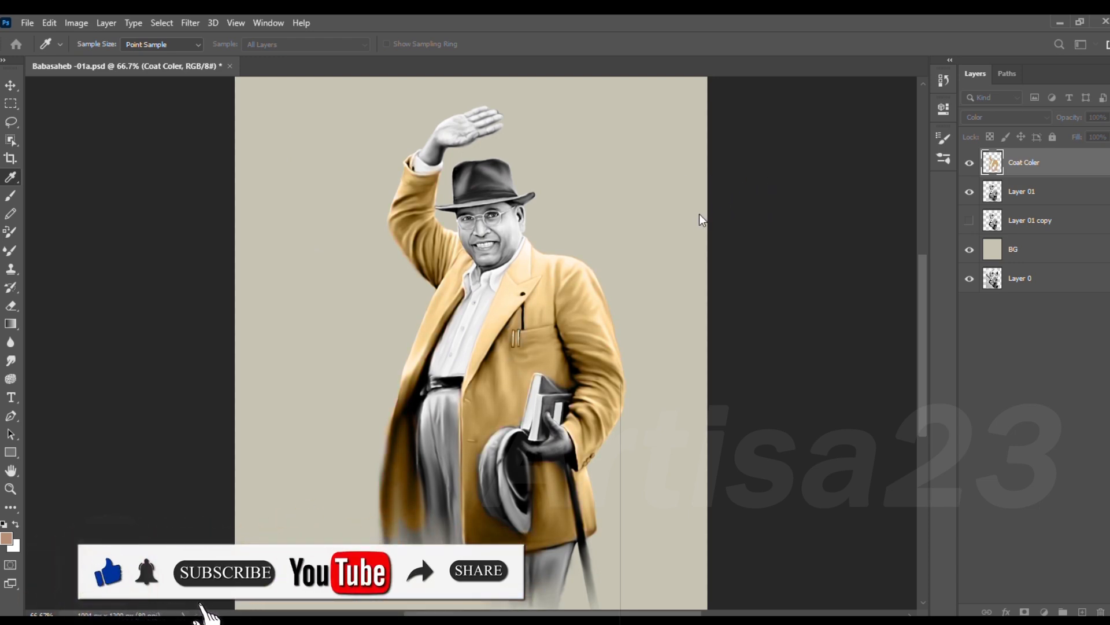
key("e")
Step: Try Hard Light blending on the coat layer and duplicate the layer for a comparison in Color mode
left_click(1007, 116)
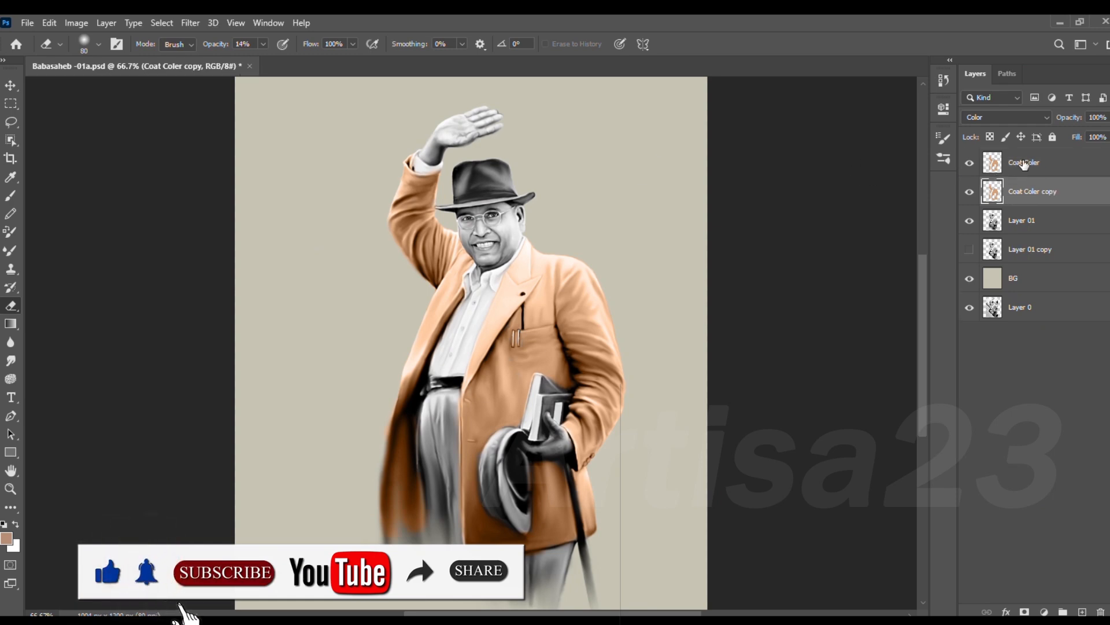
left_click(989, 221)
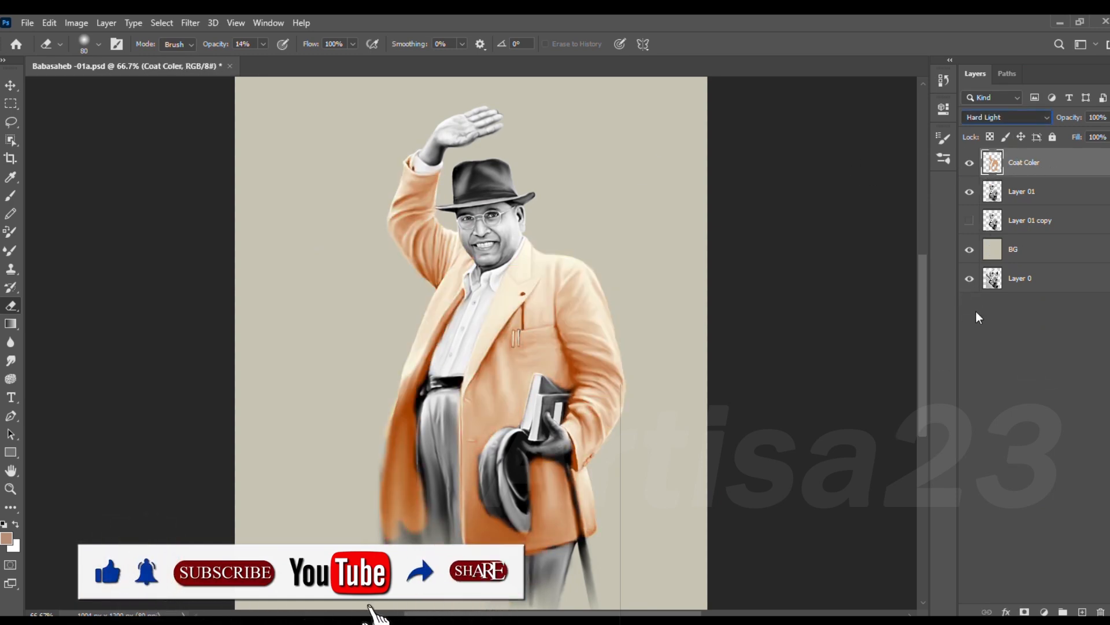
key("ctrl+j")
left_click_drag(1027, 190, 1027, 155)
Step: Try an image colour adjustment on the upper coat layer, and delete that layer
left_click(72, 23)
left_click(248, 135)
mouse_move(734, 218)
left_mouse_down()
mouse_move(725, 219)
mouse_move(746, 220)
left_mouse_up()
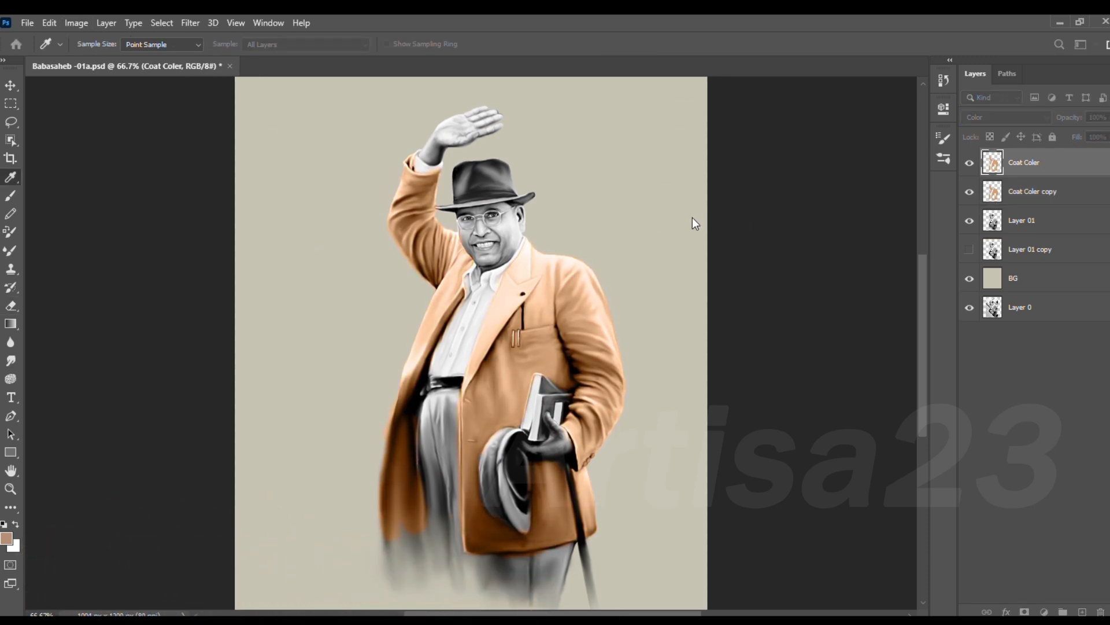
key("Return")
key("Delete")
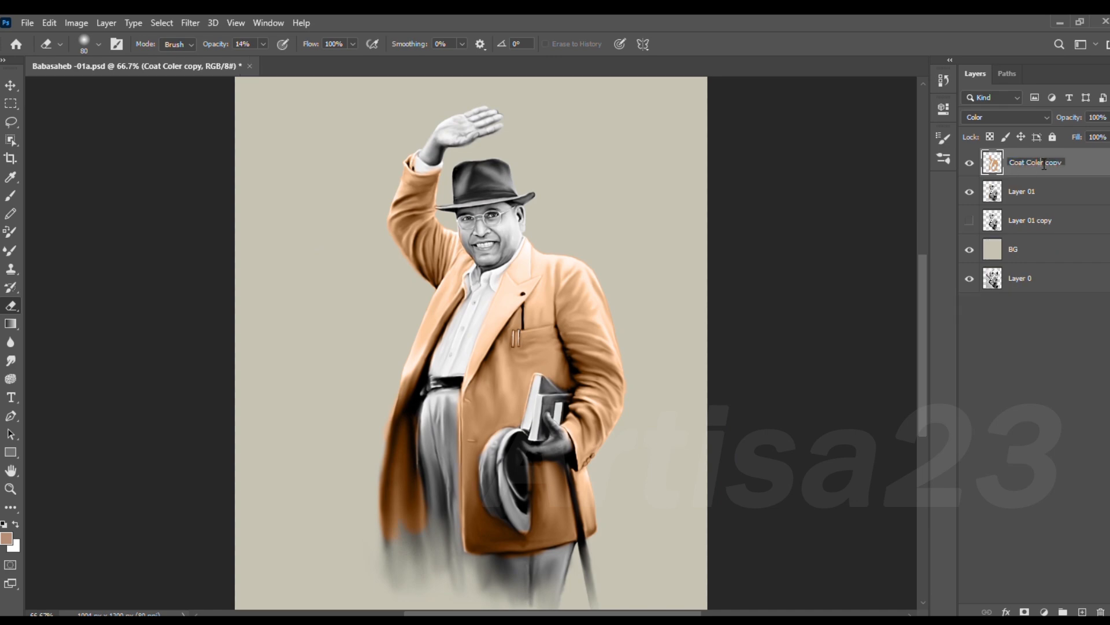
Step: Add a new layer named Pand above the coat layer and pick an olive green painting colour
key("ctrl+shift+alt+n")
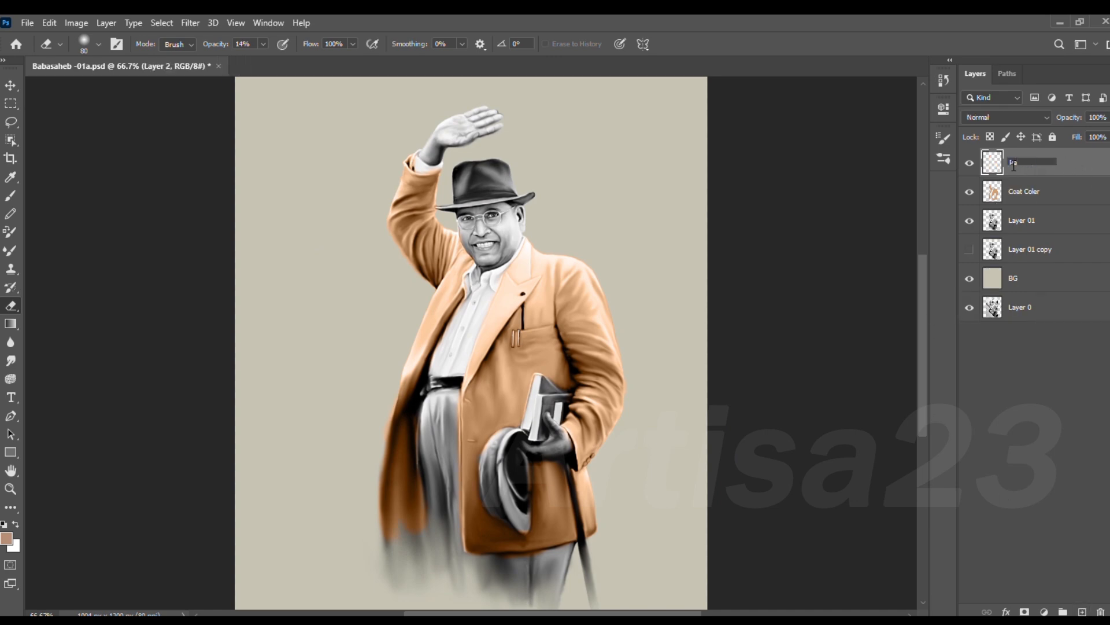
key("Return")
key("ctrl+plus")
left_click_drag(490, 421, 494, 314)
key("b")
left_click(7, 537)
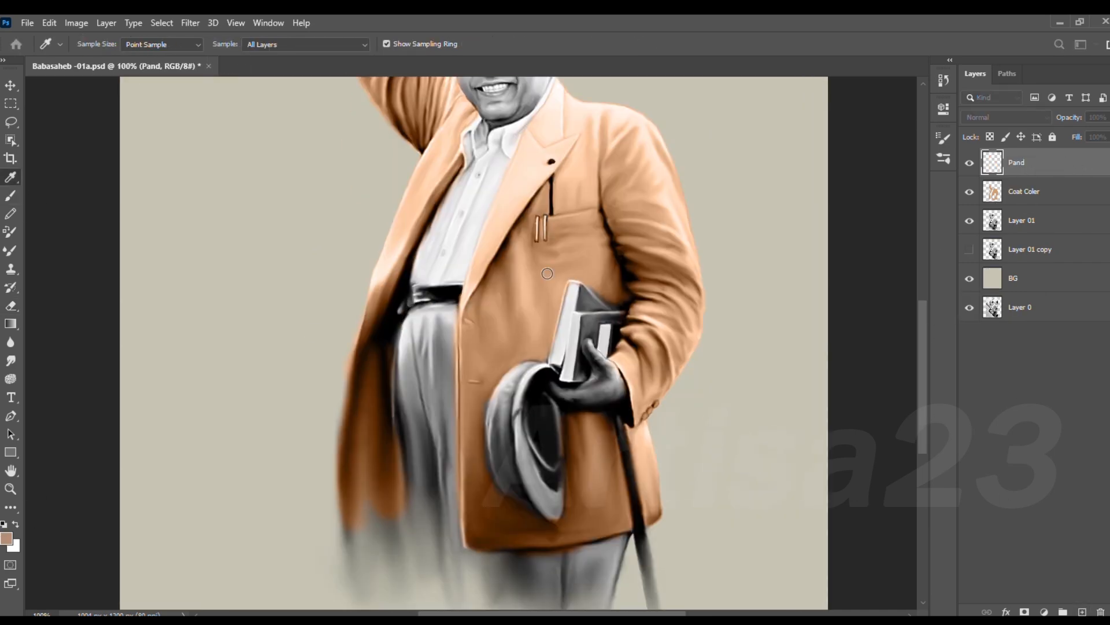
left_click(665, 157)
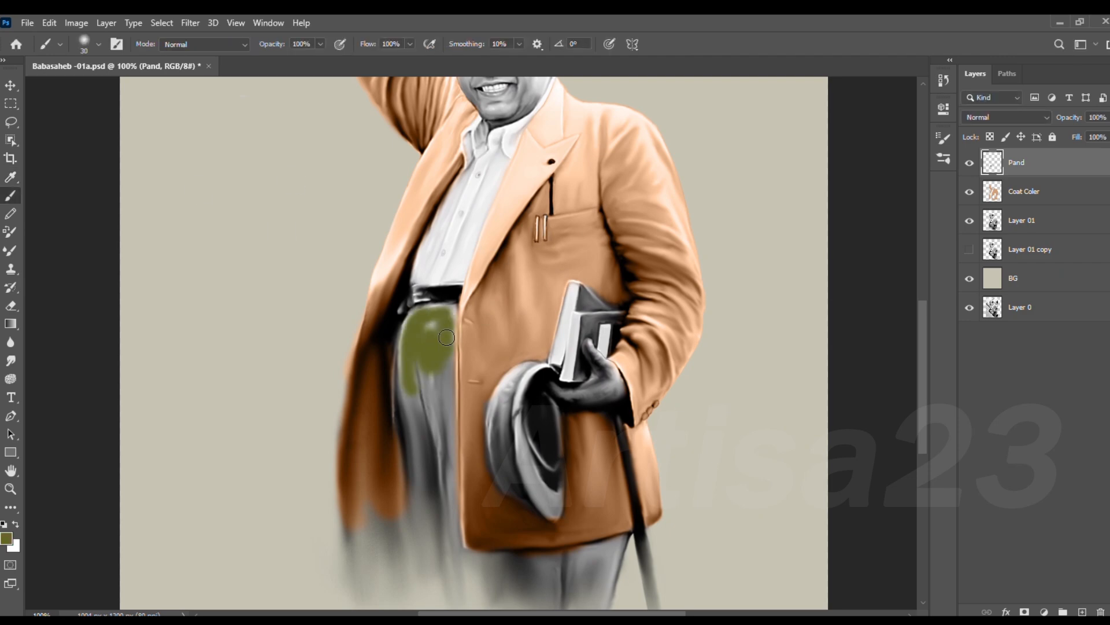
Step: Paint the trousers olive green below the belt and coat hem, and set the Pand layer's blend mode to Color
left_click_drag(431, 463, 429, 370)
mouse_move(465, 480)
left_mouse_down()
mouse_move(598, 469)
mouse_move(515, 509)
mouse_move(418, 473)
mouse_move(389, 341)
left_mouse_up()
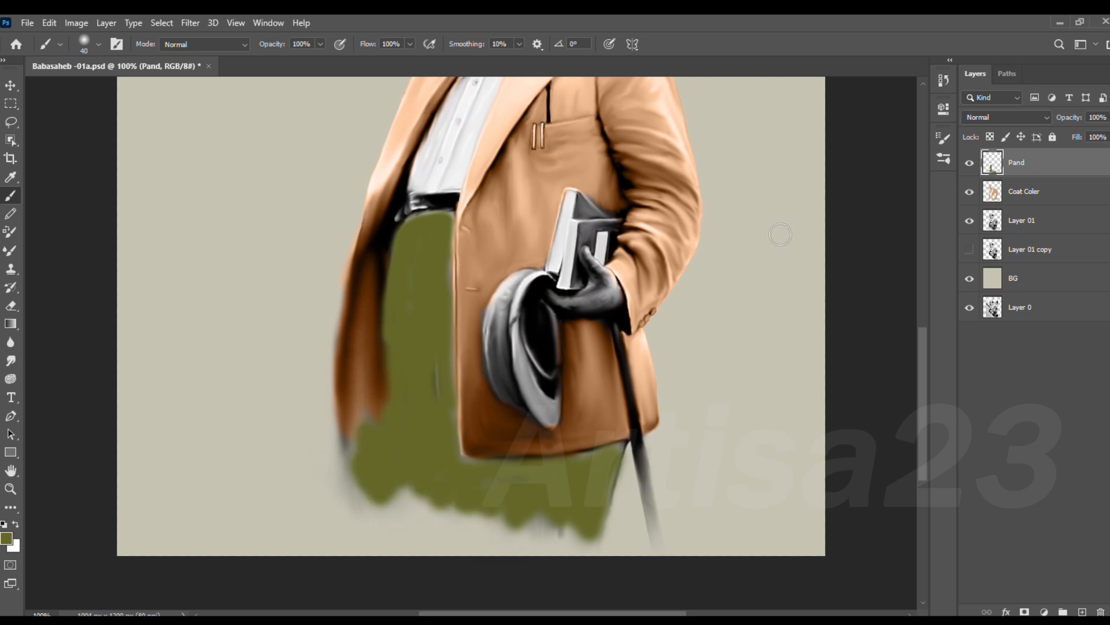
key("ctrl+minus")
left_click(1006, 117)
left_click(972, 444)
Step: Adjust the Pand layer's colour to turn the trousers a softer, muted green
key("i")
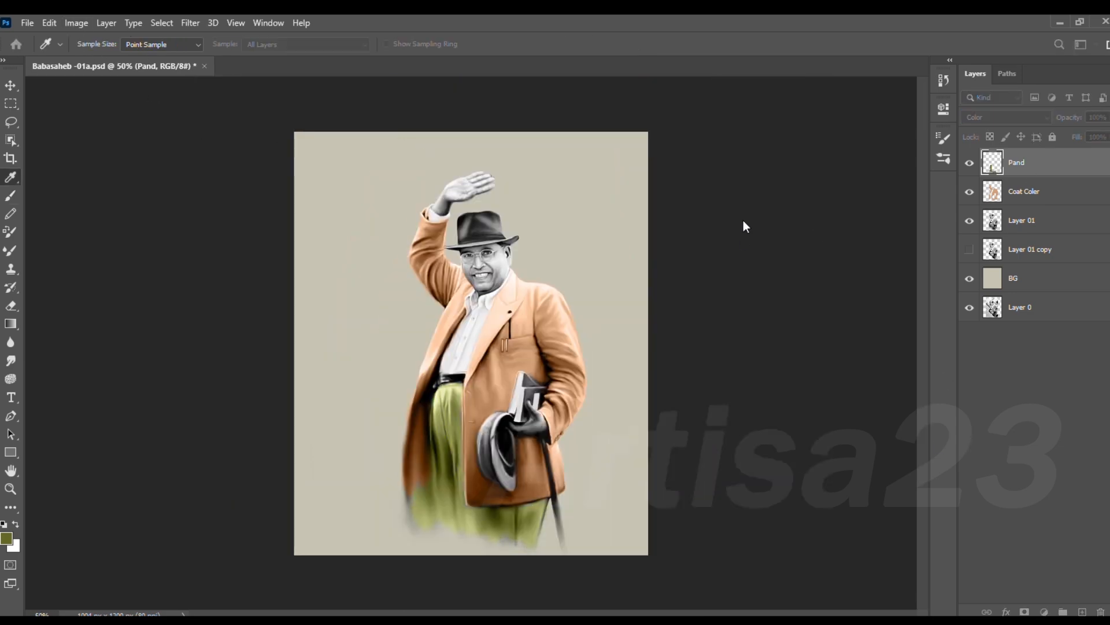
key("b")
key("i")
key("b")
key("i")
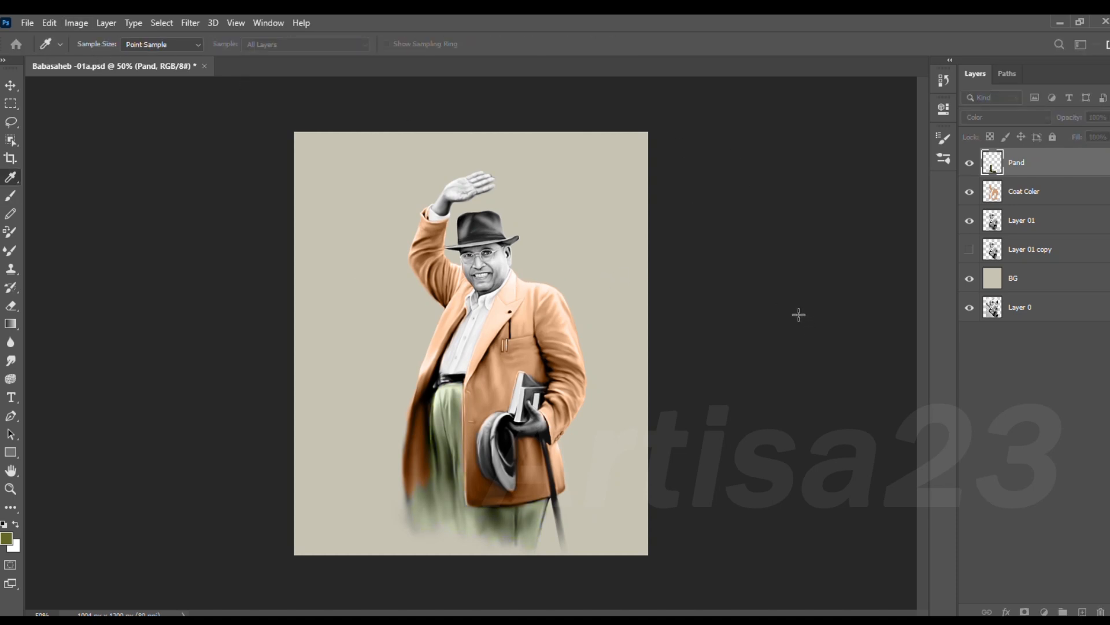
key("b")
Step: Adjust the Coat Coler layer's colour to a lighter orange-tan
left_click(993, 192)
key("i")
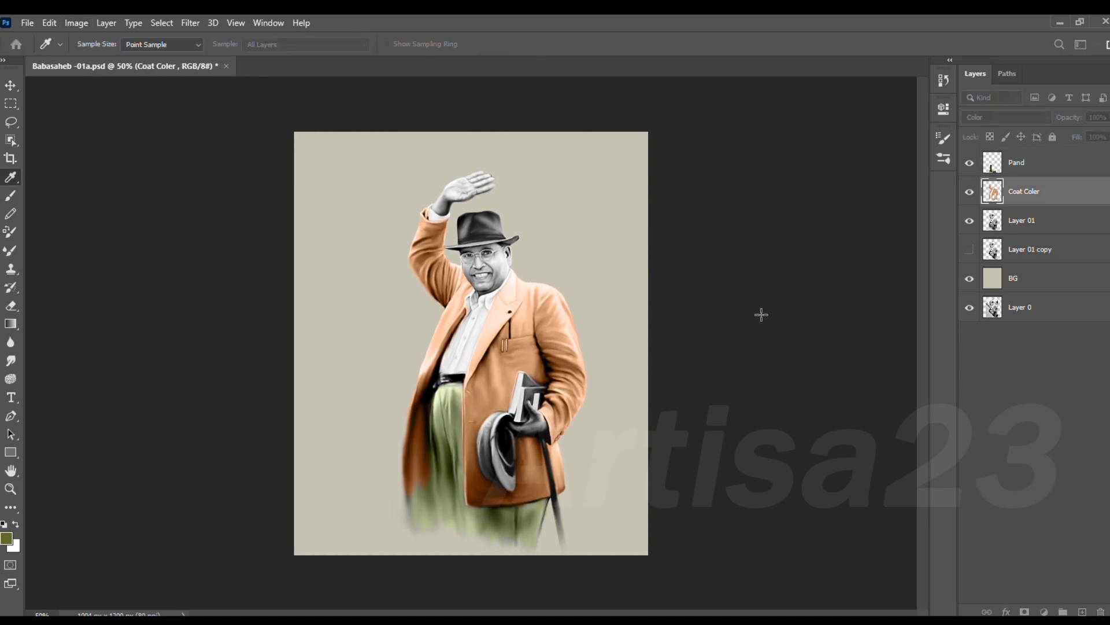
key("Return")
key("ctrl+plus")
left_click_drag(556, 243, 543, 379)
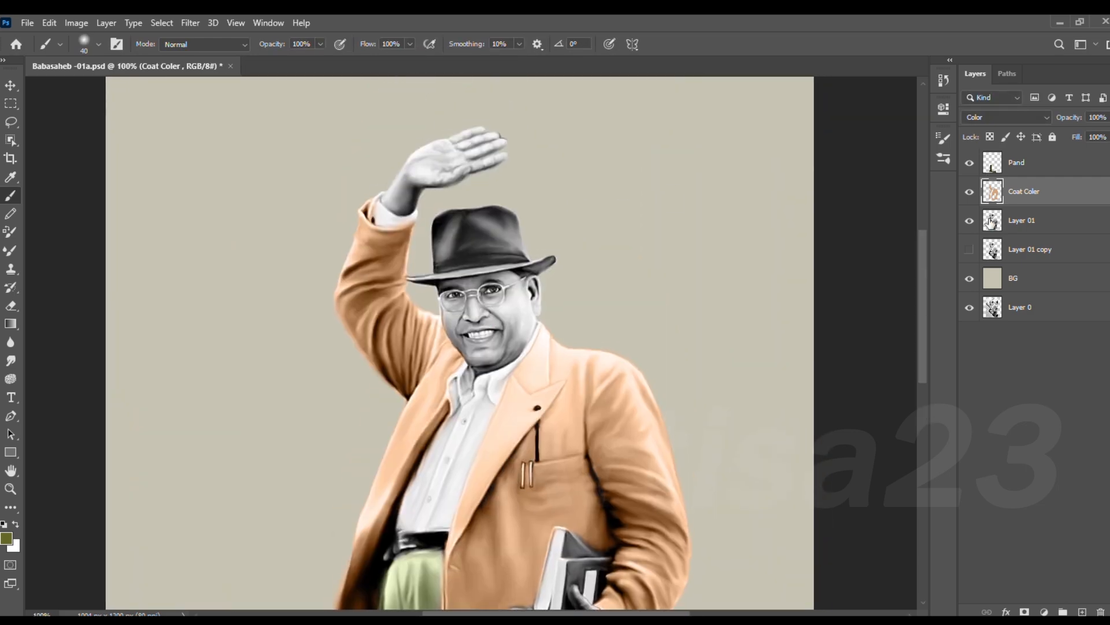
Step: Load Layer 01's outline as a selection and add a new layer named Hat above the Pand layer
key("ctrl+plus")
left_click(992, 220, "ctrl")
left_click(1029, 165)
key("ctrl+shift+alt+n")
key("Return")
Step: Paint the worn hat's crown and brim olive green on the Hat layer and save the document
left_click_drag(605, 163, 595, 303)
mouse_move(417, 243)
left_mouse_down()
mouse_move(505, 248)
mouse_move(560, 320)
mouse_move(382, 363)
mouse_move(440, 350)
mouse_move(412, 227)
left_mouse_up()
key("[")
key("[")
left_click_drag(613, 337, 549, 331)
key("[")
key("ctrl+minus")
key("ctrl+minus")
key("ctrl+s")
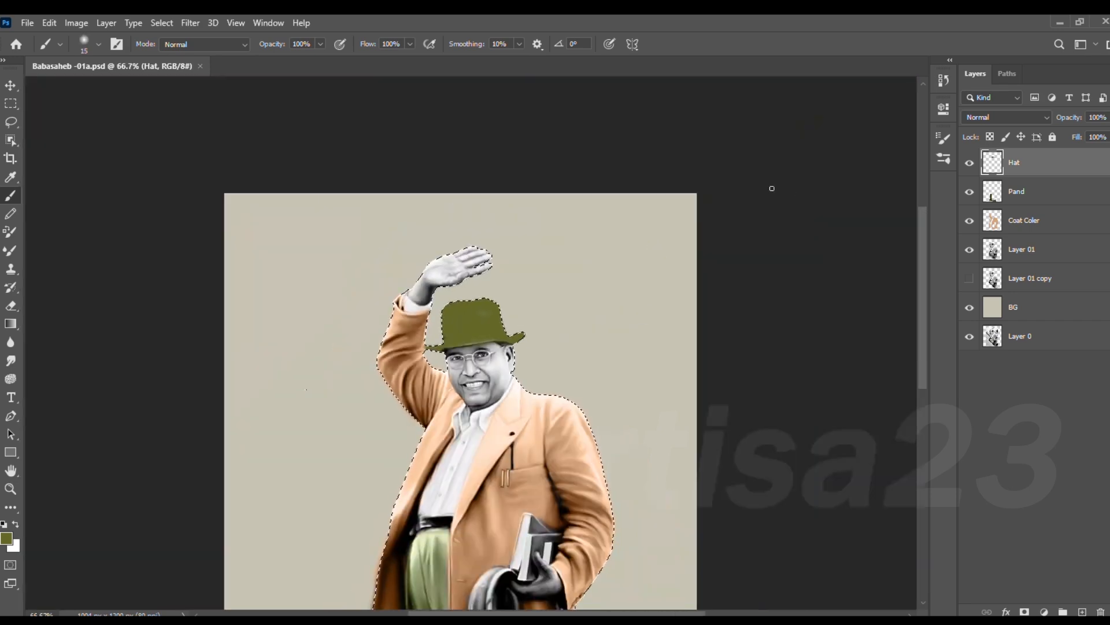
Step: Deselect the figure's outline and set the Hat layer's blend mode to Color
key("ctrl+plus")
left_click_drag(819, 296, 830, 203)
key("ctrl+d")
left_click(1006, 117)
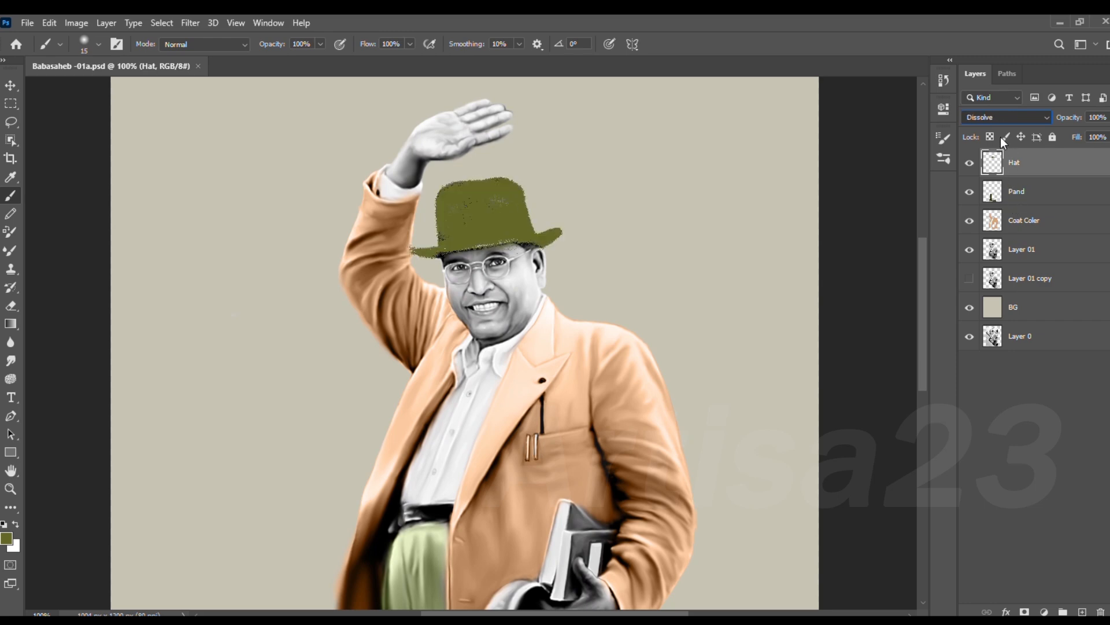
left_click(964, 442)
key("ctrl+minus")
key("ctrl+plus")
key("ctrl+plus")
key("ctrl+minus")
key("ctrl+minus")
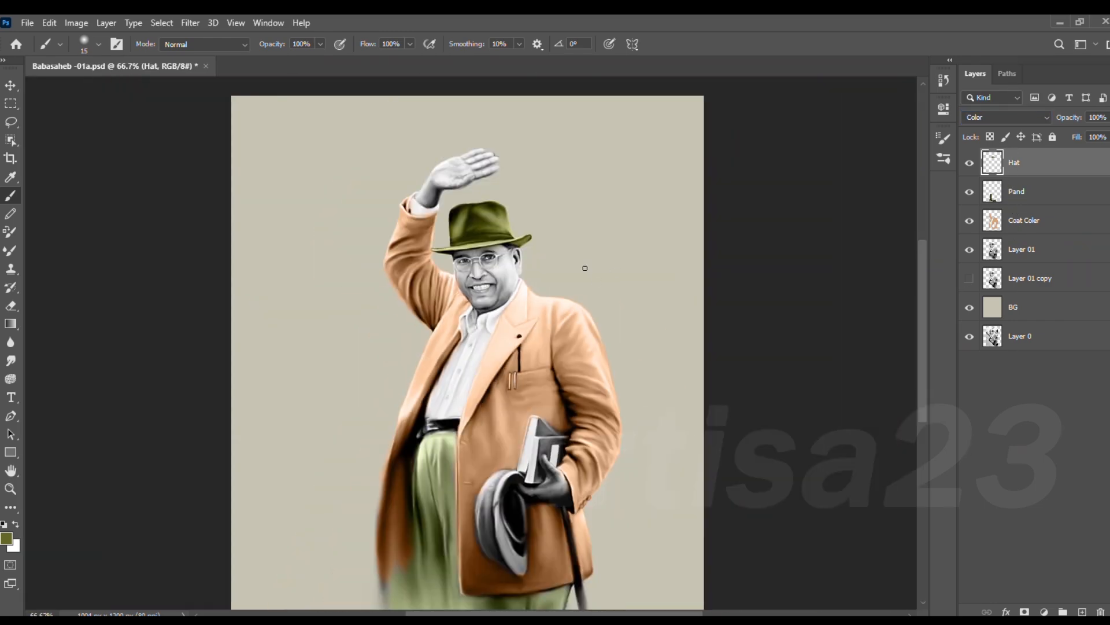
Step: Adjust the Hat layer's colour to a more muted olive green
left_click(259, 120)
left_click_drag(755, 224, 774, 224)
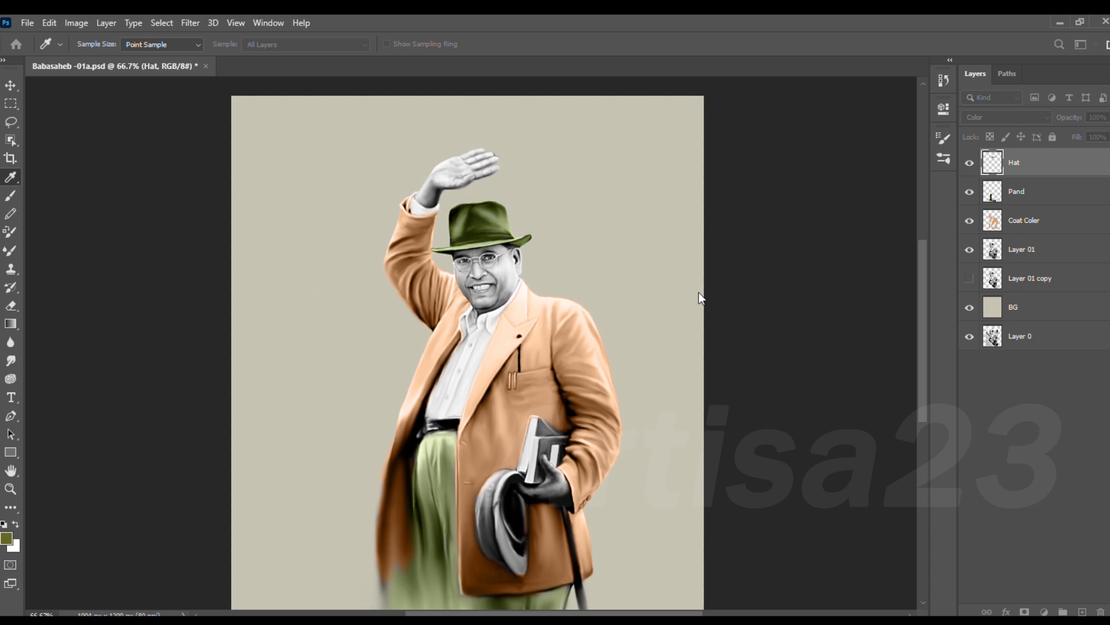
key("Return")
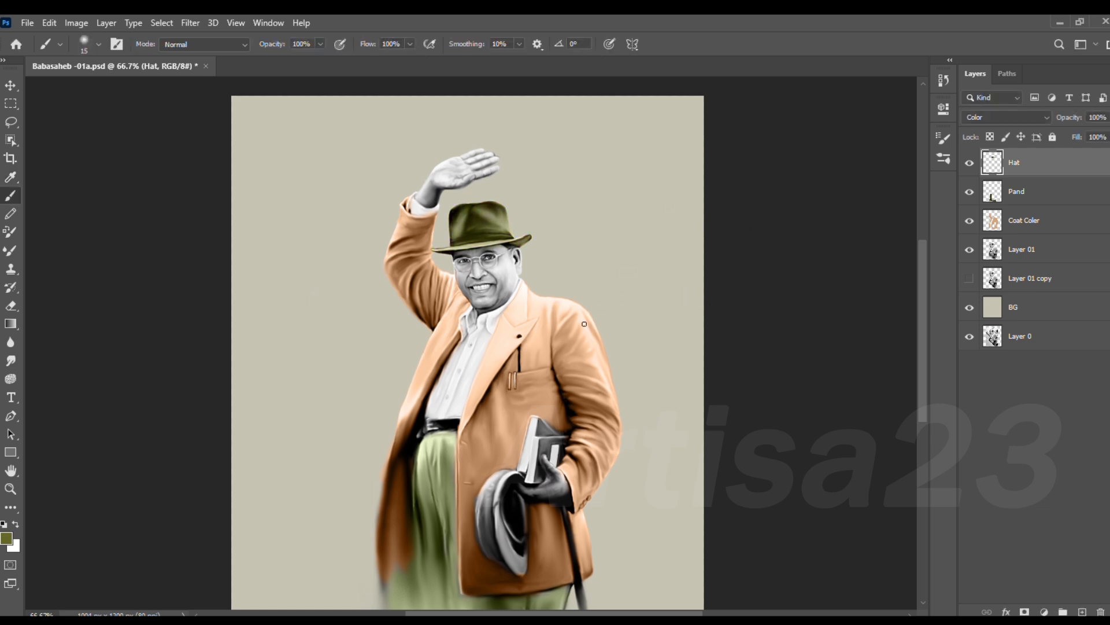
Step: Add a new layer named Cap above the Hat layer and pick a dark brown painting colour
left_click_drag(731, 295, 694, 272)
left_click(1082, 611)
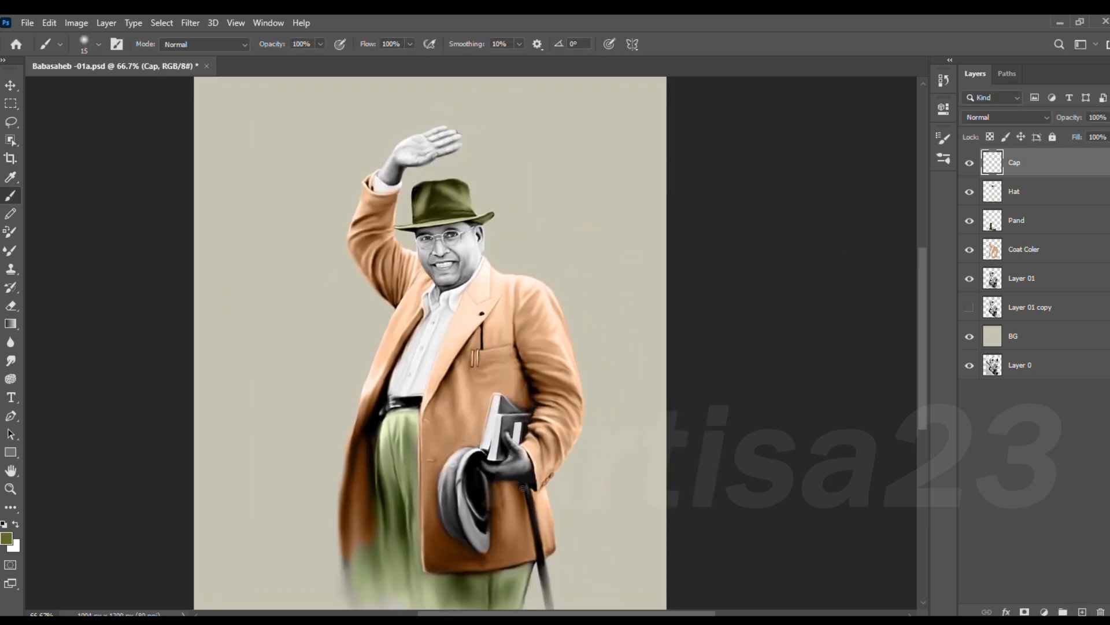
key("i")
left_click(688, 129)
Step: Paint the hat held in the lowered hand dark brown, leaving the fingers and books uncovered
key("ctrl+plus")
key("ctrl+plus")
left_click_drag(508, 383, 546, 82)
mouse_move(487, 358)
left_mouse_down()
mouse_move(523, 357)
mouse_move(537, 435)
left_mouse_up()
scroll(528, 355, "down", 3)
key("bracketright")
key("bracketright")
key("bracketright")
key("bracketright")
mouse_move(469, 387)
left_mouse_down()
mouse_move(441, 359)
mouse_move(550, 365)
mouse_move(528, 508)
left_mouse_up()
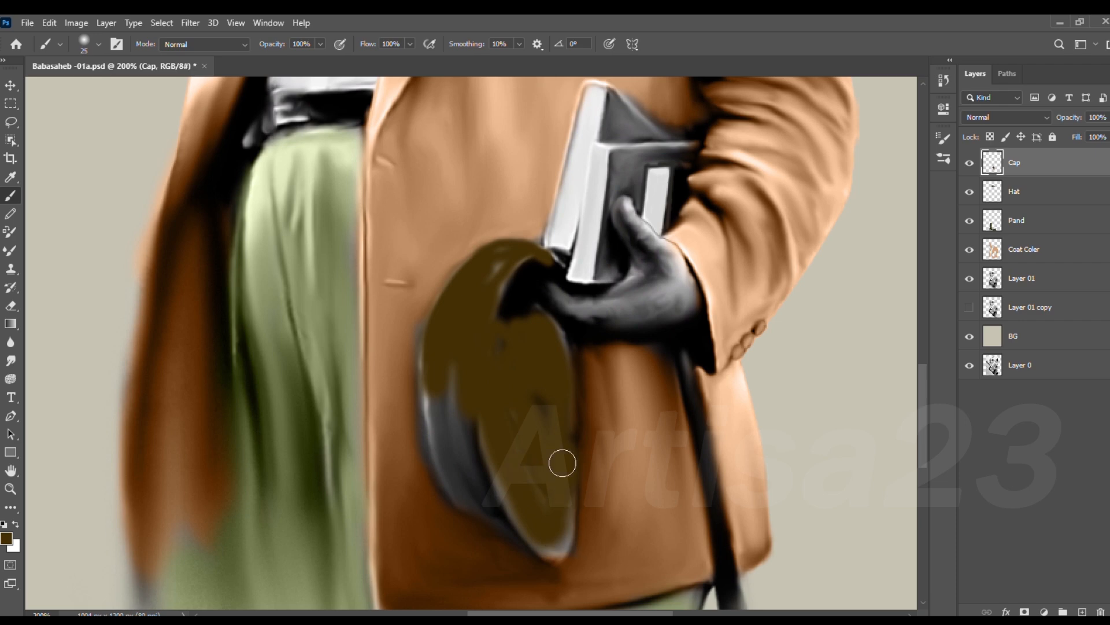
mouse_move(563, 463)
left_mouse_down()
mouse_move(491, 471)
mouse_move(486, 299)
left_mouse_up()
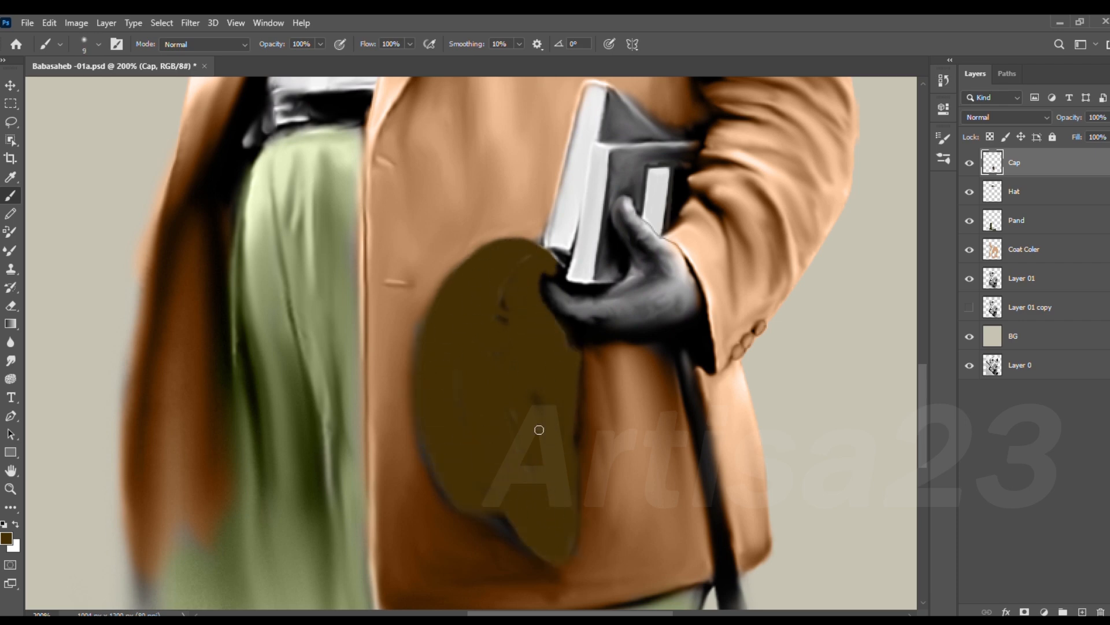
Step: Set the Cap layer's blend mode to Color
key("ctrl+minus")
key("ctrl+minus")
left_click(1021, 117)
left_click(974, 434)
left_click(11, 85)
key("ctrl+minus")
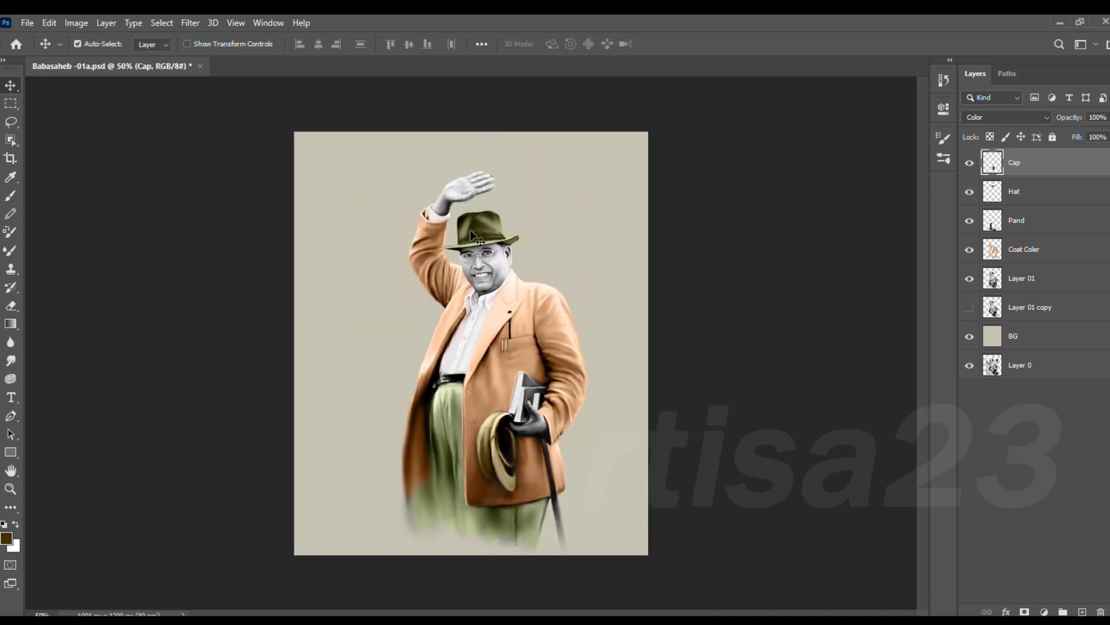
Step: Try orange and pinkish-brown tones on the Cap layer and undo the last colour adjustment
key("i")
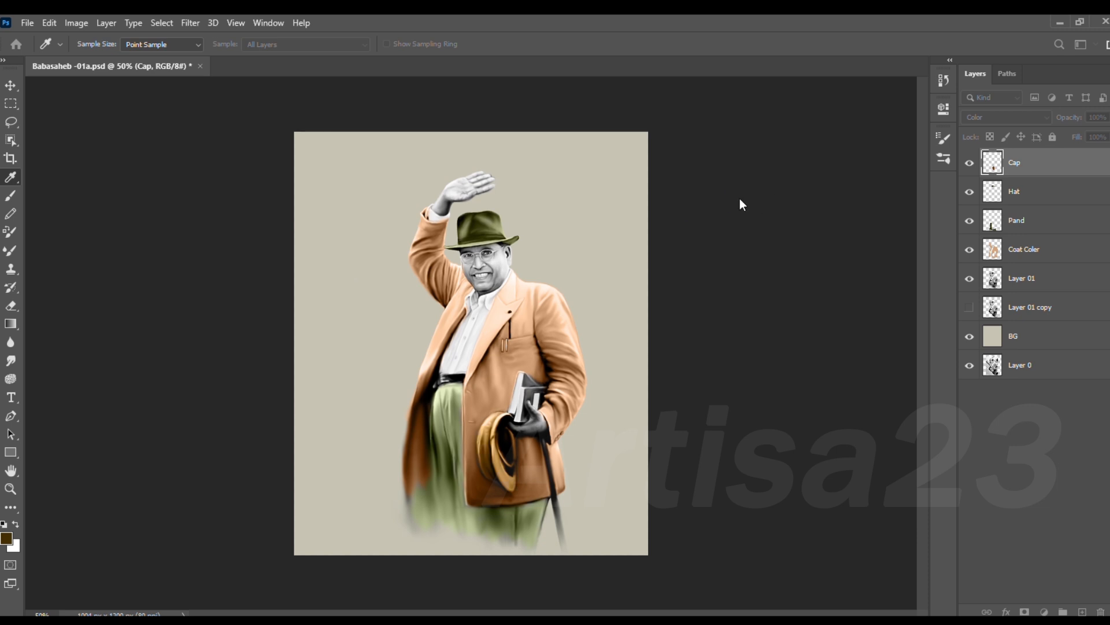
left_click(870, 159)
left_click(76, 23)
left_click(325, 137)
left_click(653, 210)
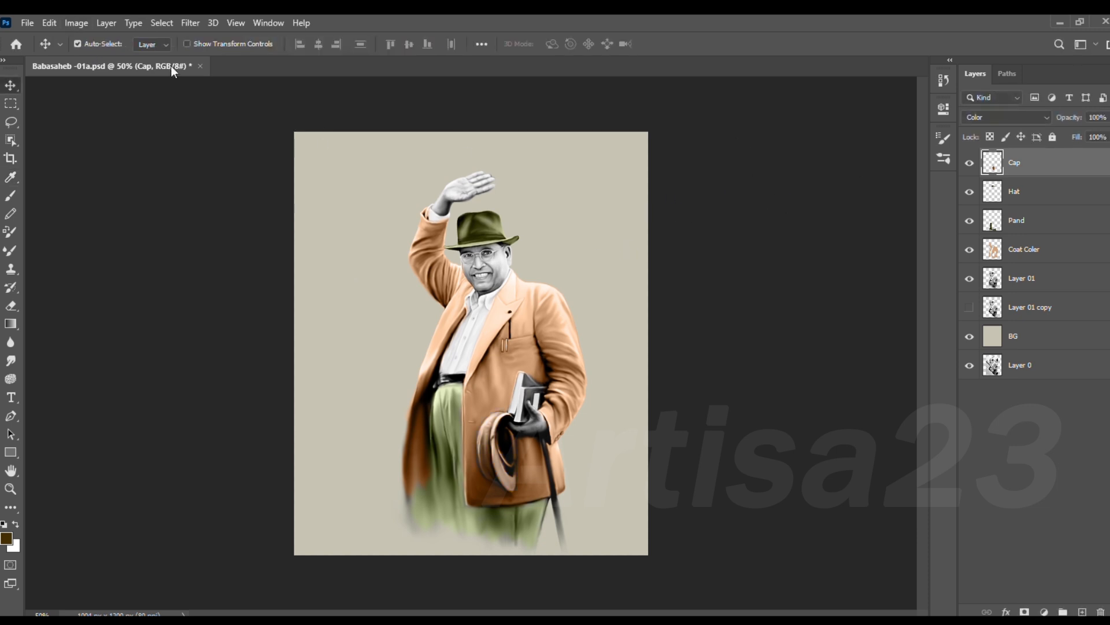
key("ctrl+z")
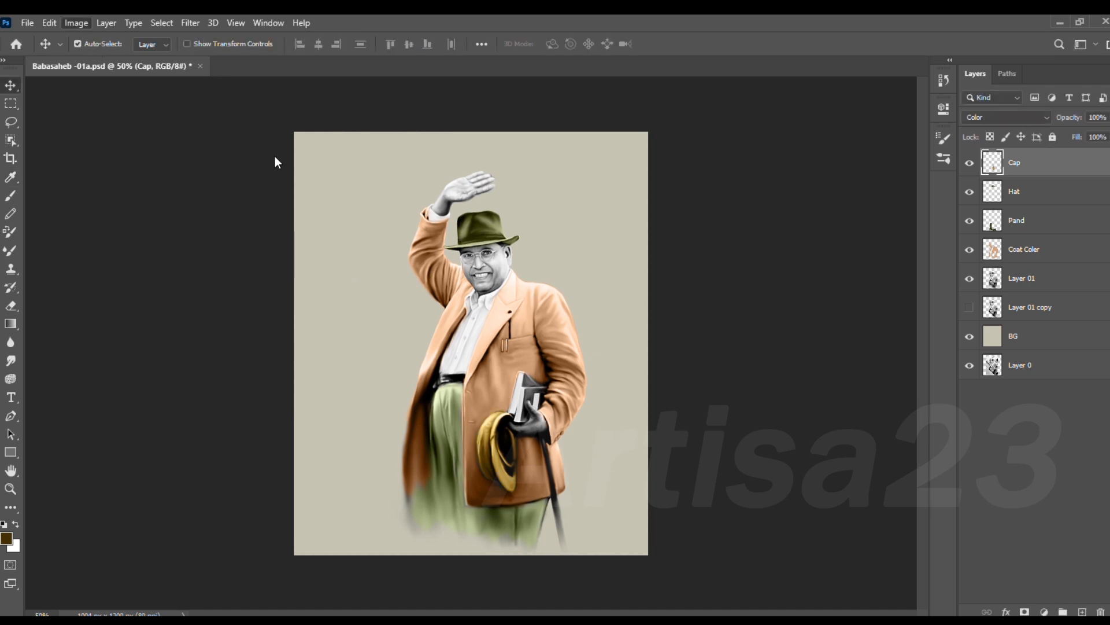
Step: Shift the Cap layer's colour towards olive green
key("ctrl+u")
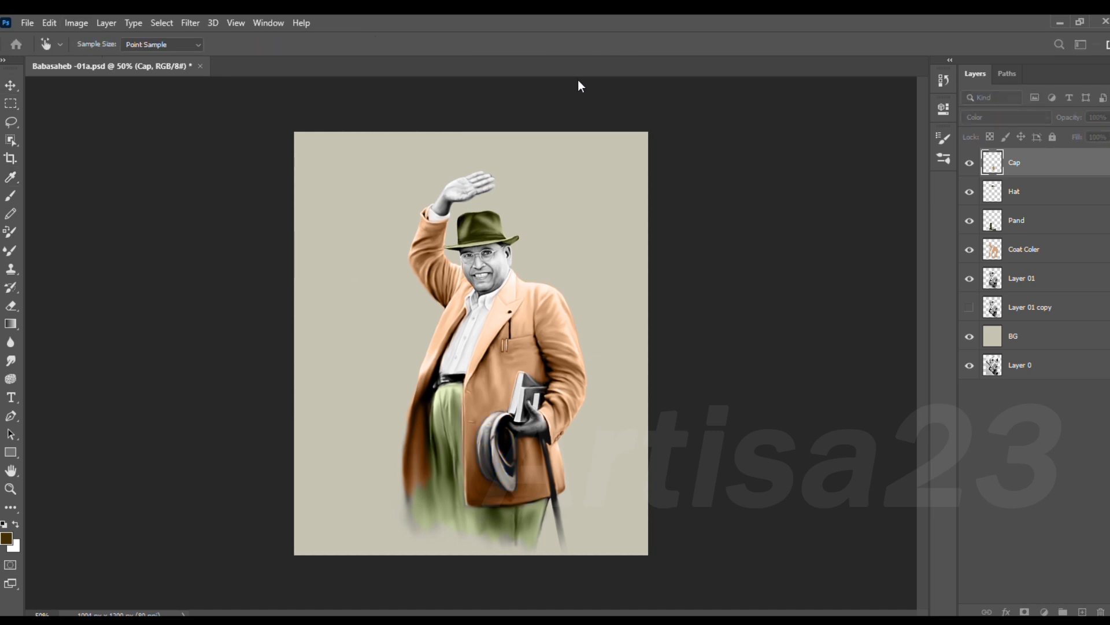
key("Escape")
key("ctrl+u")
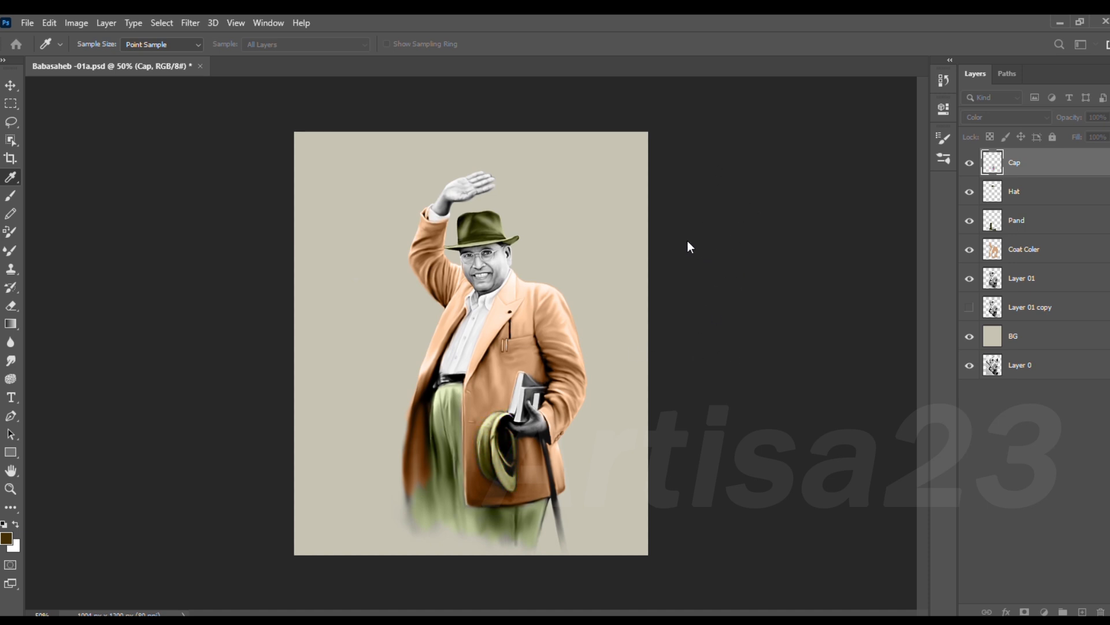
key("Return")
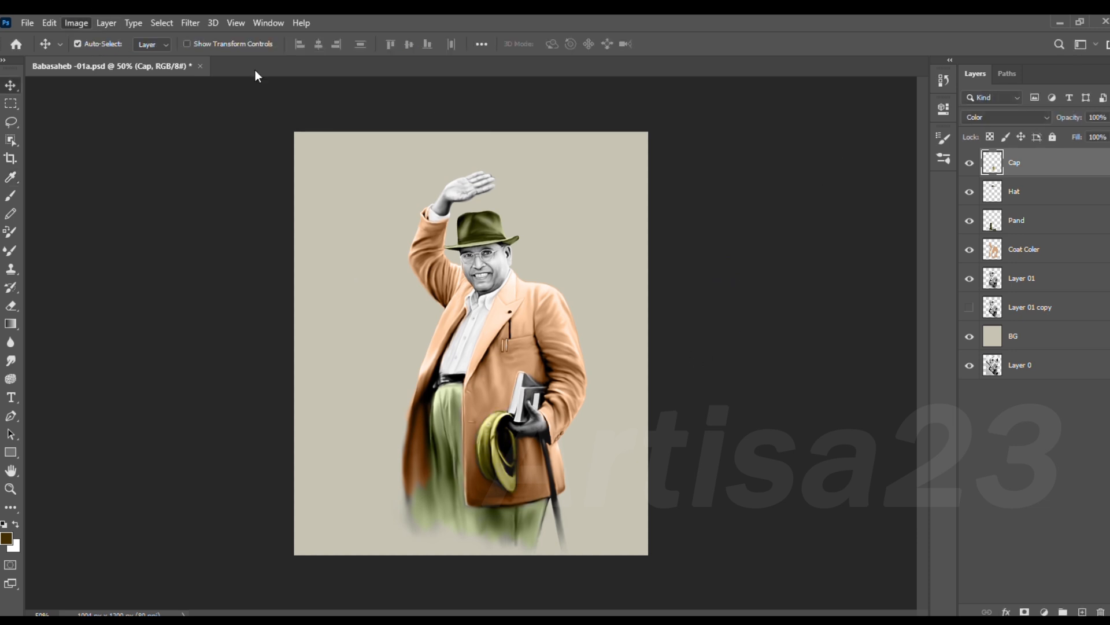
Step: Refine the Cap layer's colour to a muted olive yellow
key("i")
key("Return")
key("ctrl+u")
left_click(667, 214)
left_click(82, 25)
left_click(239, 81)
key("Escape")
left_click(281, 178)
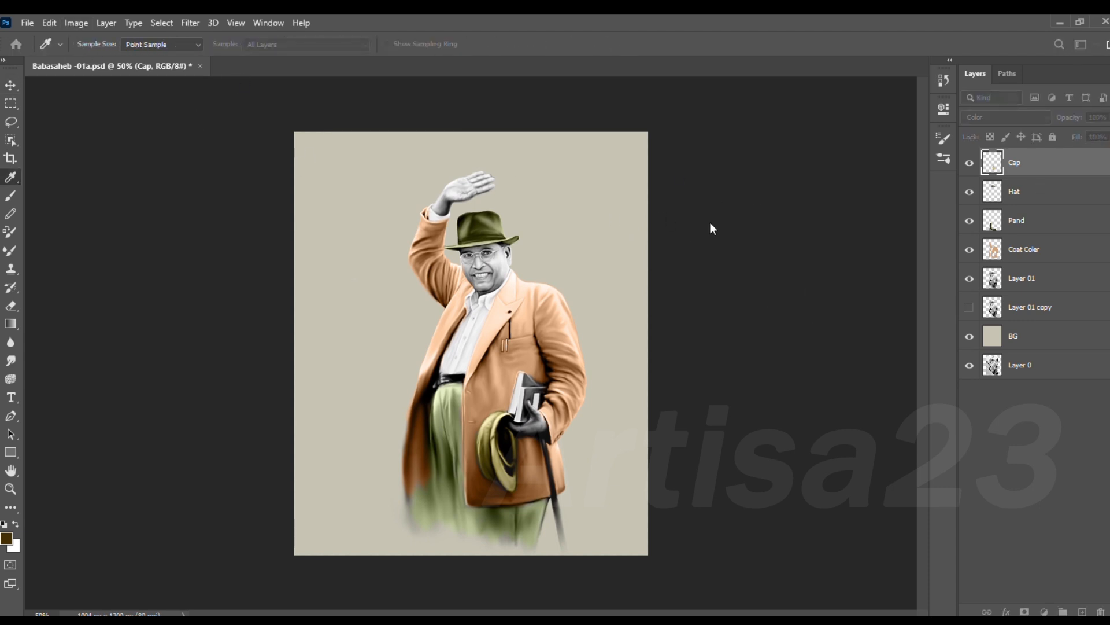
left_click(769, 182)
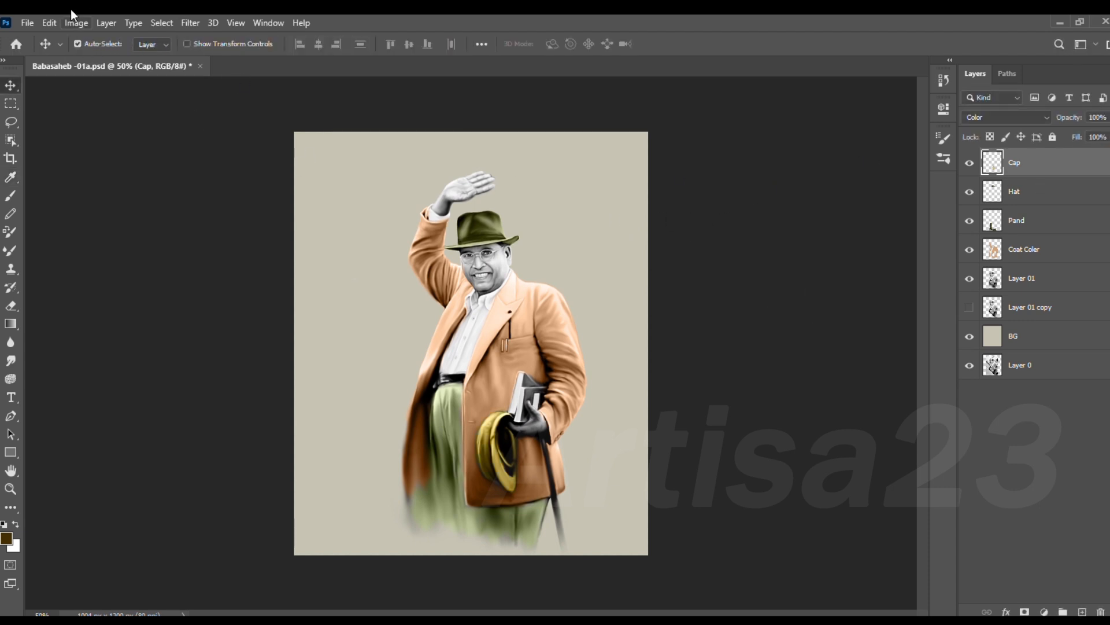
left_click(268, 116)
left_click(651, 215)
Step: Select the Coat Coler layer, set the Eraser's opacity to 60%, and save the document
key("ctrl+plus")
key("ctrl+plus")
key("ctrl+plus")
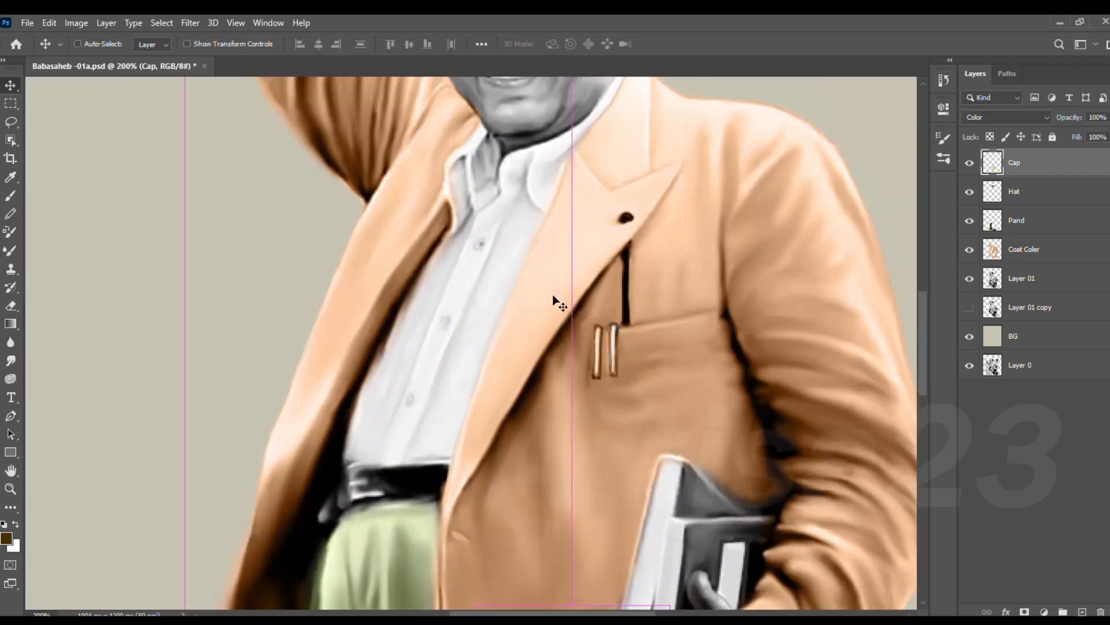
left_click(556, 298)
key("e")
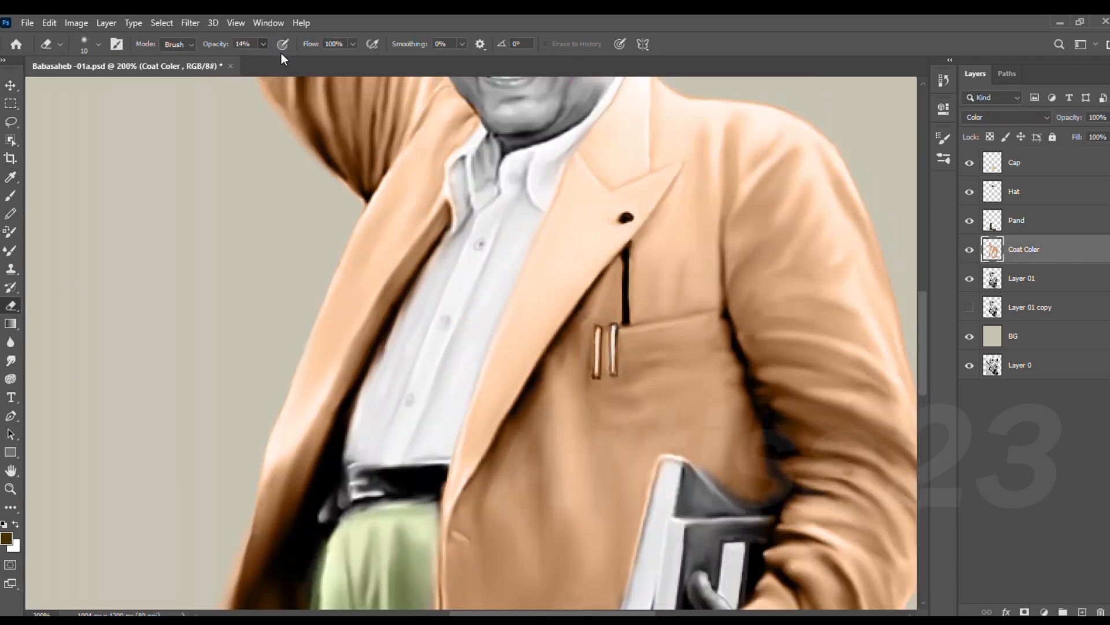
key("ctrl+minus")
key("ctrl+minus")
key("ctrl+s")
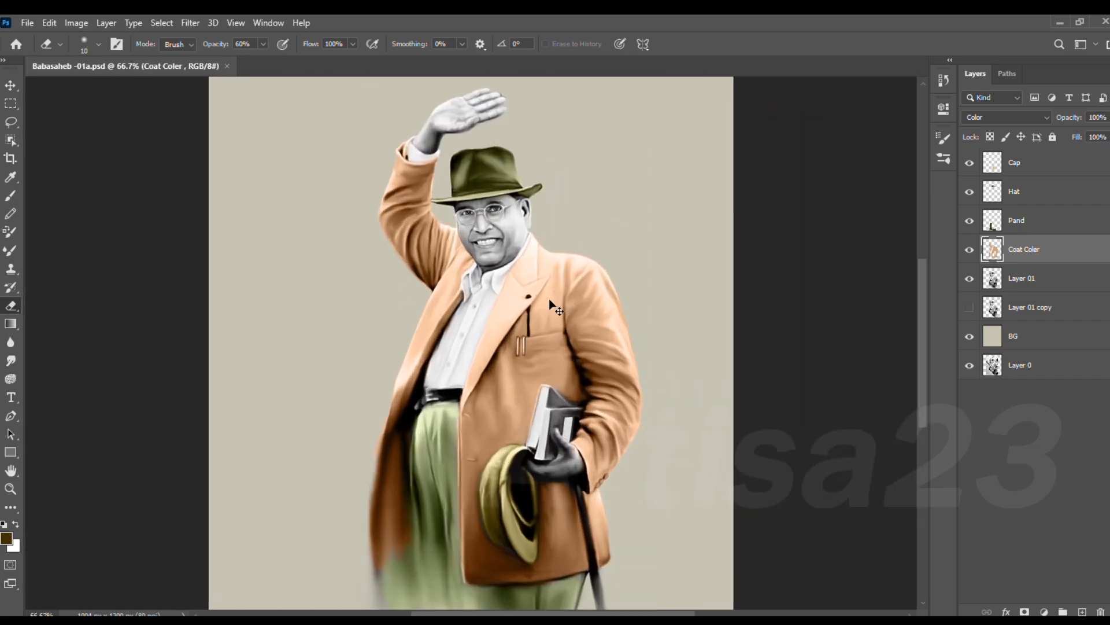
Step: Erase the coat colour spilling over the raised arm's shirt cuff on the Coat Coler layer
scroll(444, 561, "up", 1)
left_click(11, 360)
key("ctrl+minus")
left_click_drag(548, 193, 495, 424)
key("ctrl+s")
key("ctrl+plus")
key("ctrl+plus")
key("ctrl+plus")
key("ctrl+plus")
mouse_move(365, 302)
left_mouse_down()
mouse_move(624, 527)
mouse_move(393, 302)
left_mouse_up()
key("e")
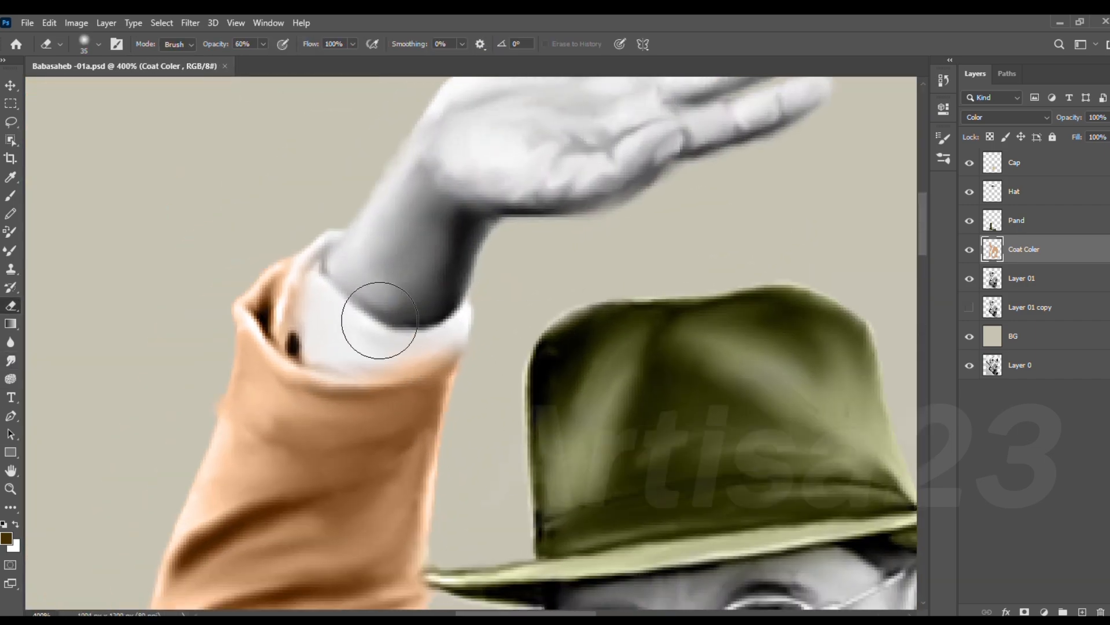
key("ctrl+minus")
key("ctrl+minus")
key("ctrl+minus")
key("ctrl+minus")
key("ctrl+minus")
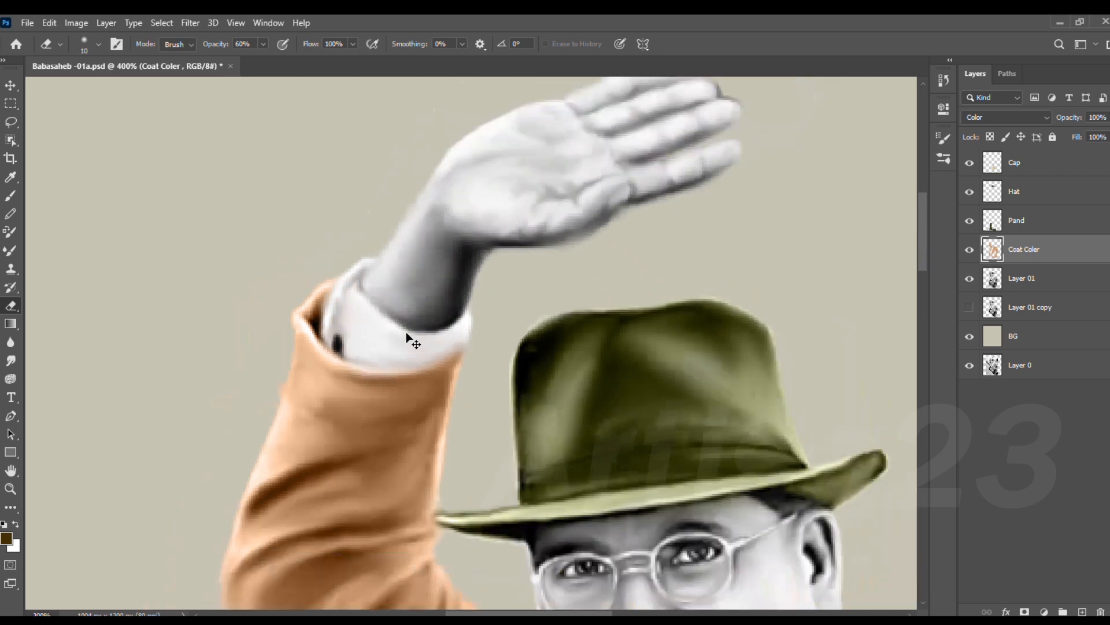
Step: Adjust the Coat Coler layer to a golden orange-tan and save the document as Babasaheb -01.psd
key("i")
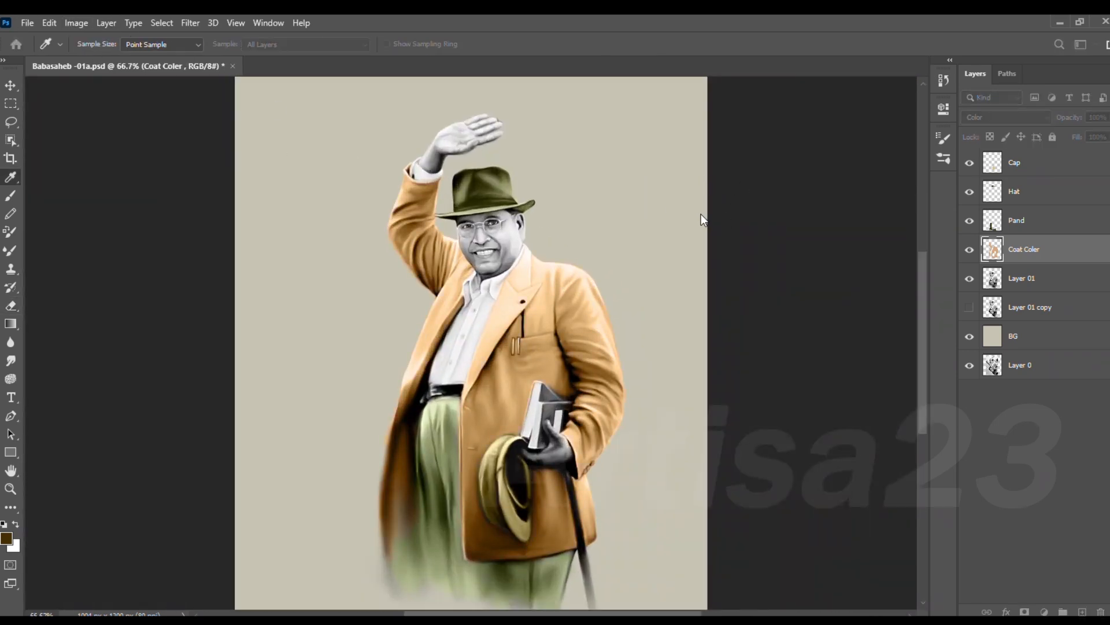
key("e")
key("i")
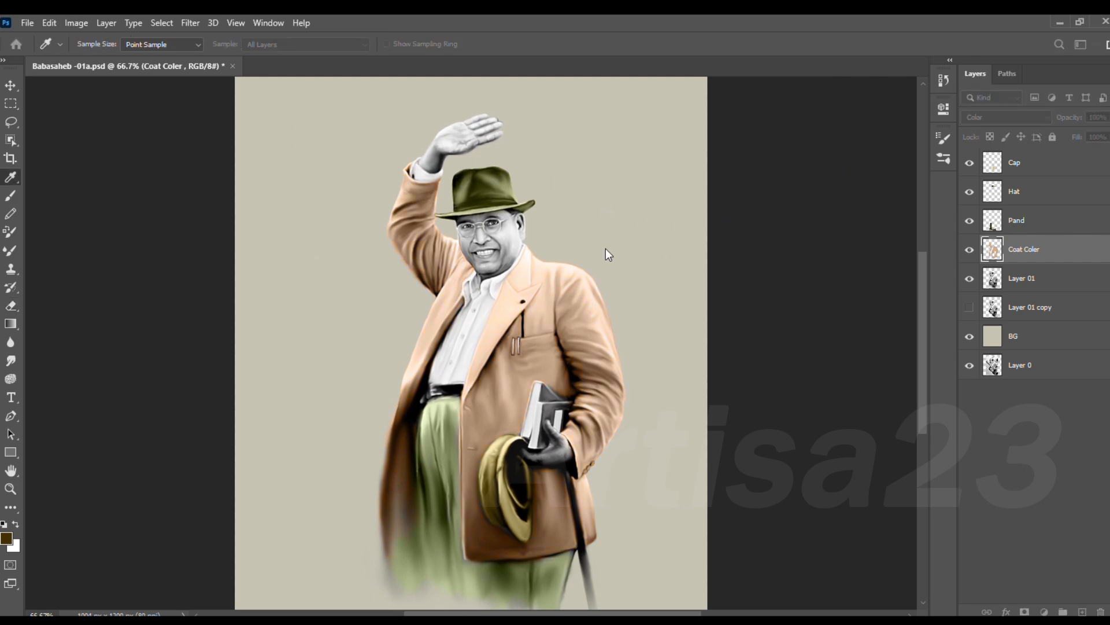
key("e")
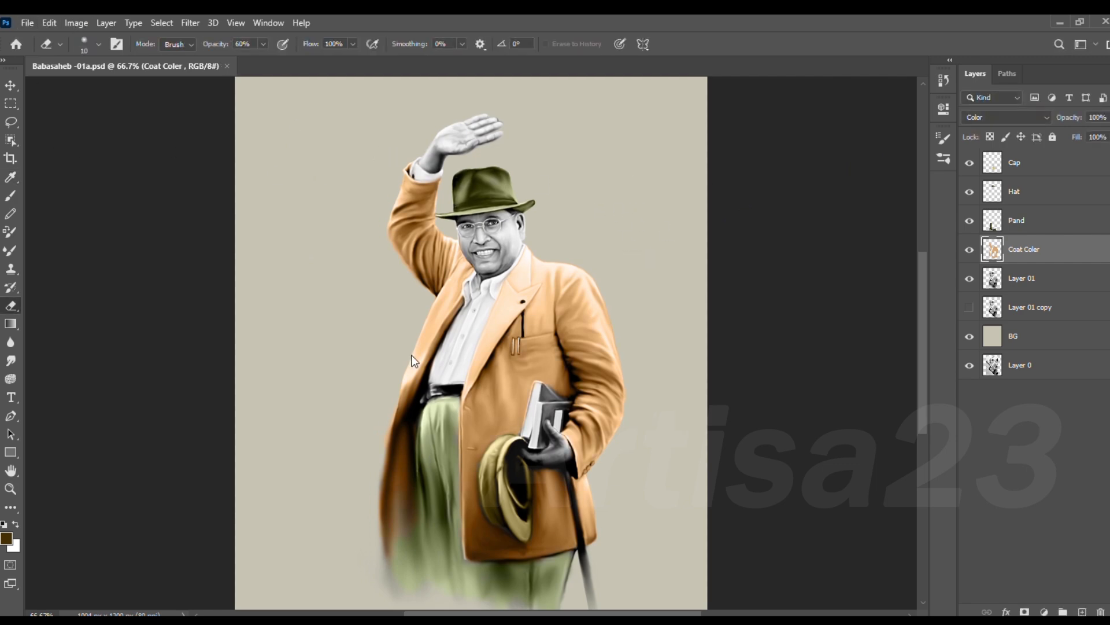
Step: Add a top layer named Skin, load the figure's outline as a selection, and ready an orange brush at 37% opacity
key("ctrl+shift+alt+n")
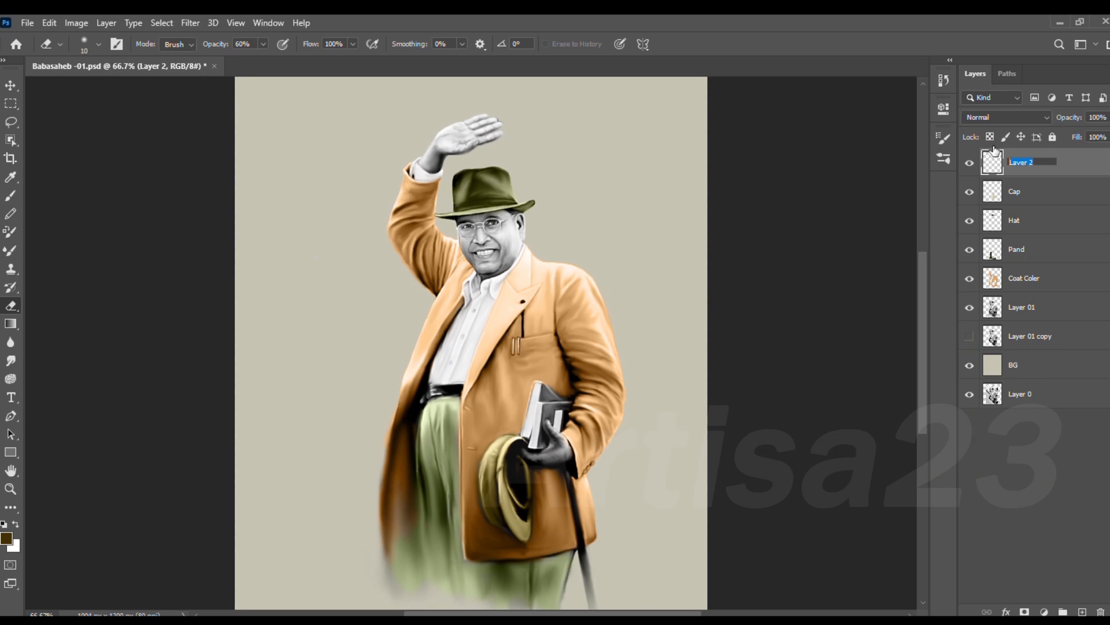
key("Return")
key("ctrl+plus")
left_click(10, 196)
key("i")
key("b")
key("ctrl+plus")
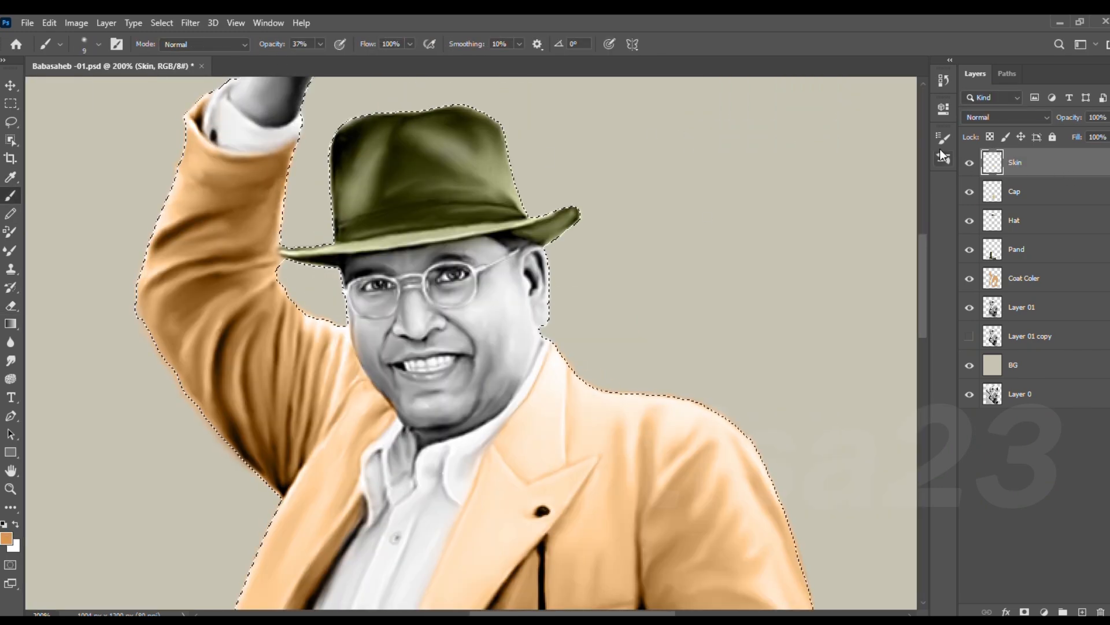
Step: Paint orange skin colour over the raised wrist and temple and set the Skin layer's blend mode to Color
key("c")
left_click_drag(316, 92, 332, 315)
left_click_drag(296, 257, 277, 332)
key("bracketleft")
key("bracketleft")
left_click_drag(480, 237, 269, 312)
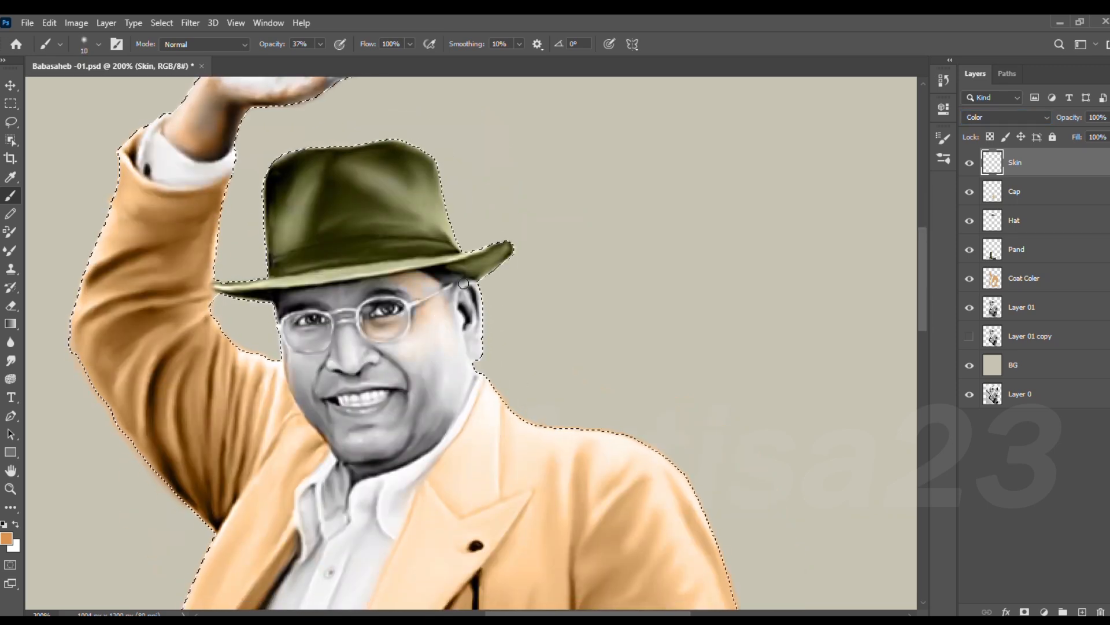
Step: Paint orange skin colour over the ear, cheeks, nose, forehead and chin, keeping the teeth and eyes clear
key("bracketright")
key("bracketright")
mouse_move(463, 283)
left_mouse_down()
mouse_move(434, 371)
mouse_move(376, 439)
mouse_move(358, 370)
mouse_move(314, 362)
mouse_move(301, 342)
left_mouse_up()
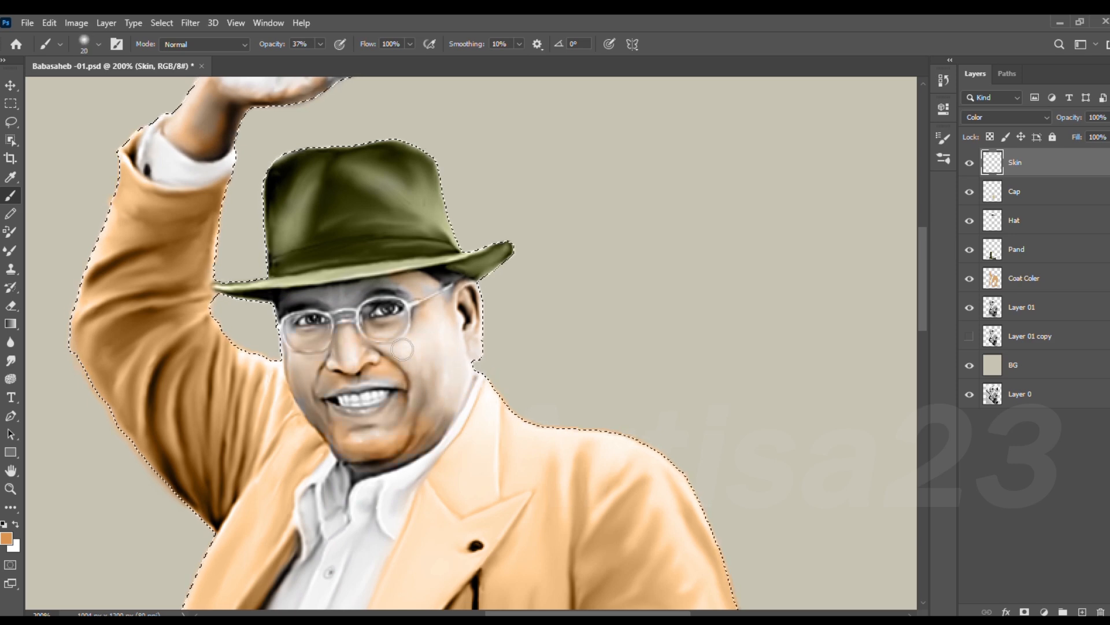
key("ctrl+plus")
key("bracketleft")
key("bracketleft")
mouse_move(273, 299)
left_mouse_down()
mouse_move(347, 383)
mouse_move(426, 340)
mouse_move(474, 347)
mouse_move(289, 370)
mouse_move(343, 391)
mouse_move(458, 373)
left_mouse_up()
scroll(458, 373, "down", 3)
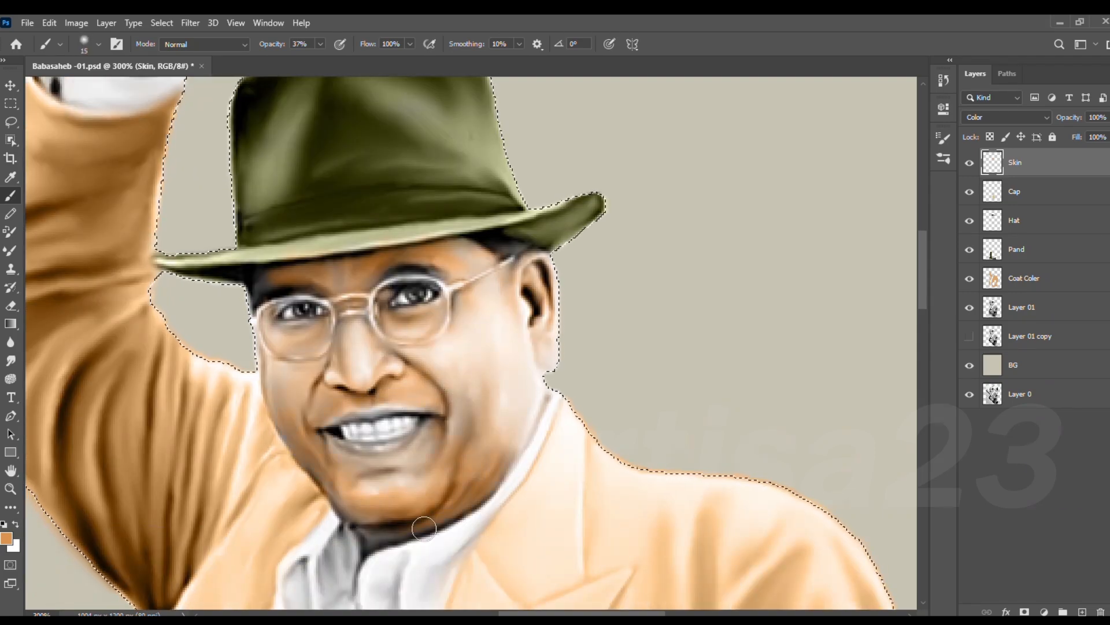
Step: Paint skin colour over the thumb, palm and fingers of the hand holding the books
key("ctrl+minus")
key("ctrl+minus")
left_click_drag(478, 491, 352, 233)
key("ctrl+plus")
key("ctrl+plus")
key("bracketright")
left_click_drag(351, 517, 421, 438)
left_click_drag(416, 433, 382, 392)
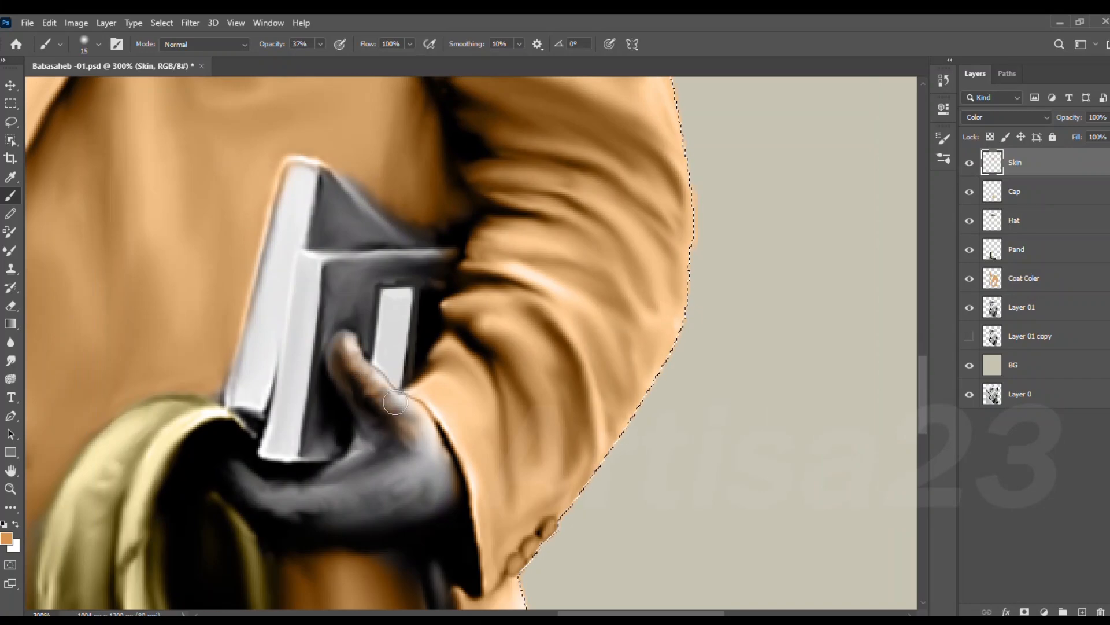
left_click_drag(387, 522, 464, 418)
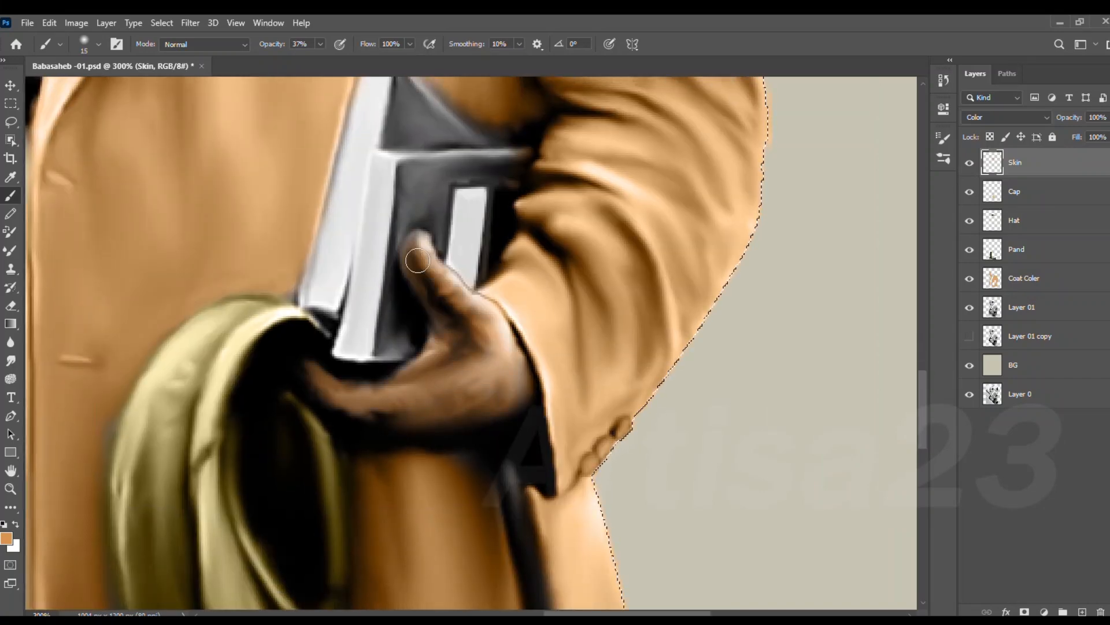
Step: Deselect the figure's outline and save the document
key("ctrl+minus")
key("ctrl+minus")
key("ctrl+minus")
key("ctrl+plus")
left_click_drag(451, 243, 467, 371)
key("ctrl+d")
left_click_drag(443, 85, 518, 146)
key("ctrl+minus")
key("ctrl+s")
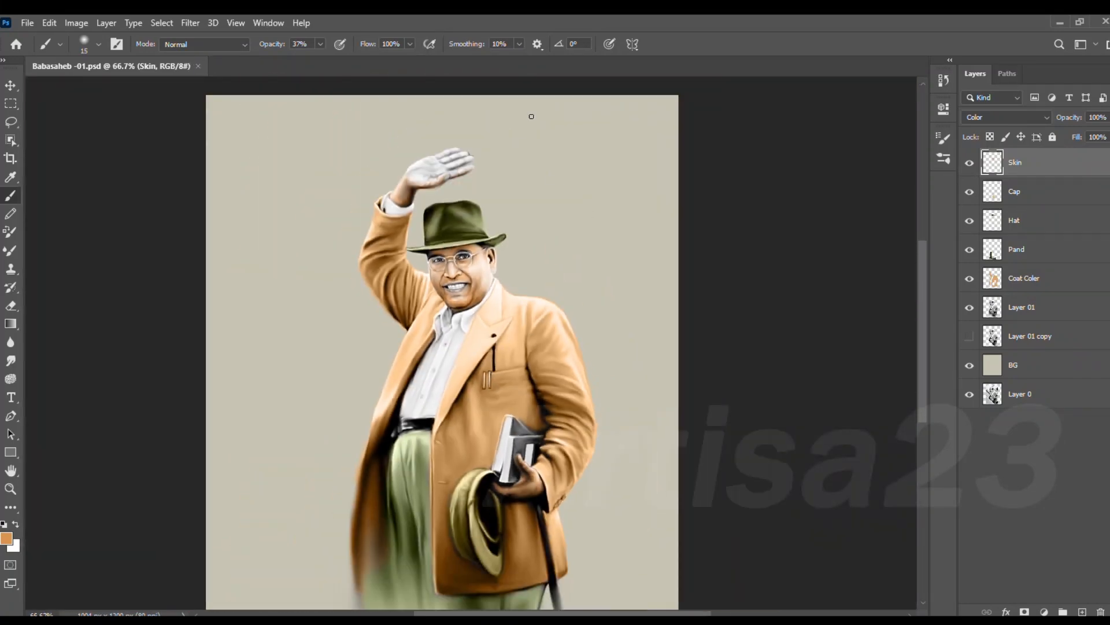
Step: Reselect the figure's outline, smudge the Skin layer's colour at 52% strength with a size 45 brush, and save the document
key("i")
key("b")
key("ctrl+plus")
left_click_drag(363, 177, 443, 269)
key("ctrl+plus")
key("ctrl+shift+d")
key("r")
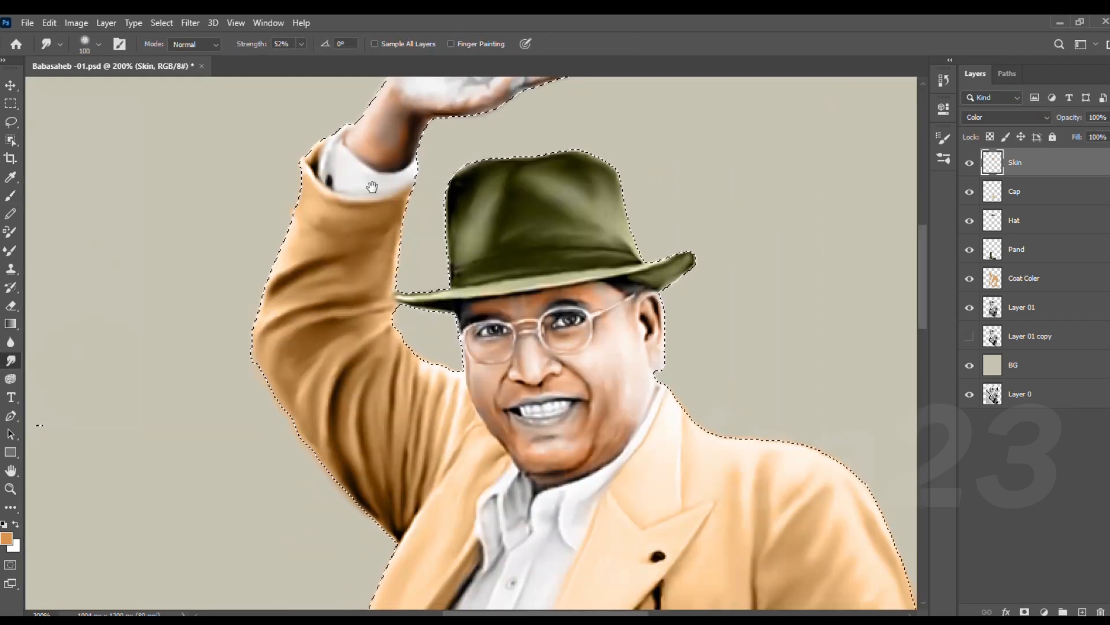
left_click_drag(524, 79, 459, 272)
key("bracketleft")
key("bracketleft")
key("bracketleft")
key("bracketleft")
key("bracketleft")
scroll(370, 347, "down", 2)
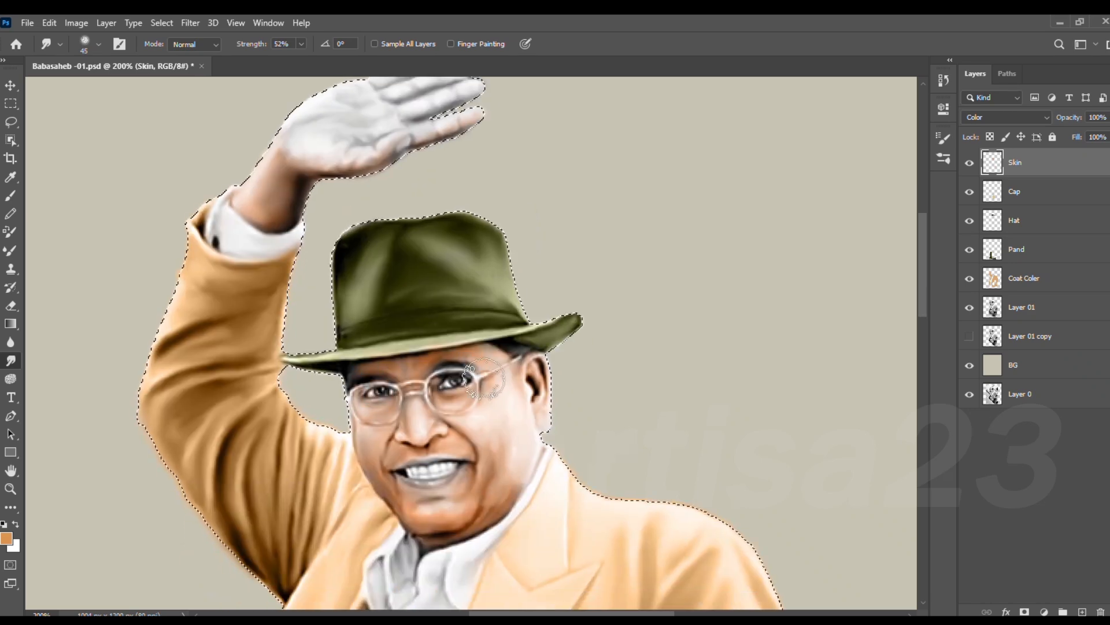
scroll(442, 497, "down", 10)
key("ctrl+minus")
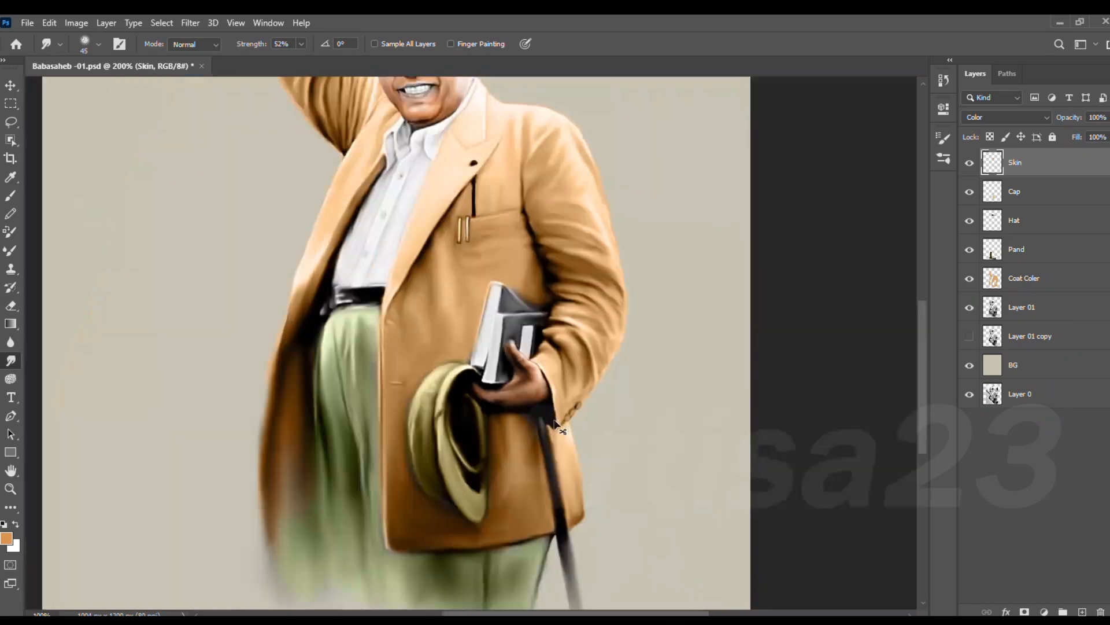
key("ctrl+minus")
key("ctrl+minus")
key("ctrl+s")
Step: Paint the palm and fingers of the raised hand pink, then add a warmer salmon pink over them
key("ctrl+plus")
key("ctrl+plus")
key("ctrl+plus")
left_click_drag(515, 101, 487, 381)
key("i")
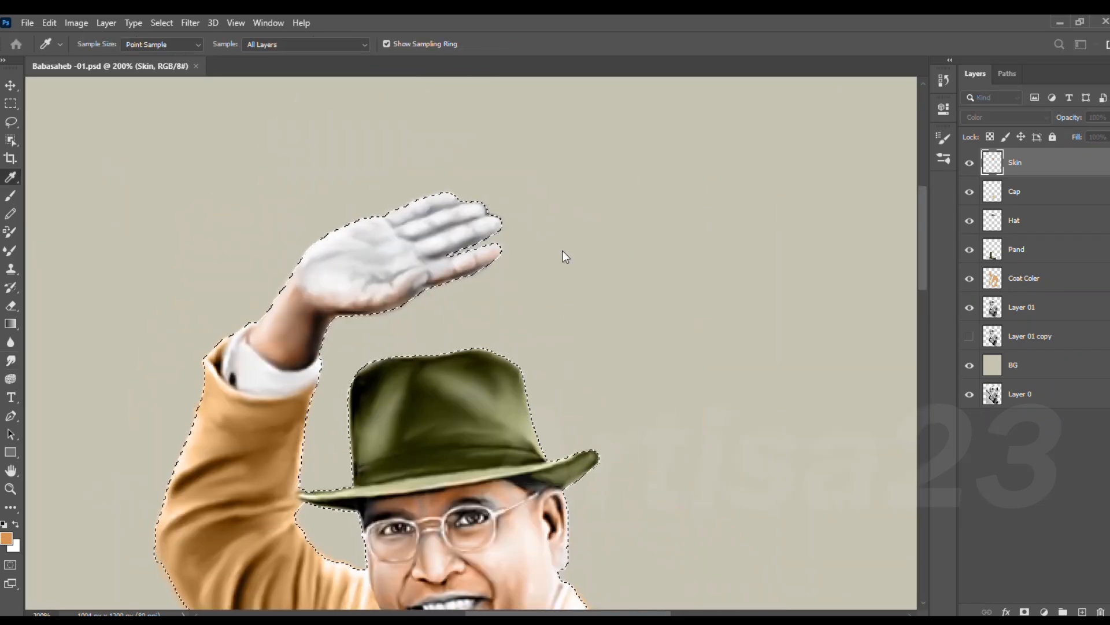
left_click(659, 147)
key("b")
mouse_move(399, 215)
left_mouse_down()
mouse_move(385, 266)
mouse_move(451, 236)
mouse_move(372, 290)
left_mouse_up()
left_click(7, 538)
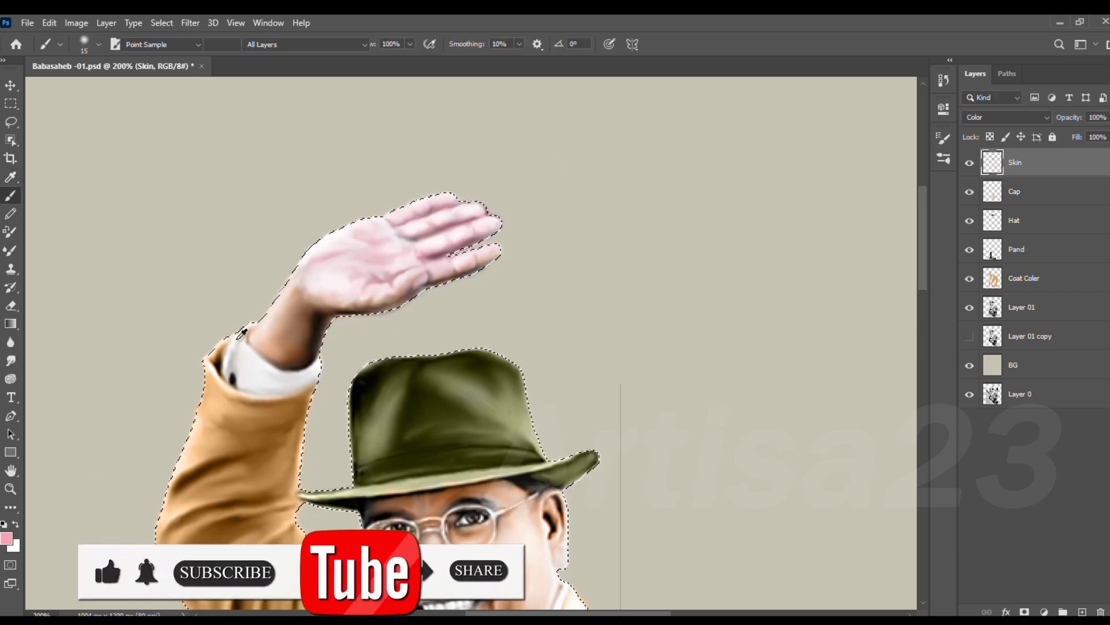
left_click(591, 120)
mouse_move(471, 255)
left_mouse_down()
mouse_move(411, 282)
mouse_move(370, 271)
left_mouse_up()
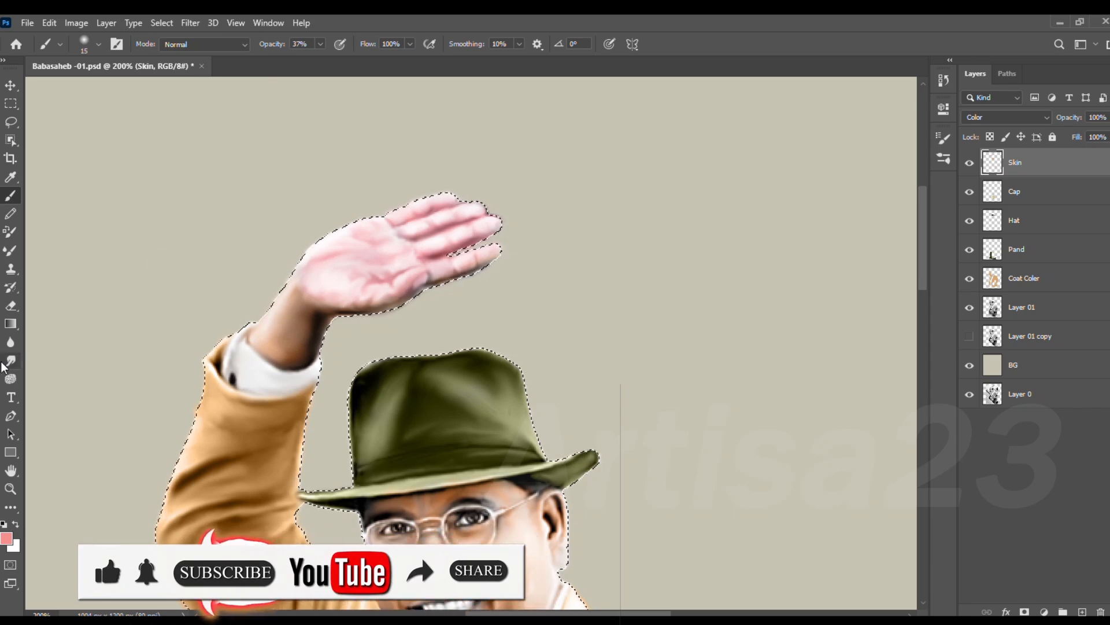
Step: Smudge the pink on the raised hand, tint the ear pink, and save the document
left_click(10, 360)
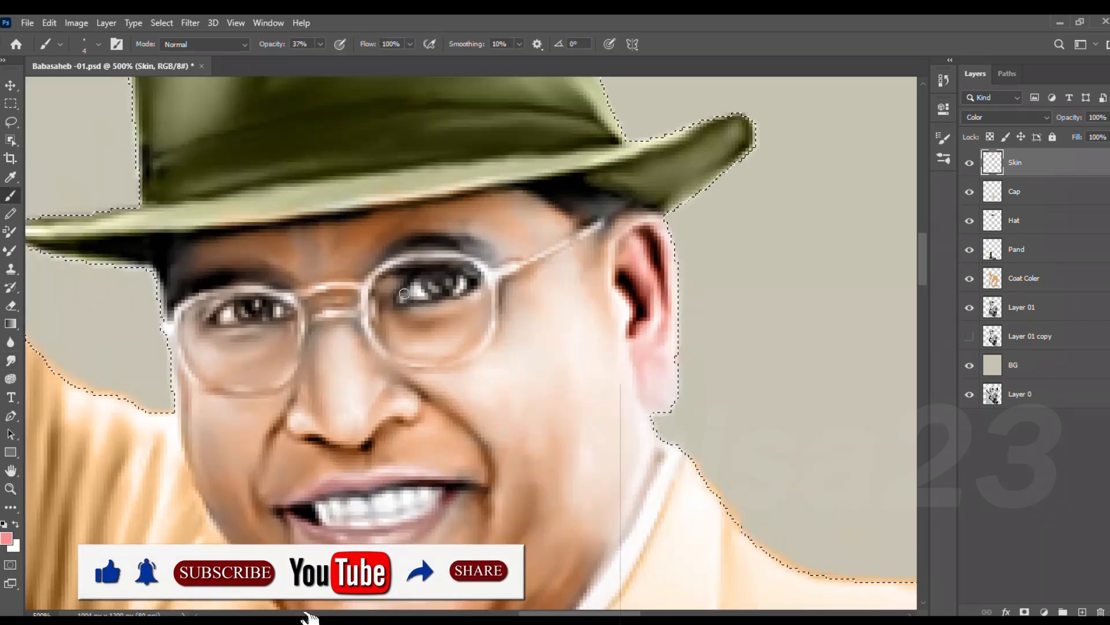
key("ctrl+minus")
key("ctrl+minus")
key("ctrl+minus")
key("ctrl+minus")
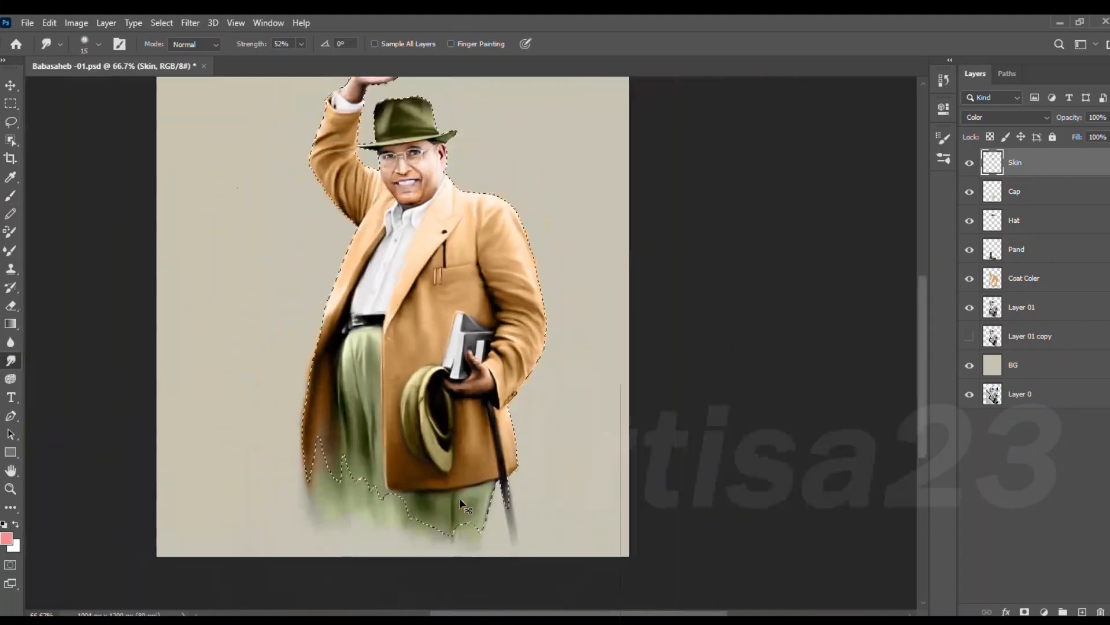
scroll(523, 267, "down", 1)
scroll(481, 181, "up", 3)
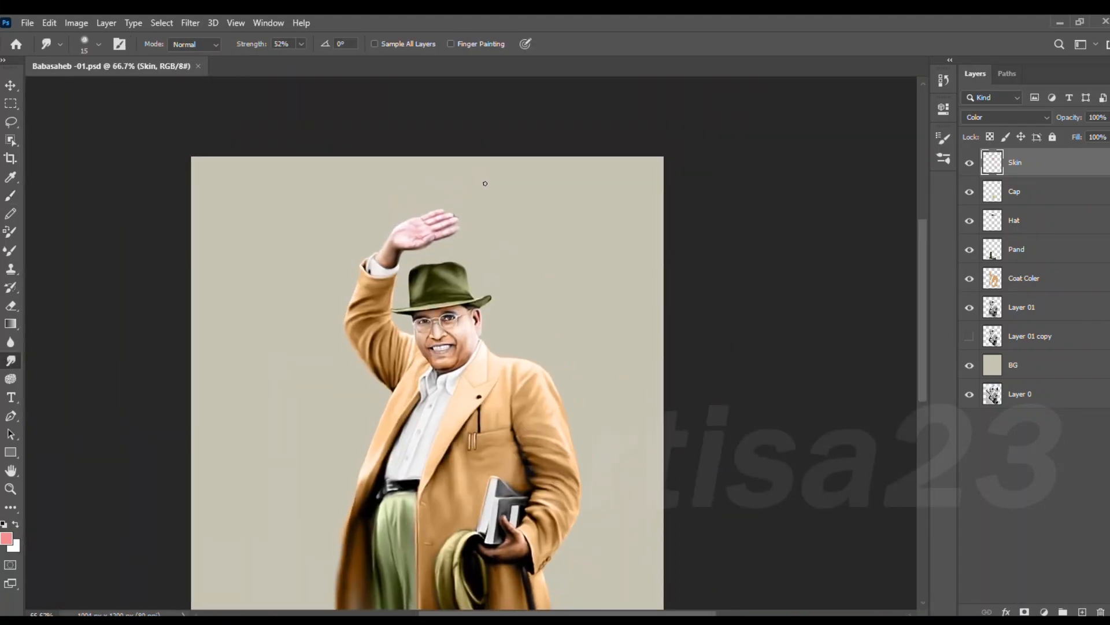
key("ctrl+minus")
key("ctrl+minus")
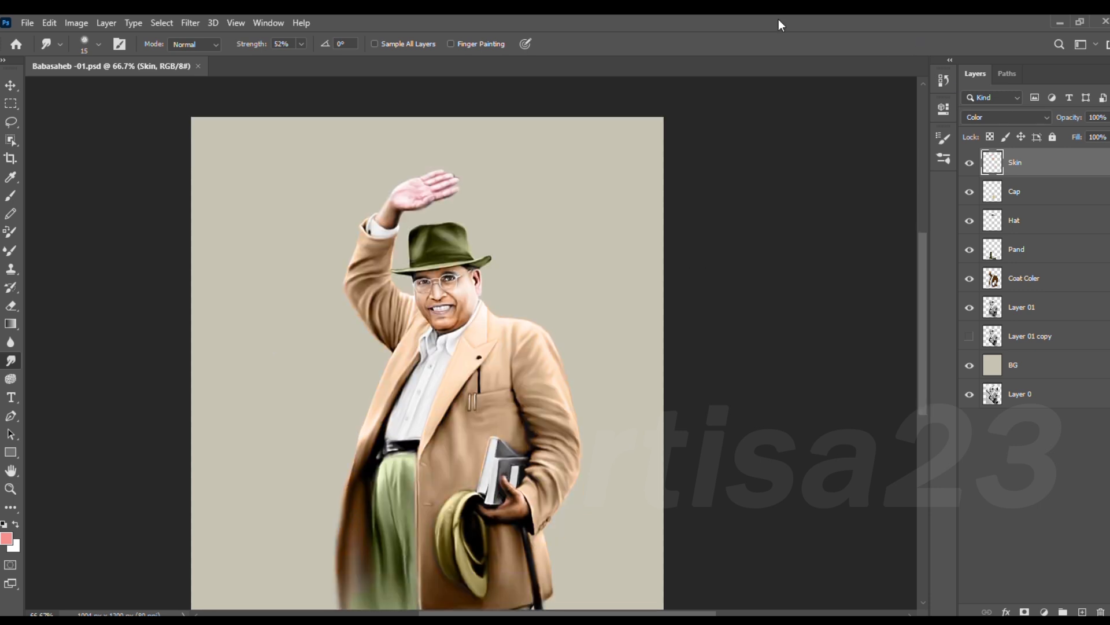
Step: Recolour the Hat layer from green to brown with Hue/Saturation
scroll(587, 221, "up", 1)
left_click(1018, 192)
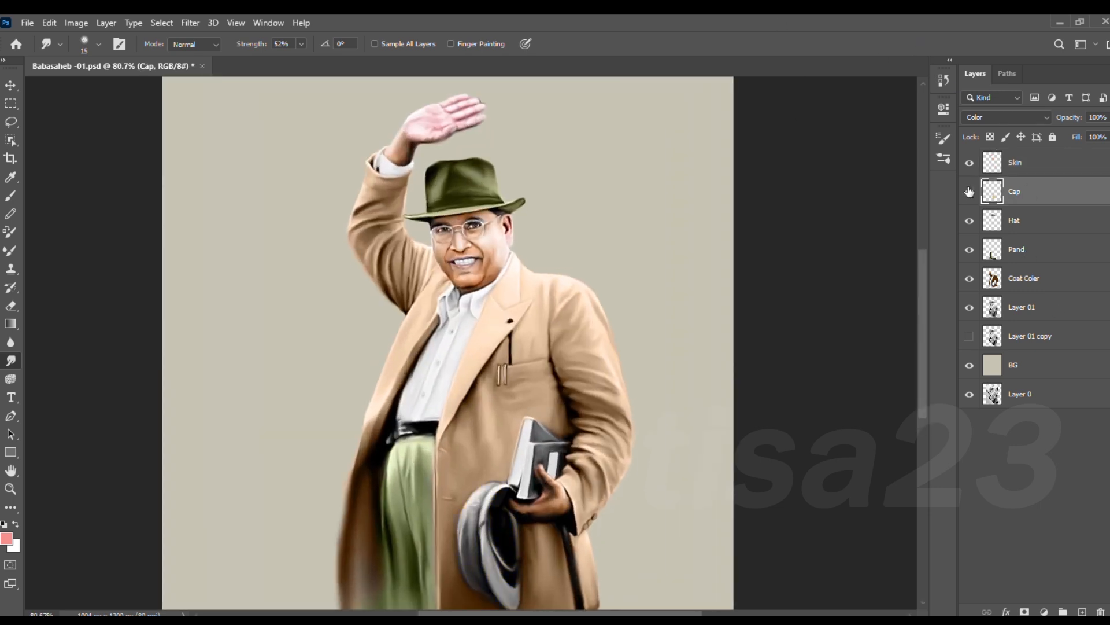
left_click(1022, 220)
key("i")
left_click(877, 168)
Step: Shift the Pand layer's hue with Hue/Saturation so the green trousers turn olive beige
left_click(77, 25)
key("ctrl+u")
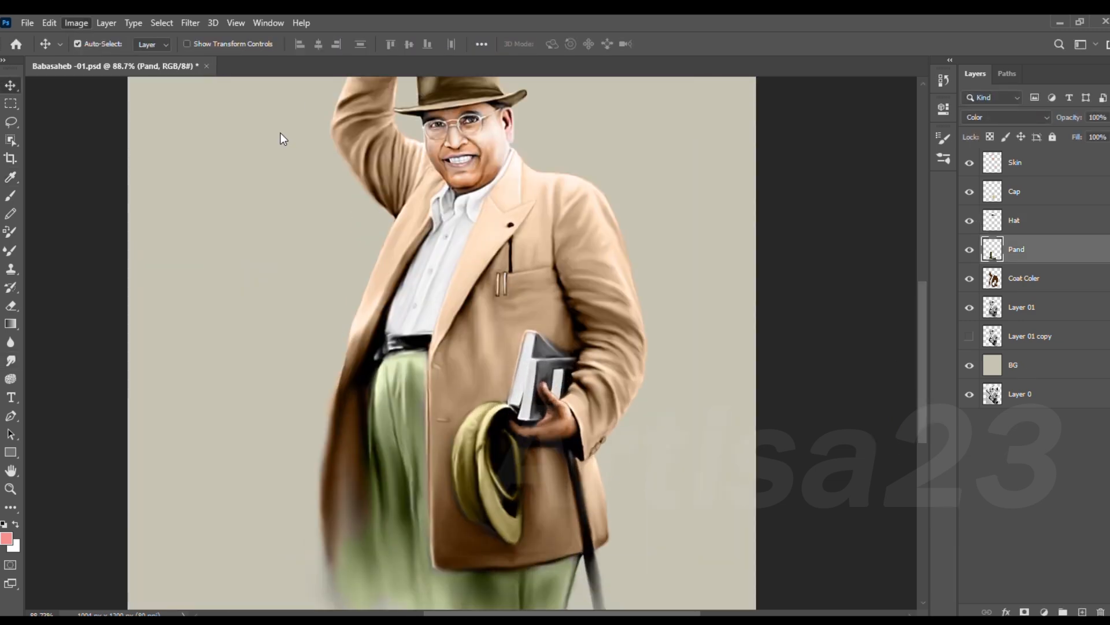
left_click(280, 134)
left_click_drag(740, 219, 728, 219)
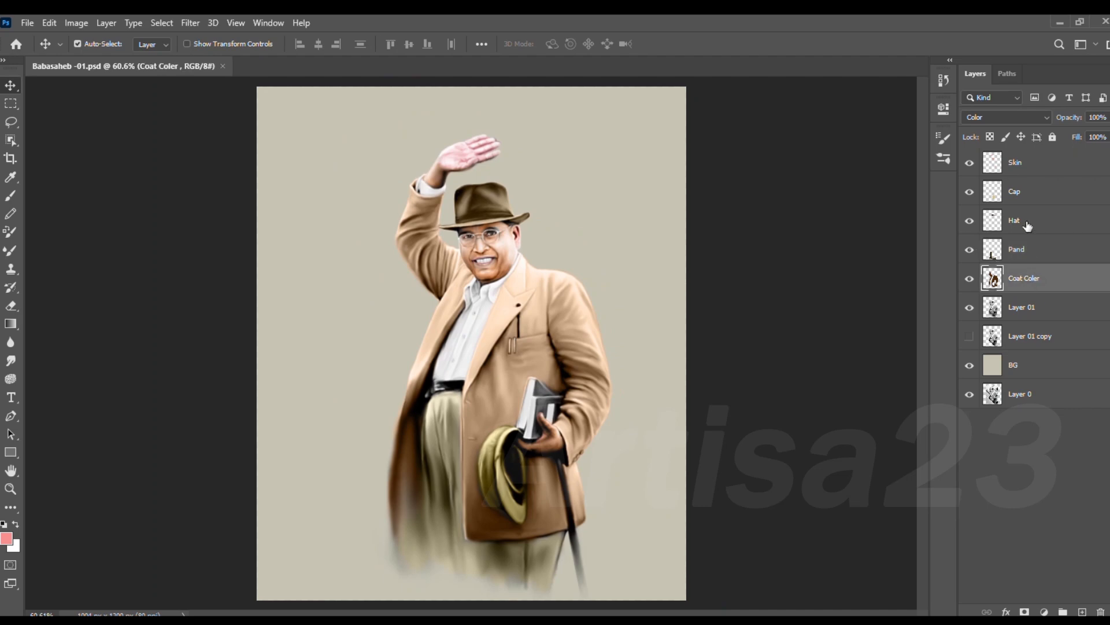
Step: Shift the Cap layer's hue with Hue/Saturation to turn the hand-held hat tan brown
left_click(1026, 222)
left_click(992, 193)
left_click(77, 24)
left_click(273, 132)
left_click_drag(741, 222, 710, 223)
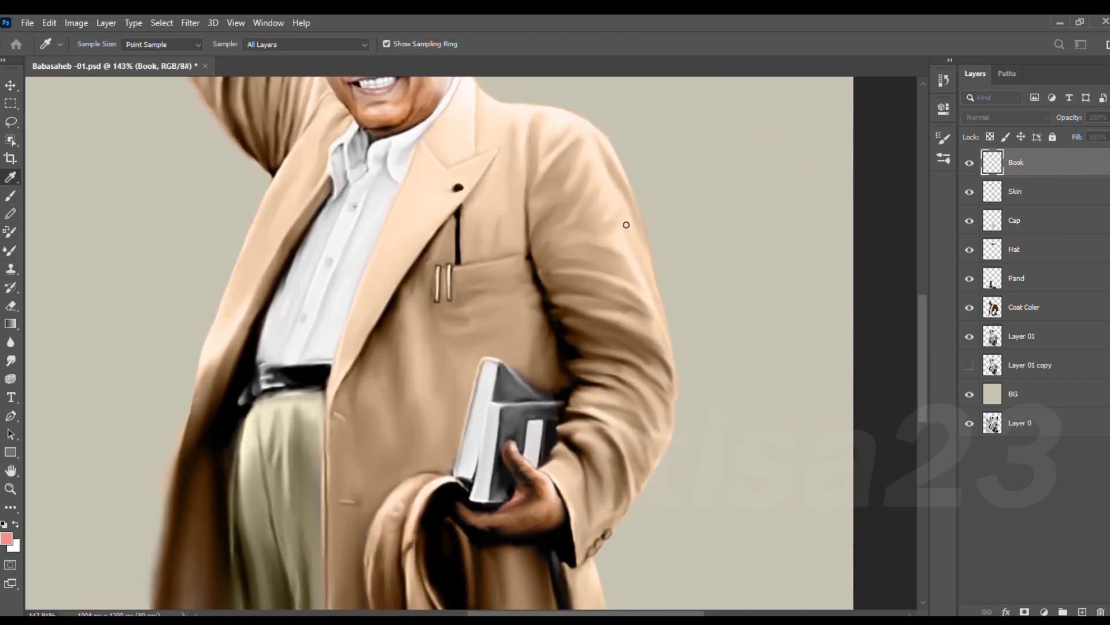
Step: Set the Book layer to Color and paint the covers of the held books reddish brown with a size 10 brush
left_click(627, 224)
key("b")
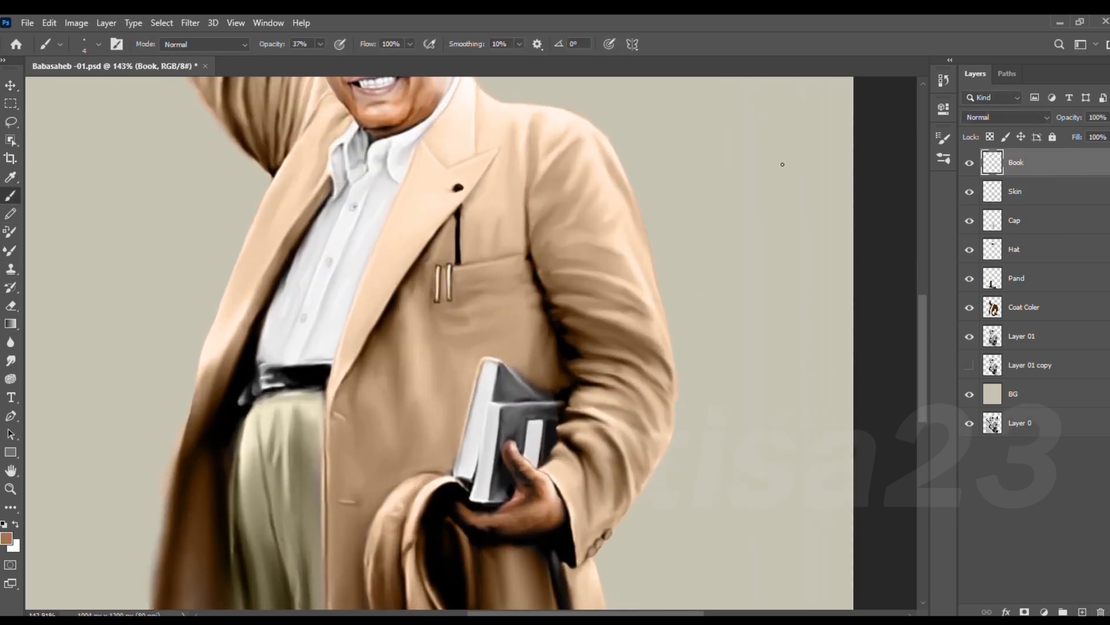
scroll(501, 419, "up", 3)
key("bracketright")
key("bracketright")
key("bracketright")
key("bracketright")
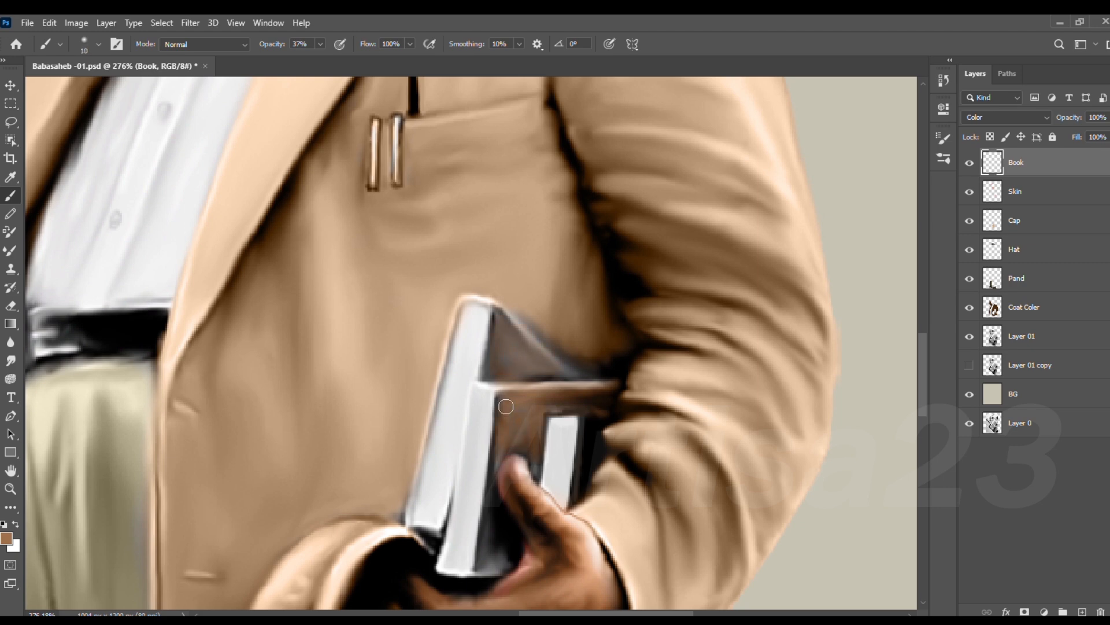
scroll(490, 555, "down", 3)
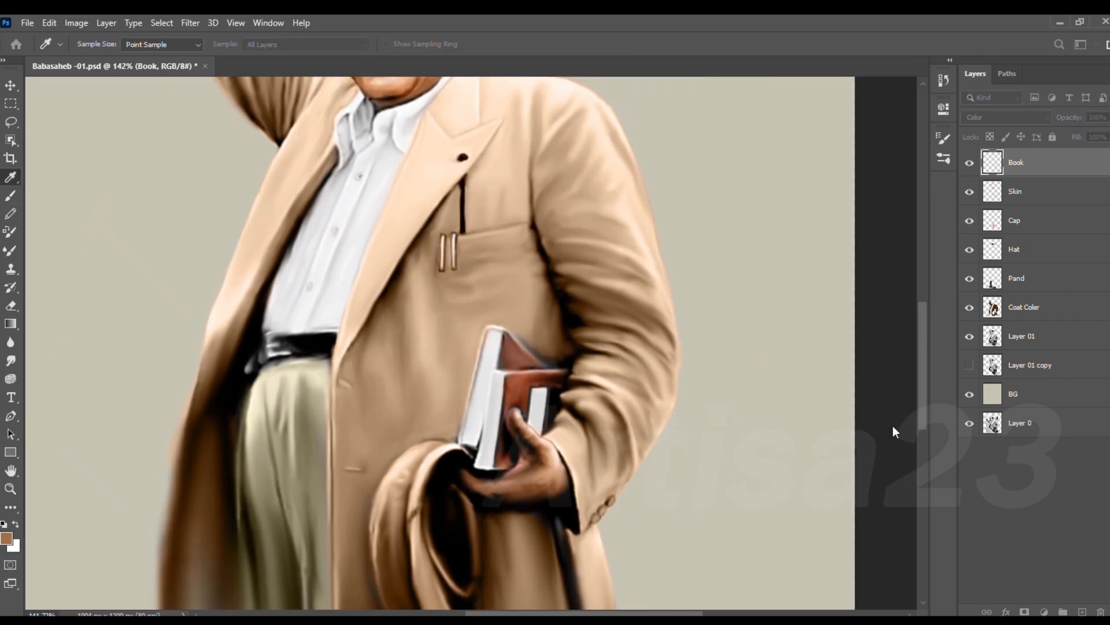
Step: Paint the lower cover areas beside the thumb with the sampled book red, and save the document
scroll(550, 364, "up", 3)
scroll(523, 327, "down", 2)
scroll(513, 351, "up", 1)
scroll(515, 315, "down", 2)
scroll(503, 341, "up", 2)
left_click(477, 359, "alt")
scroll(451, 422, "down", 1)
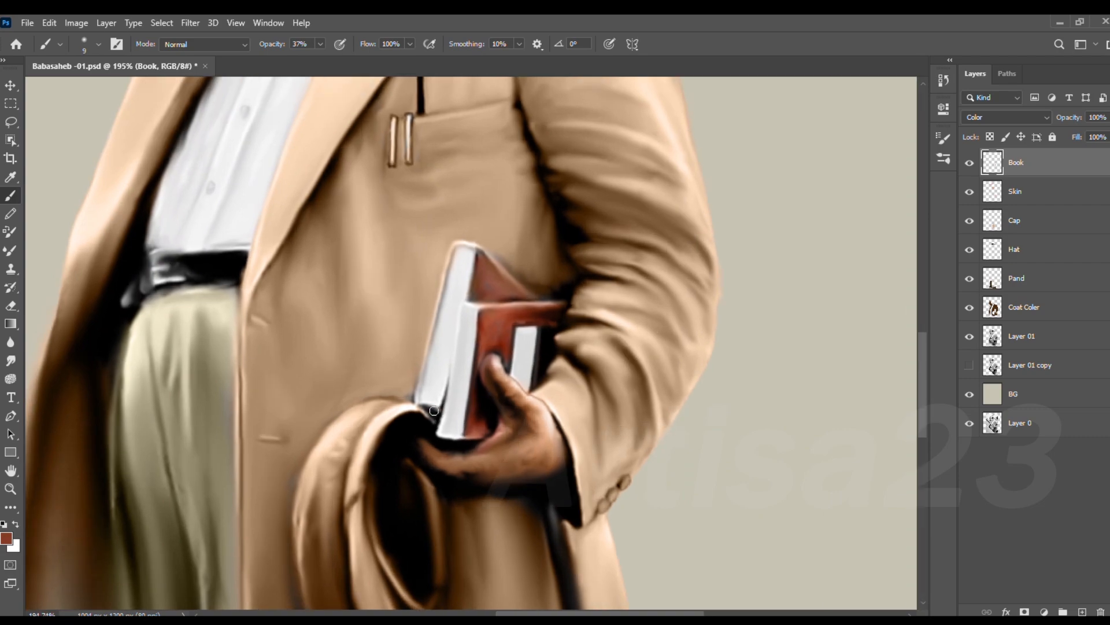
scroll(437, 404, "down", 1)
left_click(422, 347, "alt")
scroll(492, 416, "down", 4)
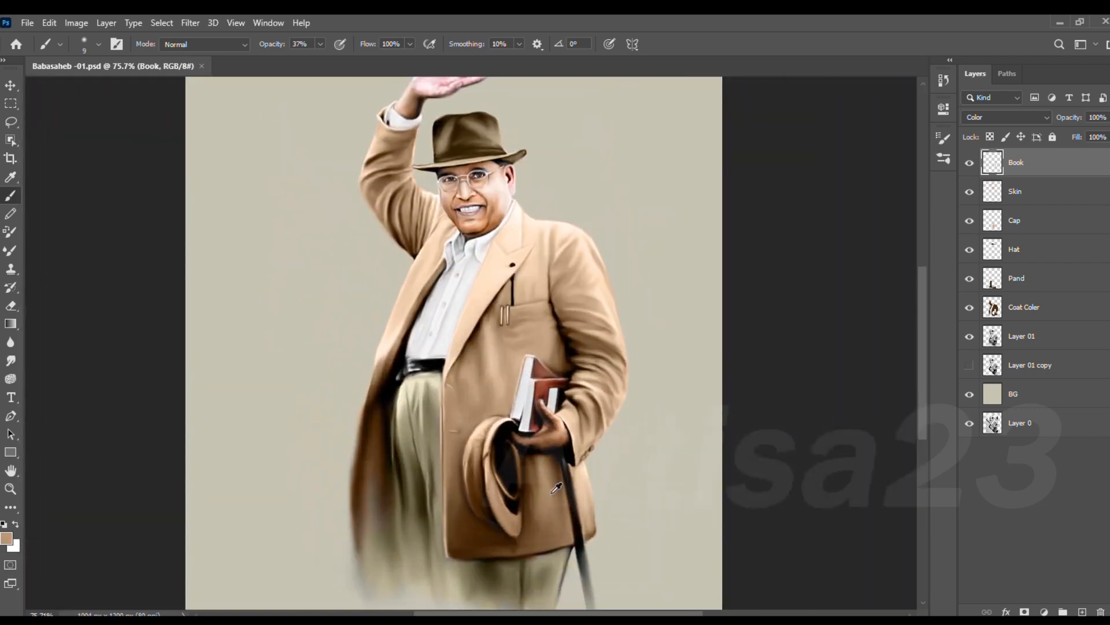
Step: Reselect the figure's outline and smudge the raised palm's pink into the wrist on the Skin layer with a size 35 brush
scroll(450, 370, "up", 3)
scroll(454, 439, "down", 3)
scroll(497, 122, "up", 7)
key("r")
key("bracketright")
key("bracketright")
left_click_drag(330, 216, 341, 193)
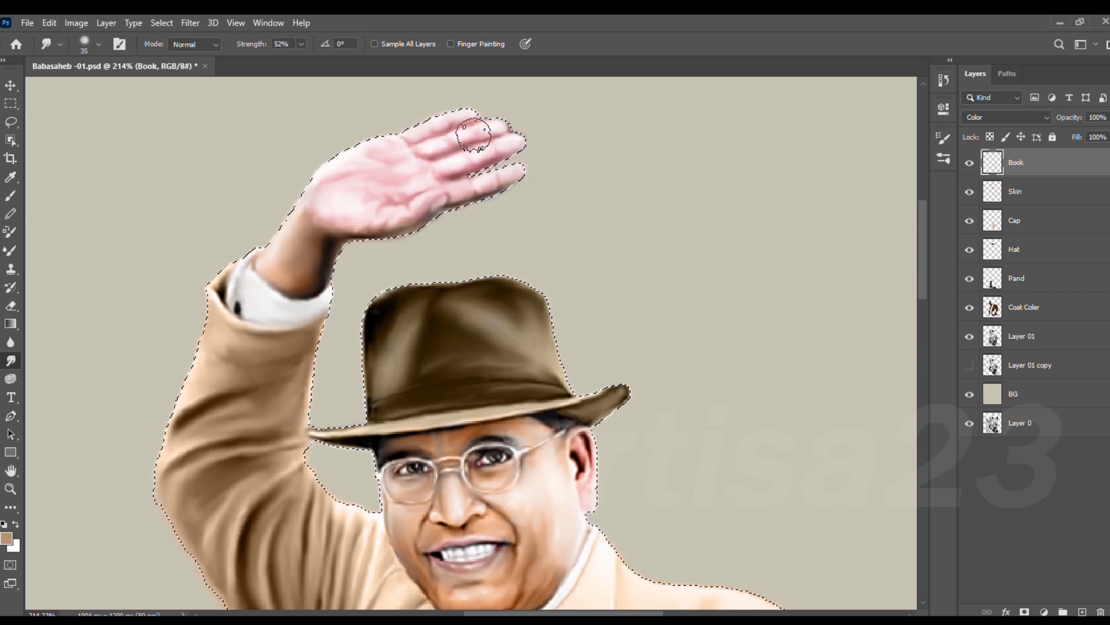
scroll(405, 217, "down", 7)
left_click(1021, 314)
left_click(1018, 191)
scroll(462, 214, "up", 3)
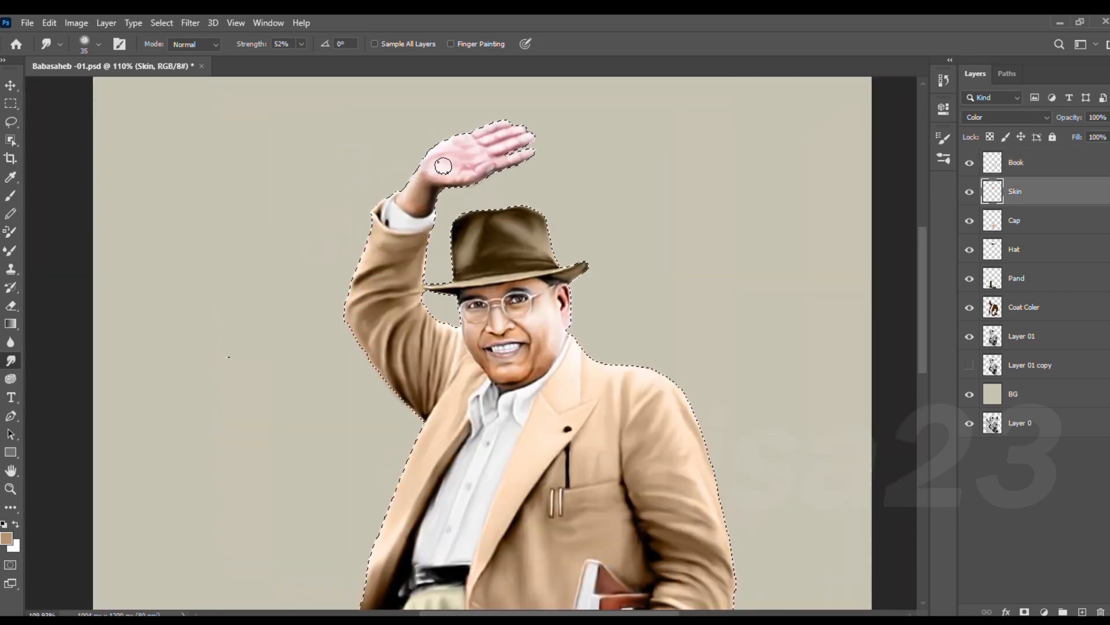
scroll(503, 178, "up", 3)
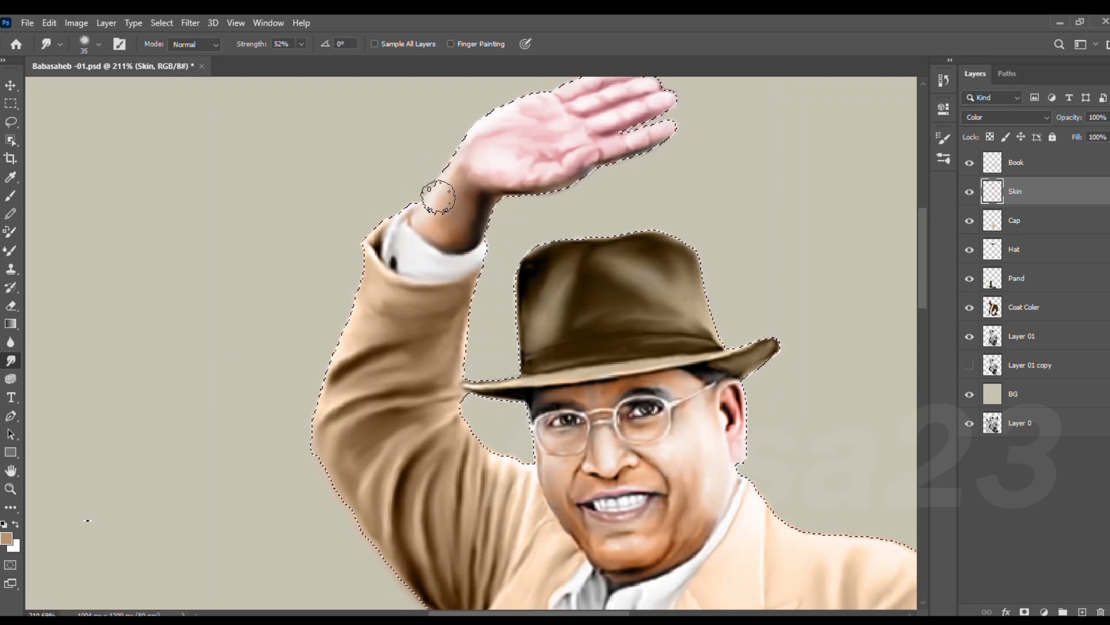
Step: Adjust the Skin layer's colour towards a redder tone and save the document
scroll(456, 212, "down", 6)
scroll(463, 232, "up", 1)
left_click(970, 192)
key("i")
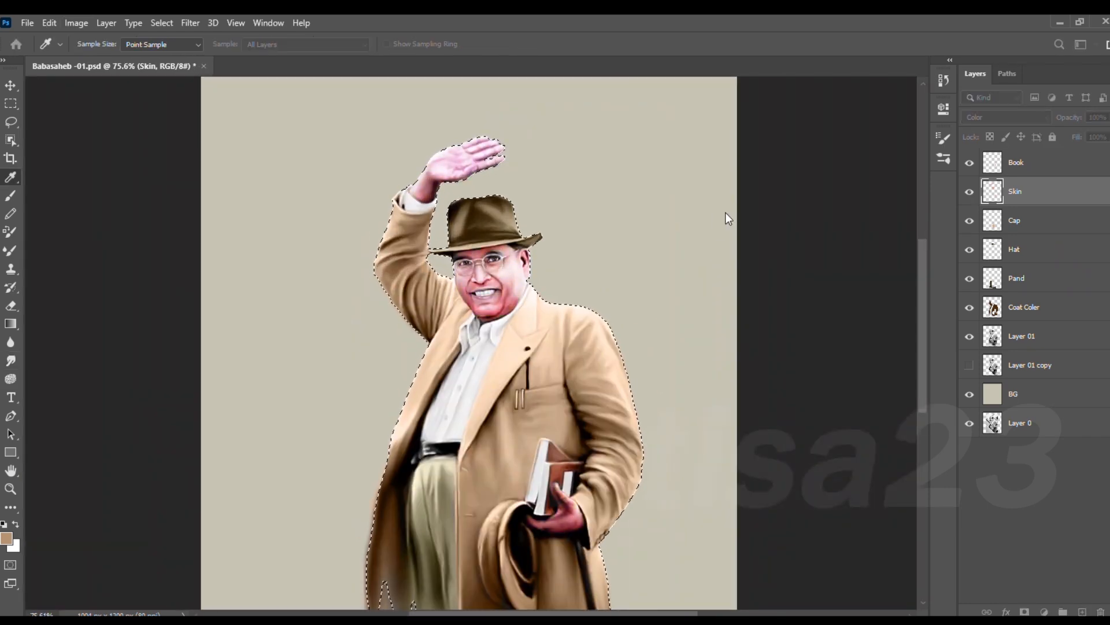
key("Return")
left_click(76, 23)
left_click(269, 83)
scroll(491, 232, "down", 3)
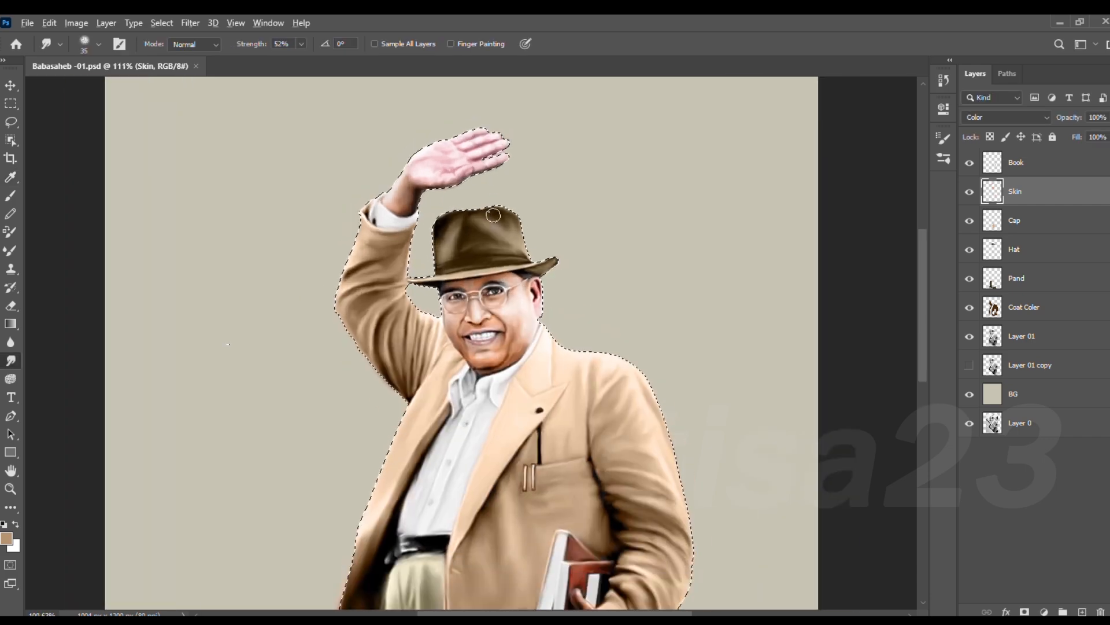
Step: Tint the face, raised wrist and book-holding hand red on the Color 01 layer in Color mode at 25% brush opacity
key("ctrl+0")
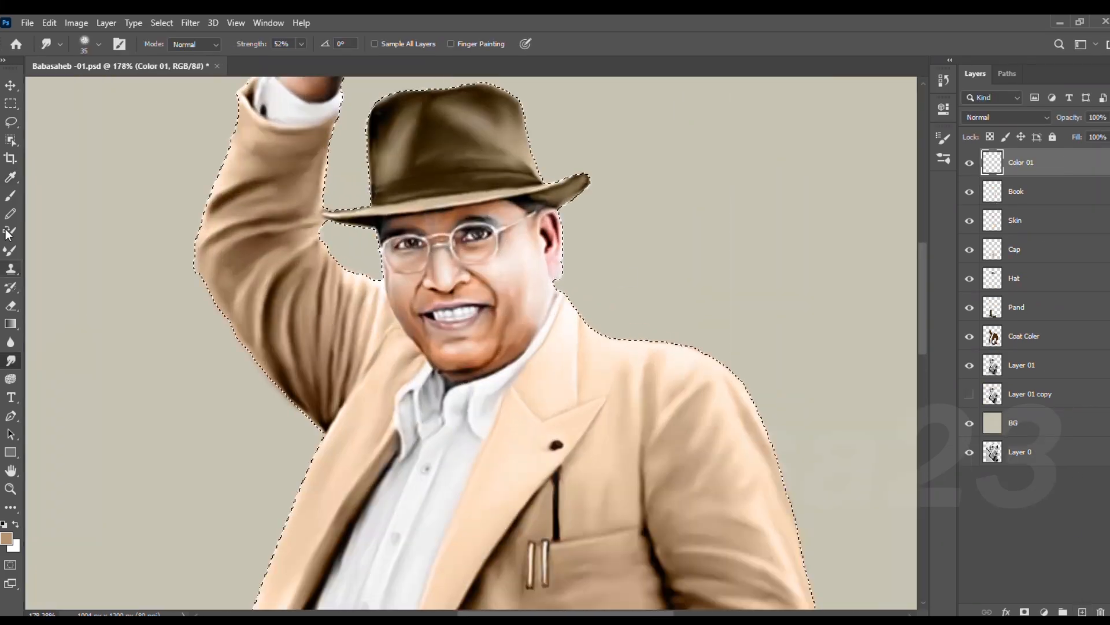
key("i")
key("b")
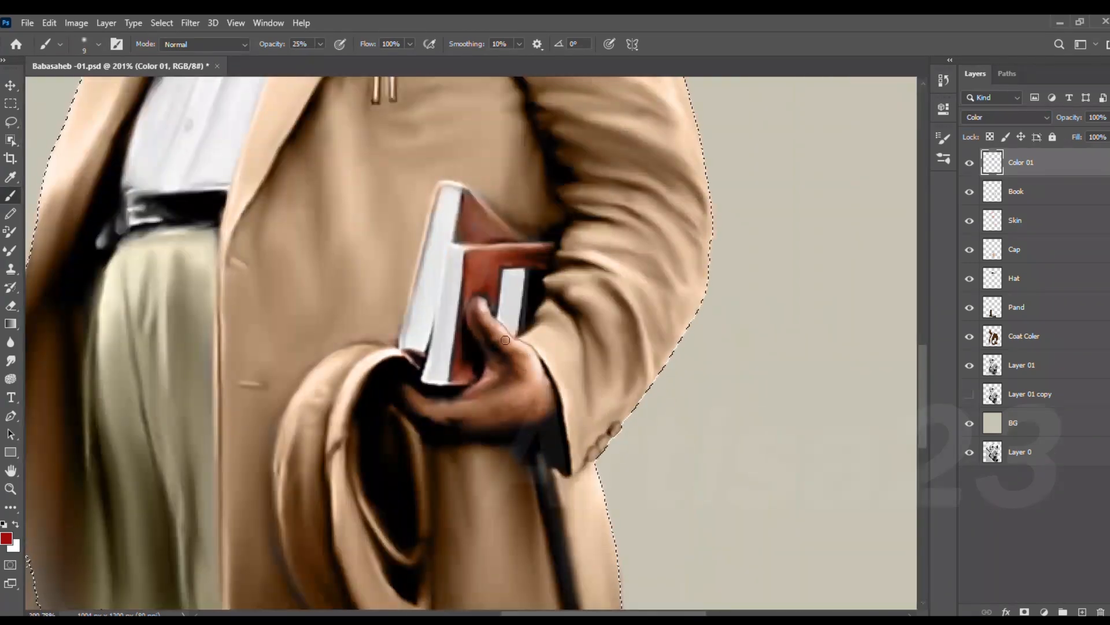
scroll(477, 407, "down", 5)
scroll(382, 101, "up", 5)
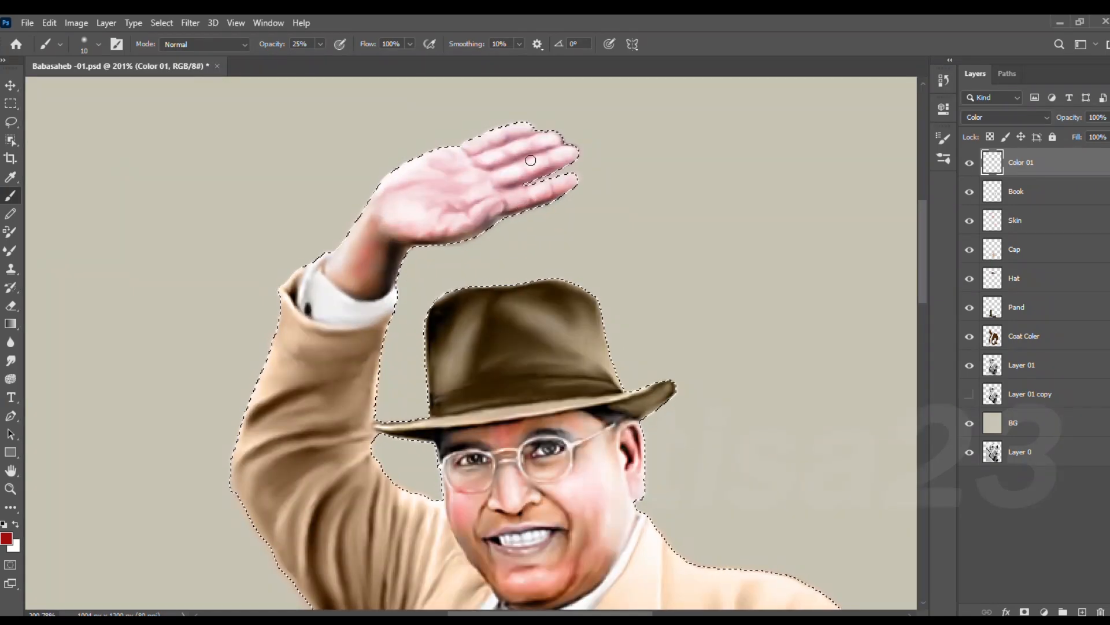
scroll(344, 266, "down", 5)
scroll(443, 347, "up", 5)
Step: Smudge the red tint around the nose and cheek at 52% strength
left_click(10, 360)
scroll(444, 359, "up", 2)
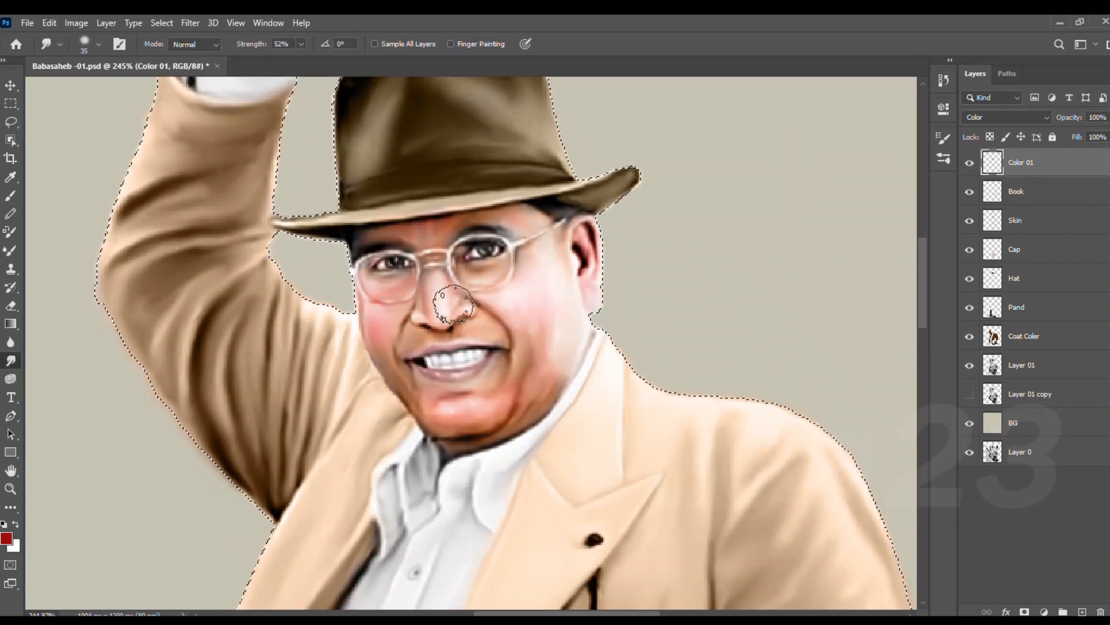
left_click(437, 267, "ctrl")
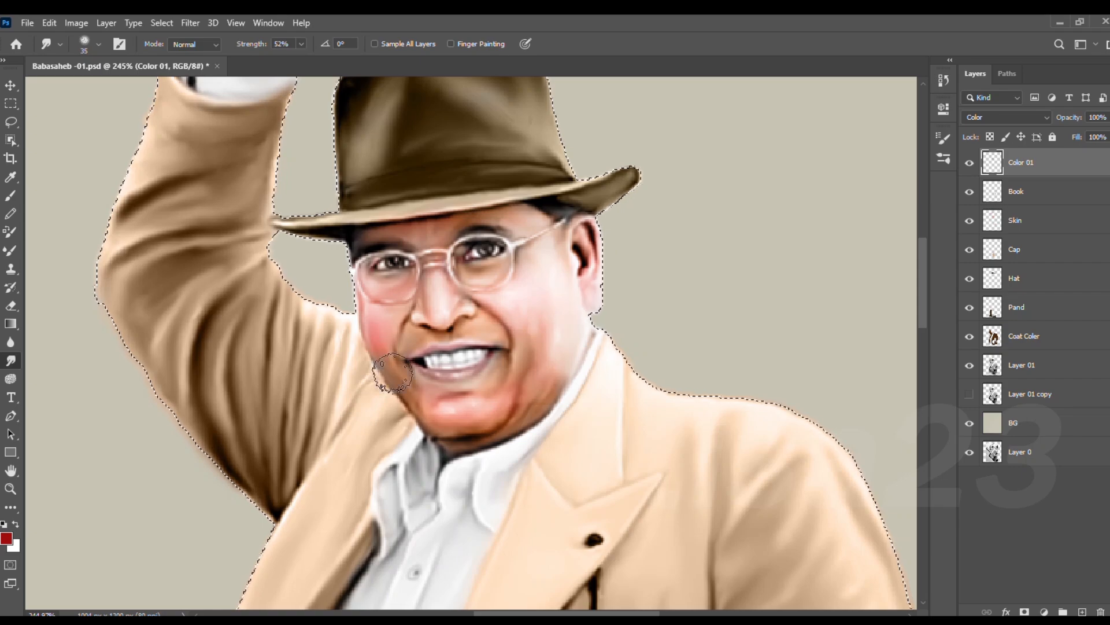
Step: Sample a light peach pink from the face, retouch the facial tint with it, and smudge the result
key("b")
left_click(563, 273, "alt")
scroll(556, 358, "down", 3)
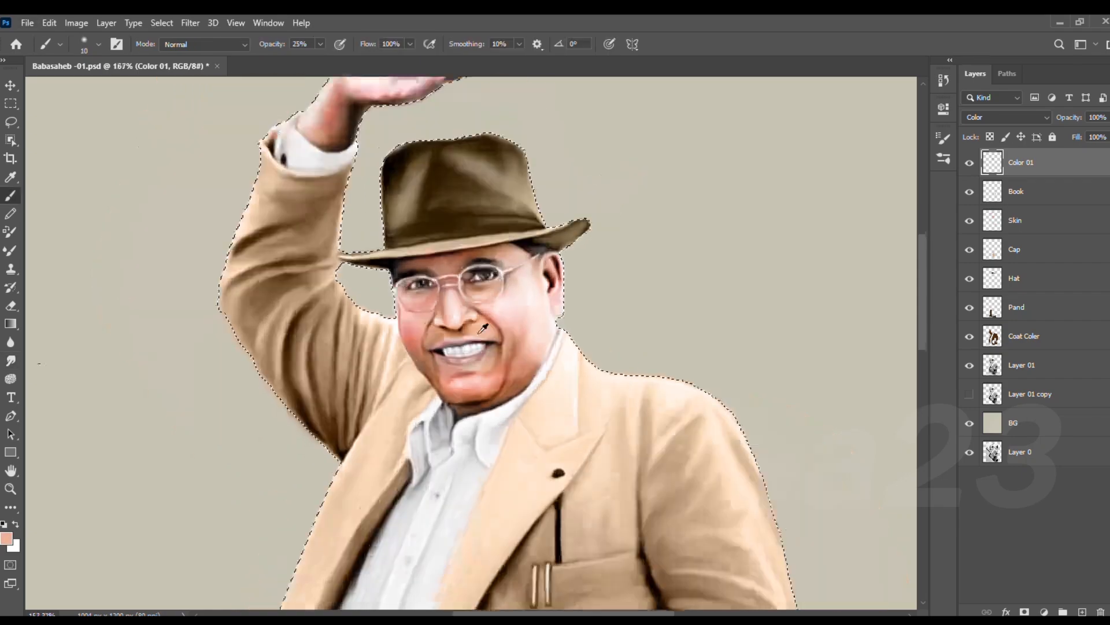
key("r")
scroll(551, 260, "down", 2)
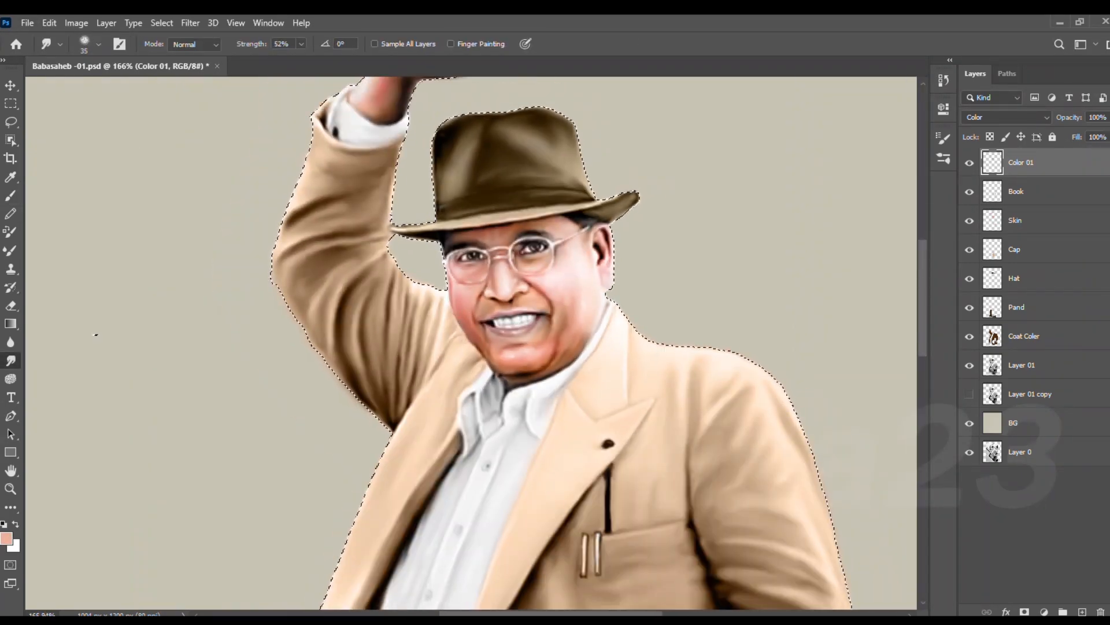
Step: Sample a salmon tone from the face and continue tinting the skin on the Color 01 layer
scroll(507, 298, "up", 5)
key("b")
left_click(497, 277, "alt")
scroll(576, 243, "down", 10)
scroll(615, 341, "up", 6)
scroll(592, 287, "down", 8)
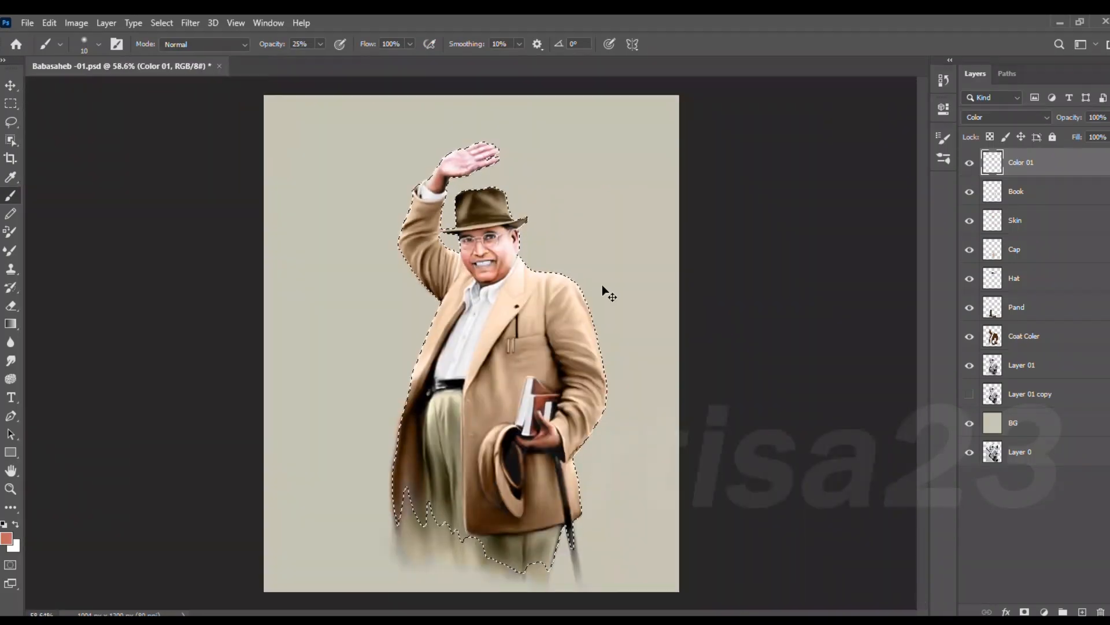
scroll(593, 286, "up", 7)
scroll(494, 254, "down", 6)
scroll(480, 258, "up", 2)
scroll(481, 258, "down", 2)
Step: Add a new layer above Color 01 and name it Lips
key("ctrl+shift+alt+n")
scroll(515, 252, "up", 8)
double_click(1021, 162)
type("Lips")
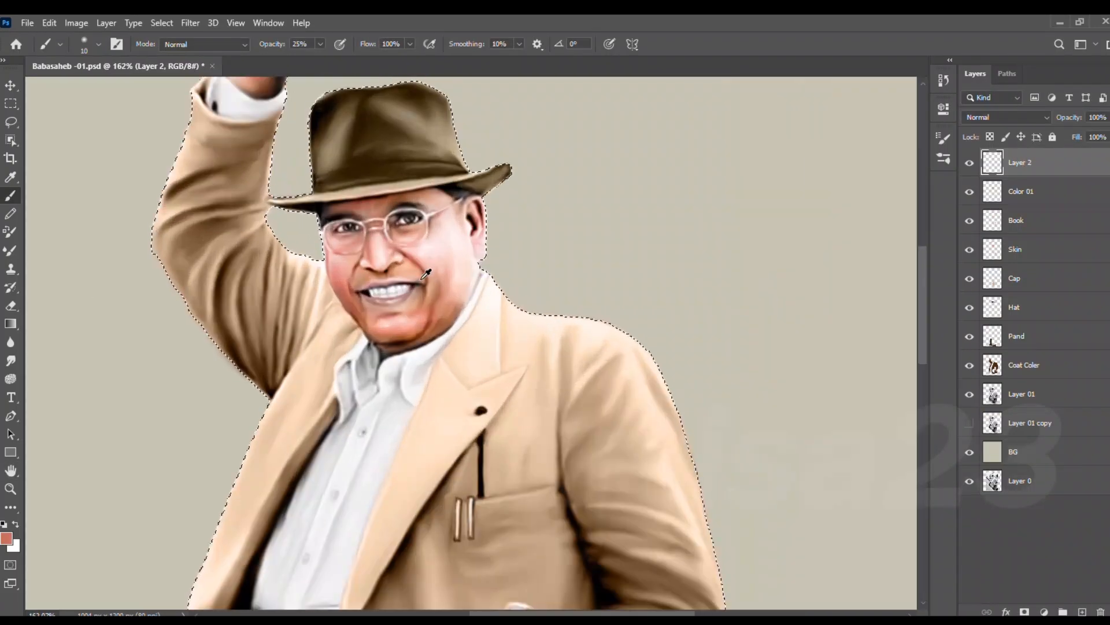
key("Return")
Step: Paint the upper and lower lips dark red with a very small brush at 72% opacity
left_click(7, 537)
left_click(689, 145)
scroll(400, 282, "up", 8)
scroll(404, 280, "up", 2)
key("bracketleft")
key("bracketleft")
key("bracketleft")
key("bracketleft")
key("bracketleft")
key("bracketleft")
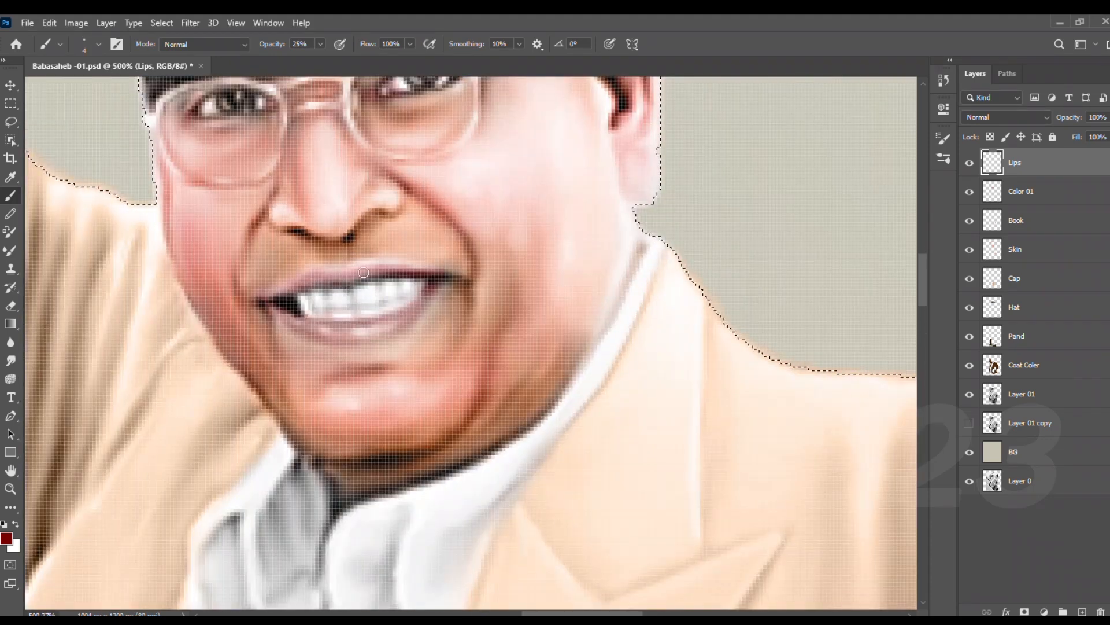
key("bracketleft")
key("bracketleft")
key("7")
key("2")
left_click_drag(442, 269, 367, 266)
mouse_move(272, 311)
left_mouse_down()
mouse_move(390, 324)
mouse_move(347, 335)
mouse_move(280, 313)
mouse_move(376, 331)
left_mouse_up()
key("bracketleft")
left_click_drag(395, 278, 357, 279)
Step: Set the Lips layer's blend mode to Soft Light
scroll(442, 288, "down", 5)
left_click(1001, 116)
left_click(983, 289)
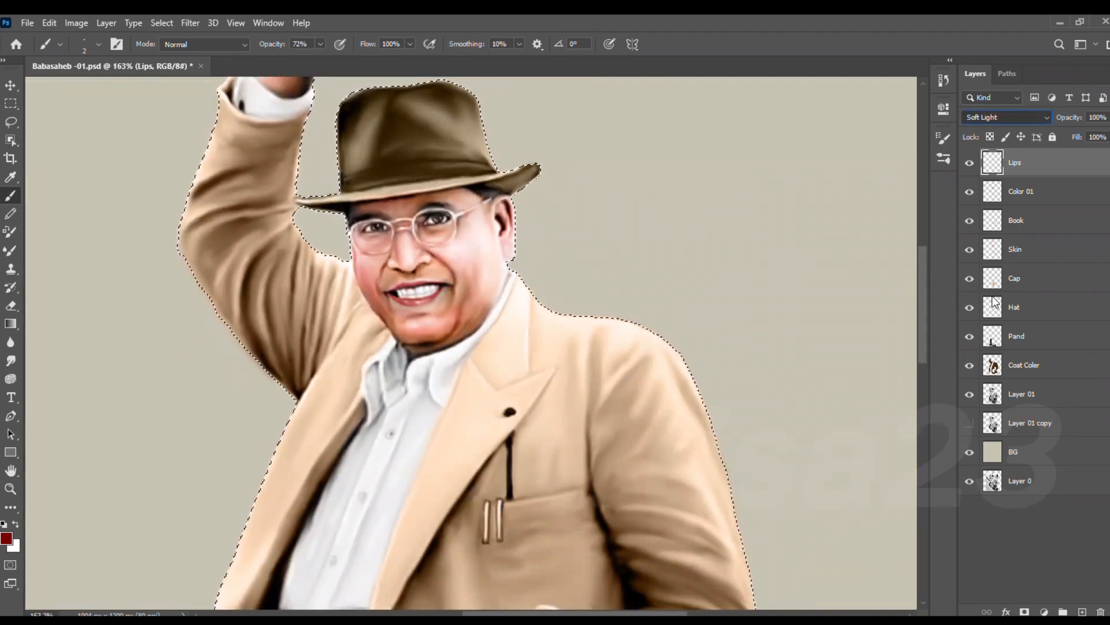
Step: Deselect the outline around the figure and save the document
key("v")
left_click_drag(917, 206, 910, 182)
scroll(420, 299, "down", 5)
key("ctrl+d")
key("ctrl+s")
scroll(420, 299, "up", 8)
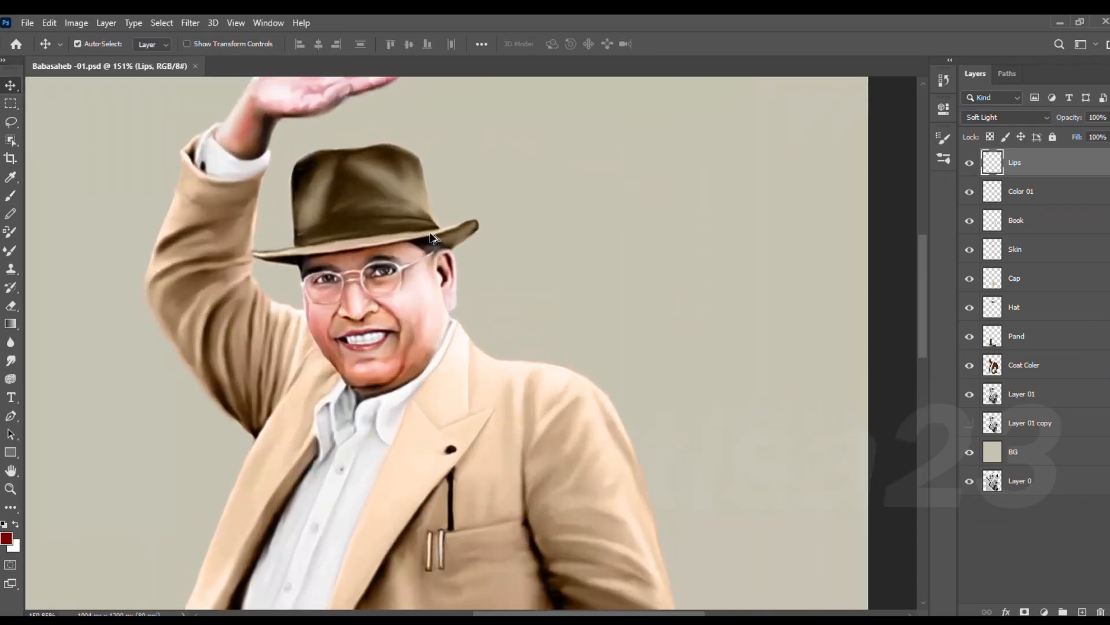
Step: Select the Skin layer and smudge the skin tint around the chin and collar at 52% strength
left_click(352, 256)
scroll(429, 399, "up", 2)
key("r")
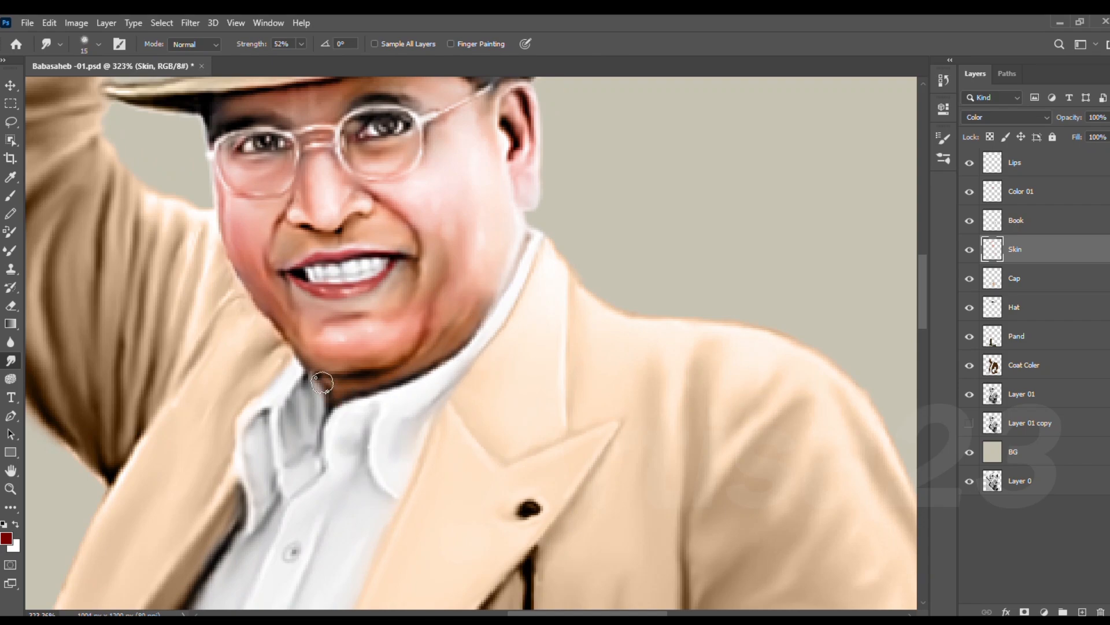
scroll(400, 320, "down", 8)
Step: Add a new layer above Lips and name it Color 02
left_click(1015, 162)
left_click(1082, 612)
double_click(1021, 162)
type("Color 02")
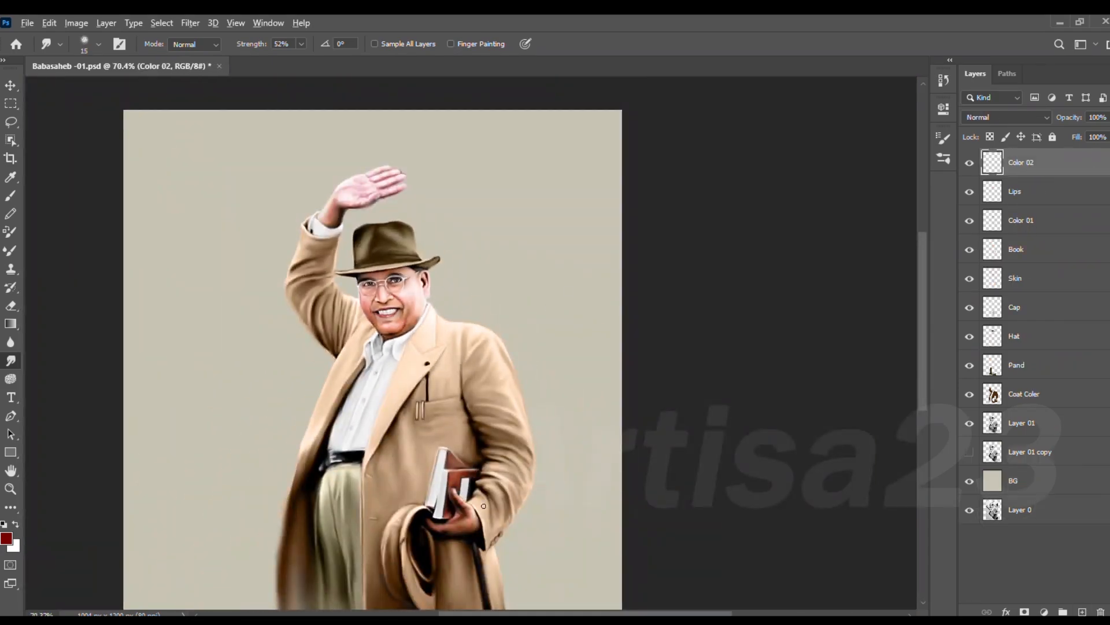
Step: Sample a very pale pink from the face and paint fine highlights on the lower lip at 72% opacity
scroll(420, 341, "up", 10)
key("b")
left_click(340, 274, "alt")
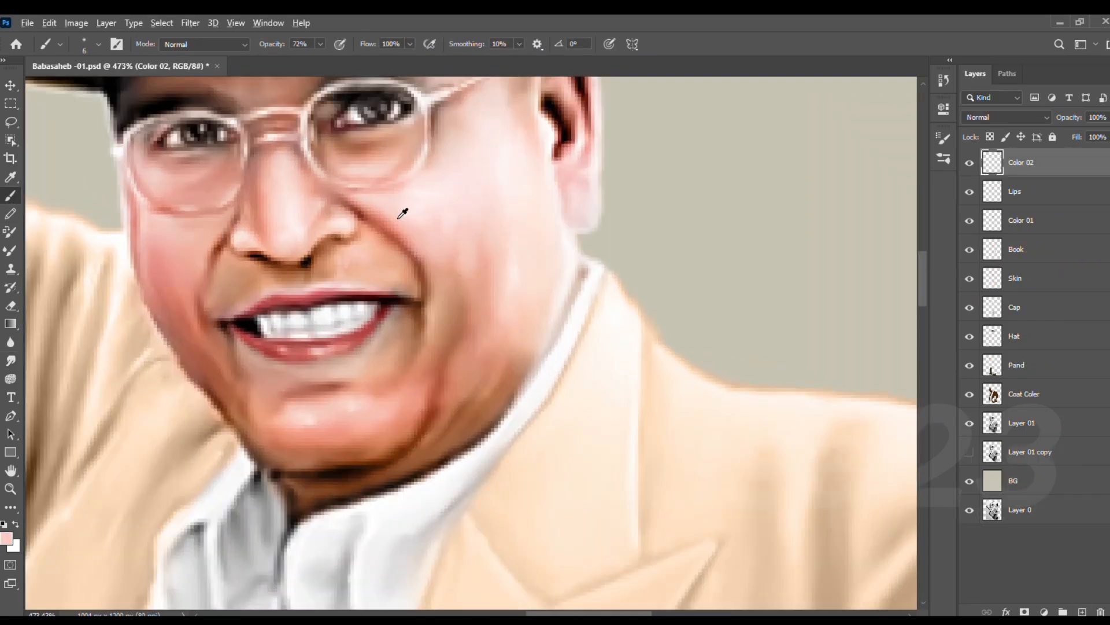
left_click_drag(282, 348, 297, 354)
left_click_drag(317, 273, 331, 311)
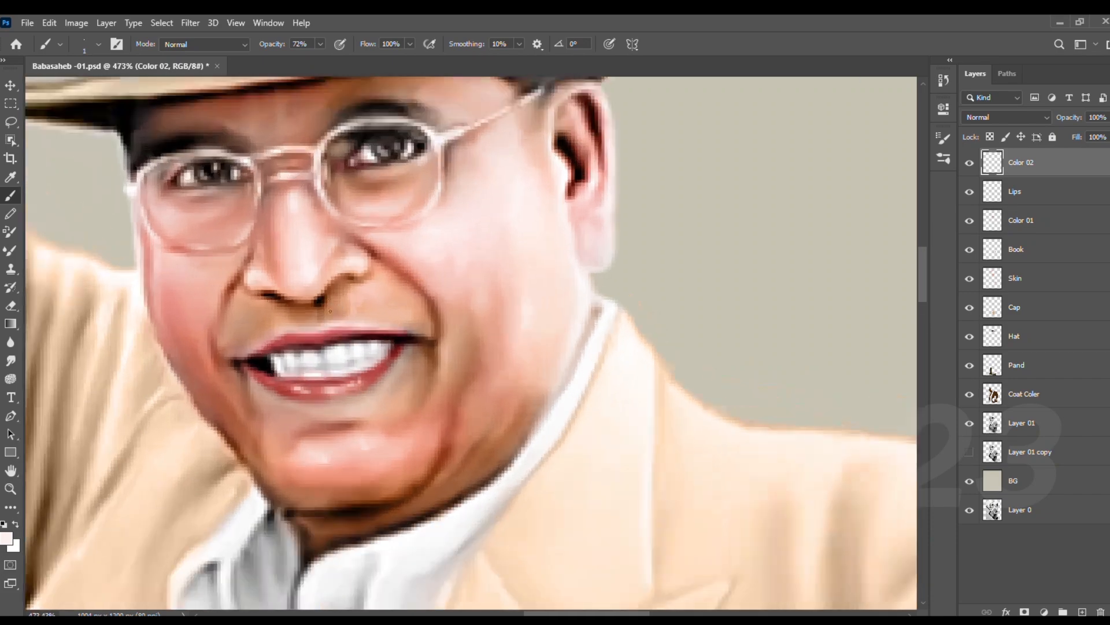
Step: Dab white highlights on the cheek, nose area and chin and blend them with the Smudge tool at 52% strength
key("r")
scroll(415, 235, "down", 3)
scroll(303, 257, "up", 3)
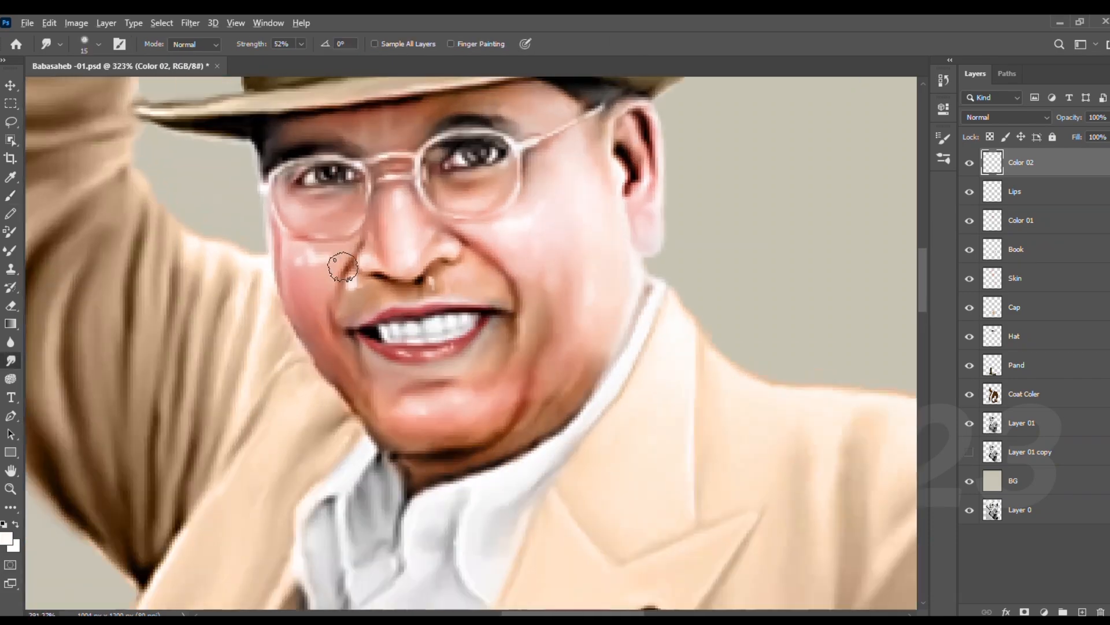
left_click_drag(379, 304, 301, 265)
key("b")
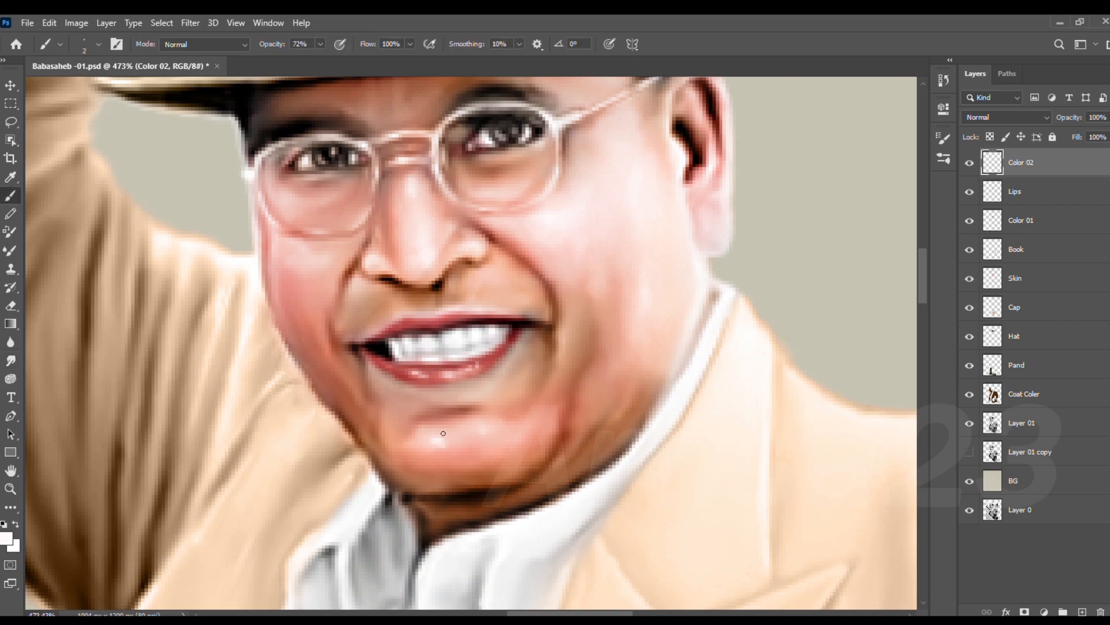
left_click(7, 363)
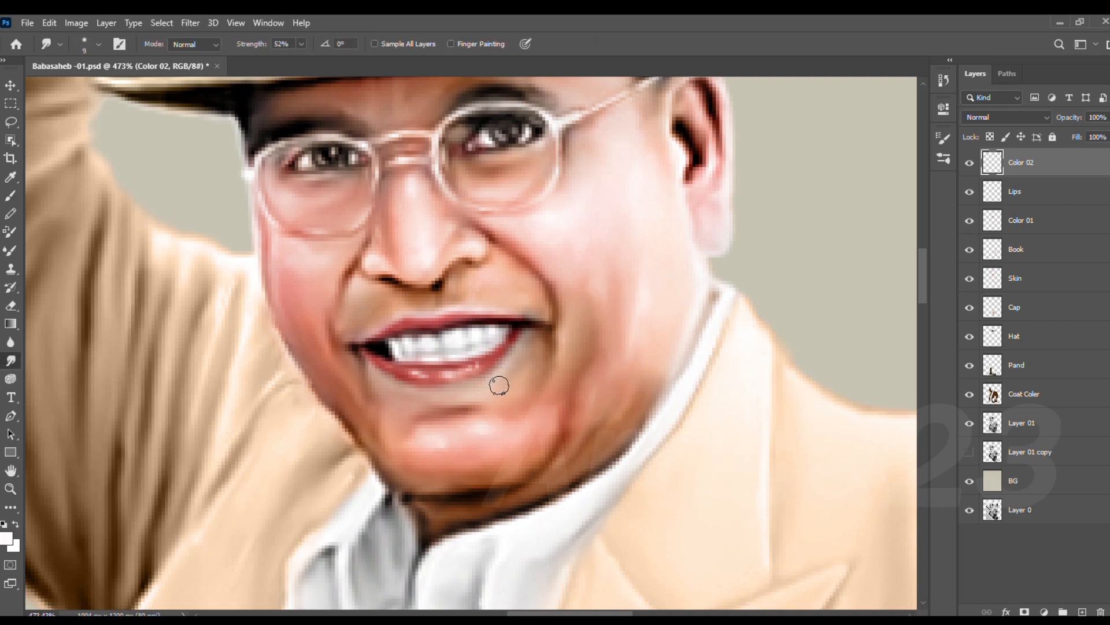
scroll(429, 384, "down", 5)
scroll(616, 272, "up", 2)
scroll(532, 452, "down", 3)
Step: Choose a pale yellow and brush warm tints over the nose, mouth area and cheek edge at 16% opacity
key("i")
key("Return")
scroll(445, 398, "up", 5)
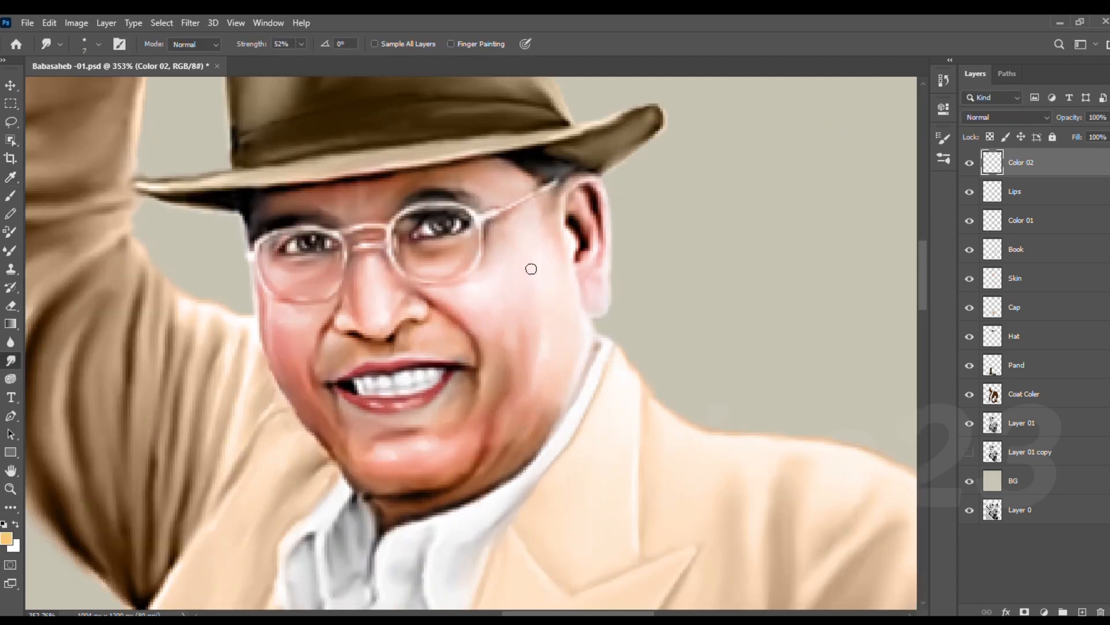
key("b")
scroll(530, 232, "up", 2)
scroll(518, 297, "down", 1)
key("i")
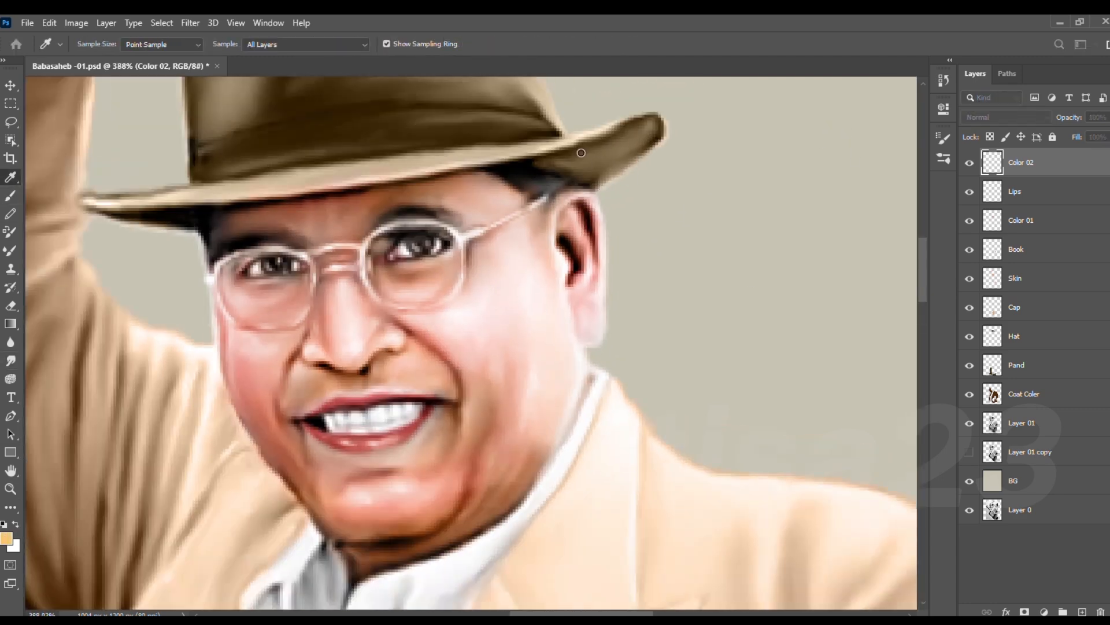
left_click(691, 295)
scroll(518, 238, "up", 1)
left_click_drag(406, 365, 475, 327)
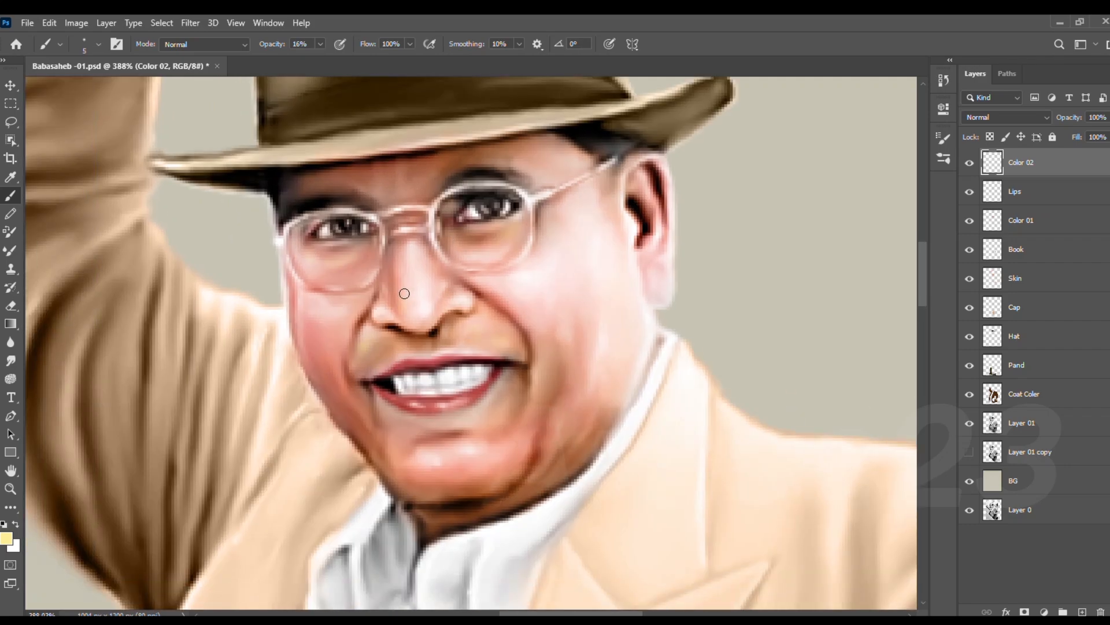
scroll(403, 225, "up", 1)
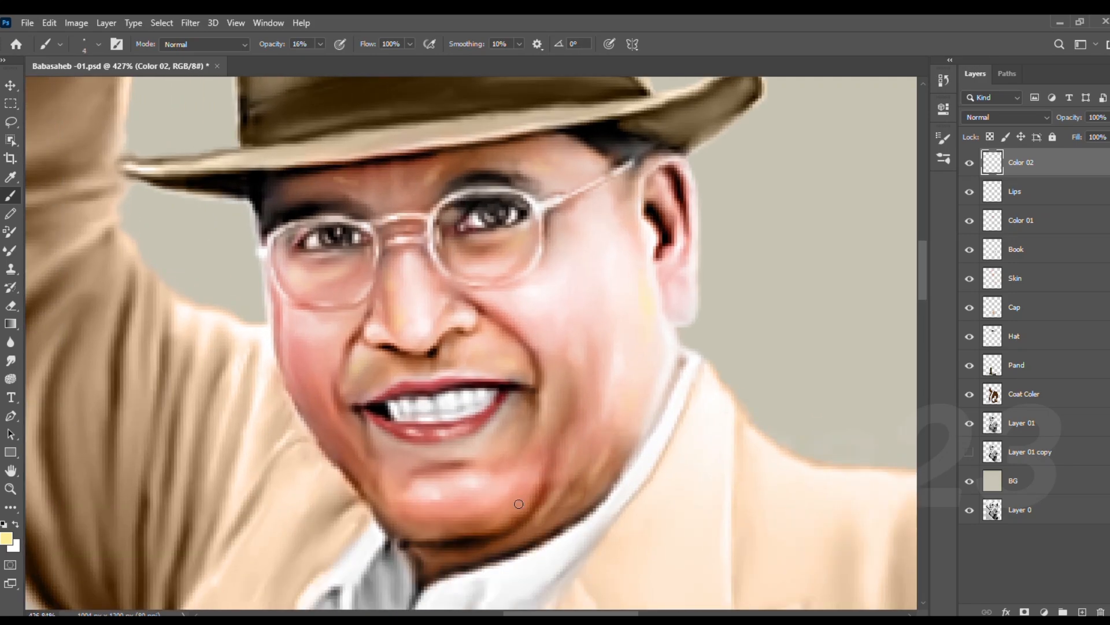
Step: Smudge the yellow tints on the face into the surrounding skin at 52% strength
scroll(578, 373, "down", 3)
key("r")
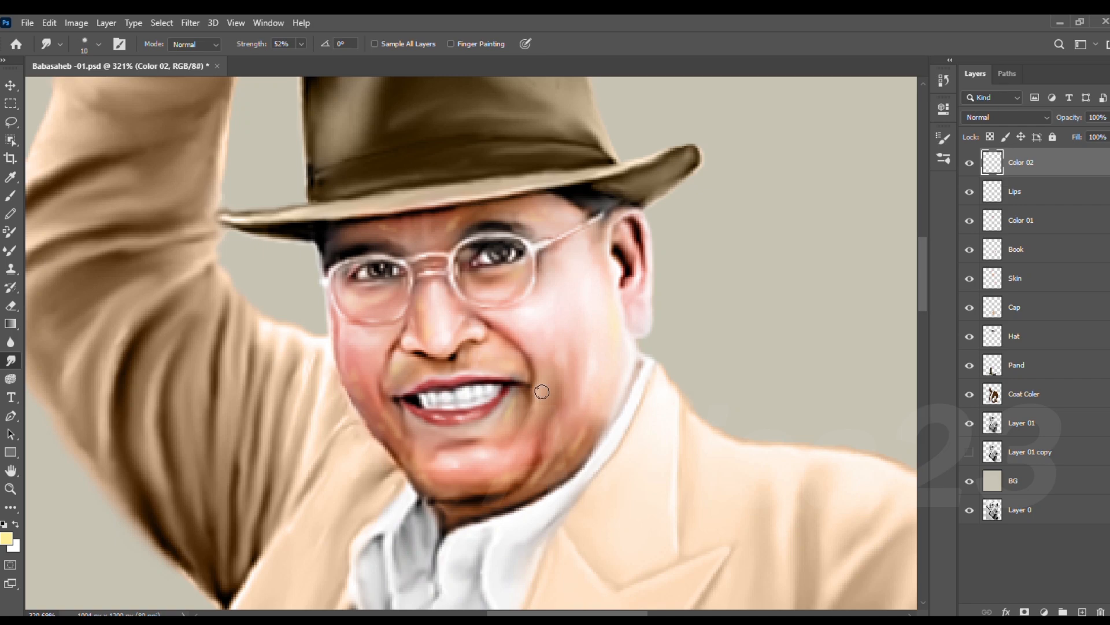
scroll(464, 220, "down", 10)
scroll(439, 130, "up", 4)
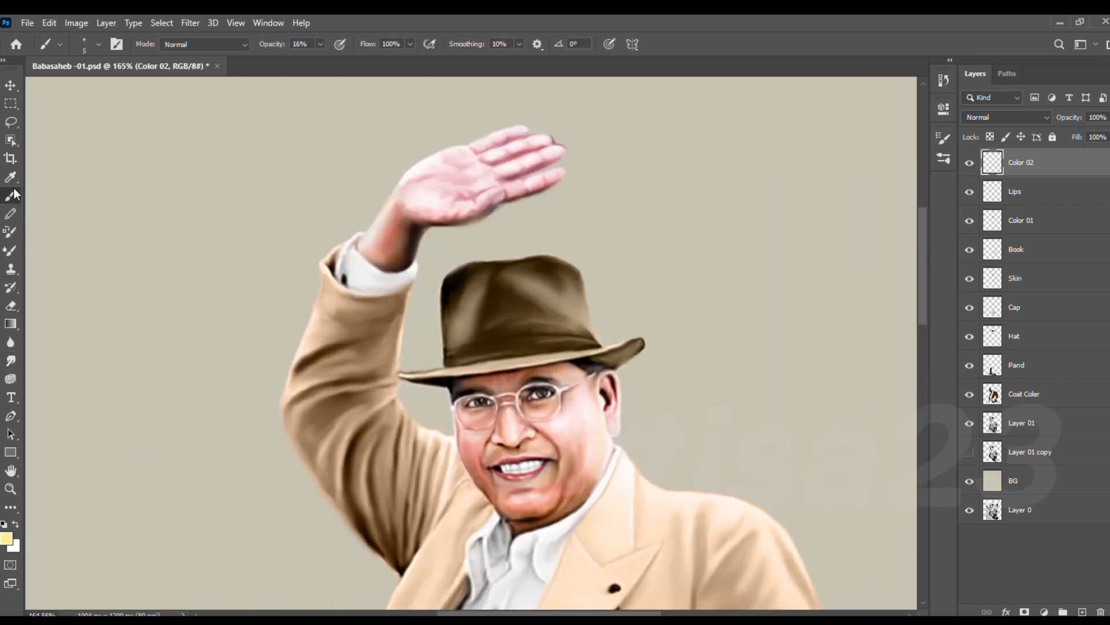
Step: Brush the pale yellow over the raised wrist and palm at 16% opacity and smudge it in
left_click(10, 196)
scroll(410, 199, "up", 5)
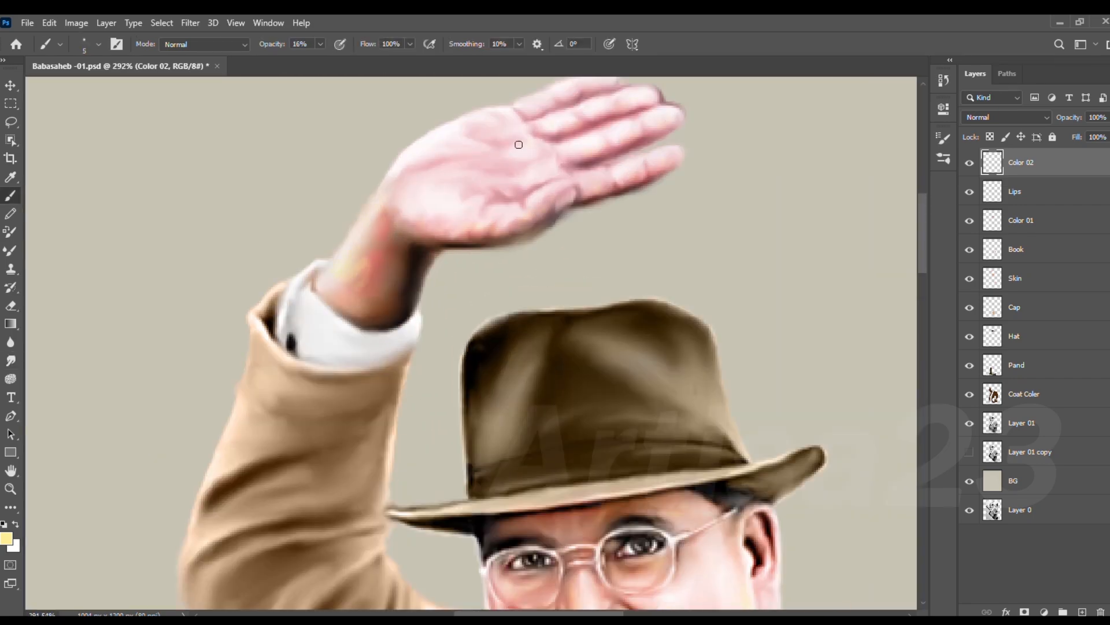
left_click(10, 359)
Step: Tint the hand holding the books with pale yellow at 16% opacity and blend it with the Smudge tool
scroll(273, 173, "down", 8)
key("b")
scroll(468, 421, "up", 8)
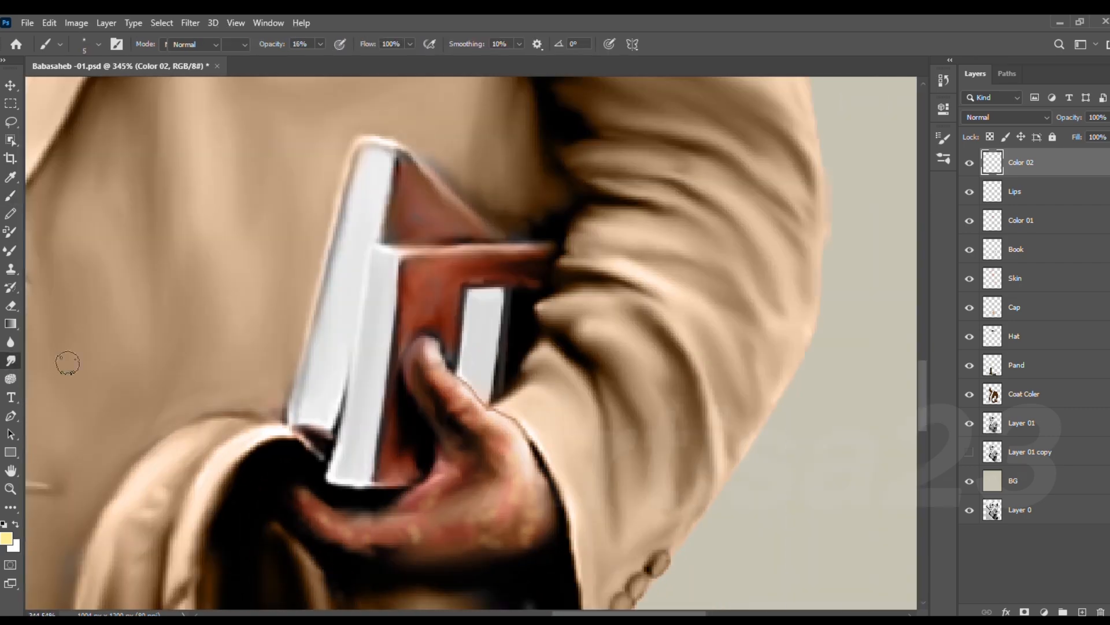
scroll(494, 483, "down", 8)
Step: Add a new layer above Color 02 and name it Color 03
scroll(404, 141, "up", 6)
left_click(1082, 611)
double_click(1021, 162)
type("Color 03")
key("Return")
Step: Choose a grey-green and brush faint cool shading around the mouth, chin and jaw at 16% opacity
scroll(289, 332, "up", 3)
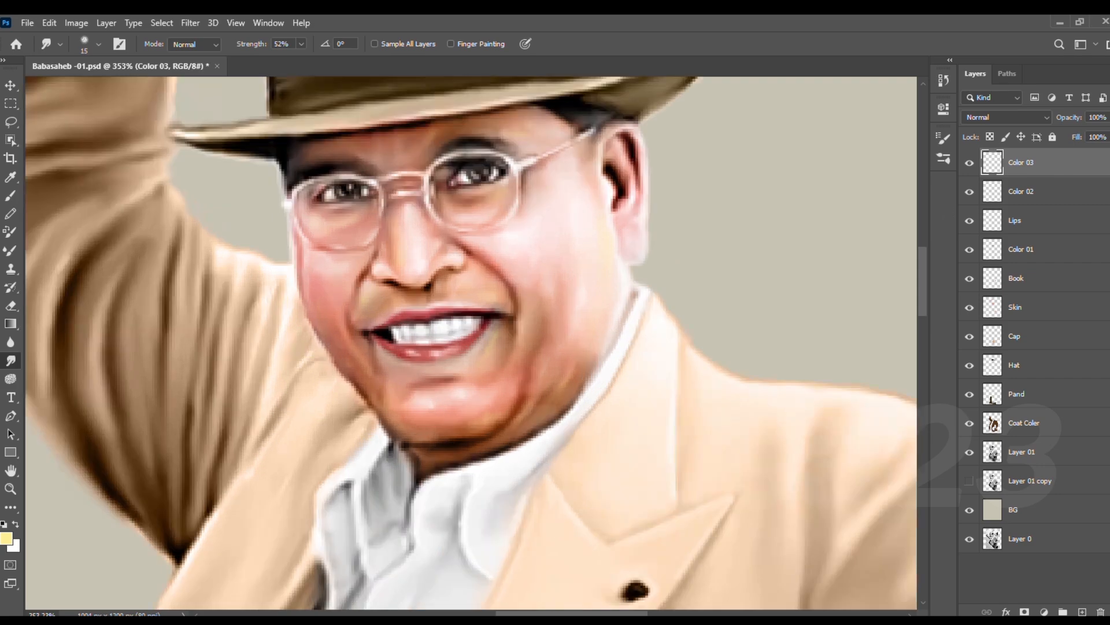
key("i")
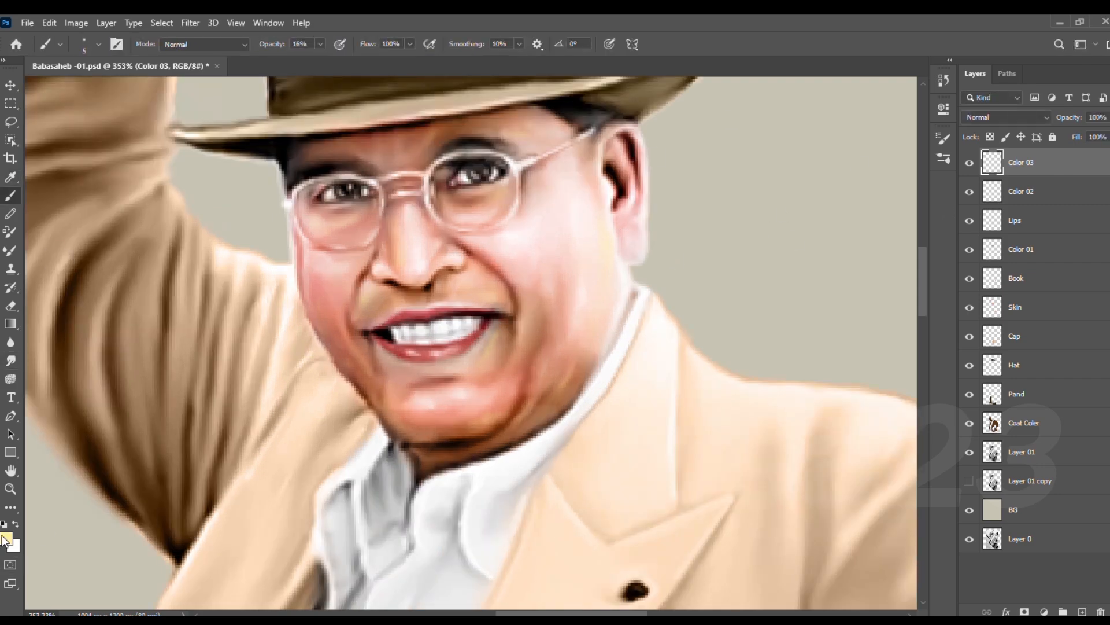
left_click(764, 255)
key("b")
scroll(508, 300, "up", 2)
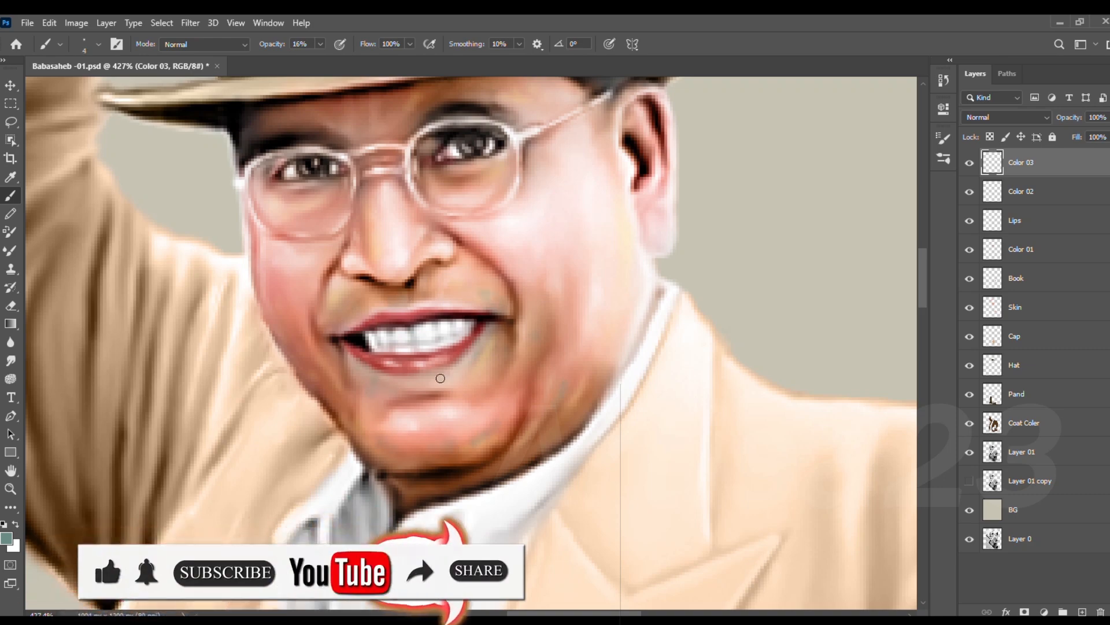
Step: Blend the grey-green shading around the mouth and jaw with the Smudge tool at 52% strength
scroll(408, 408, "down", 1)
key("r")
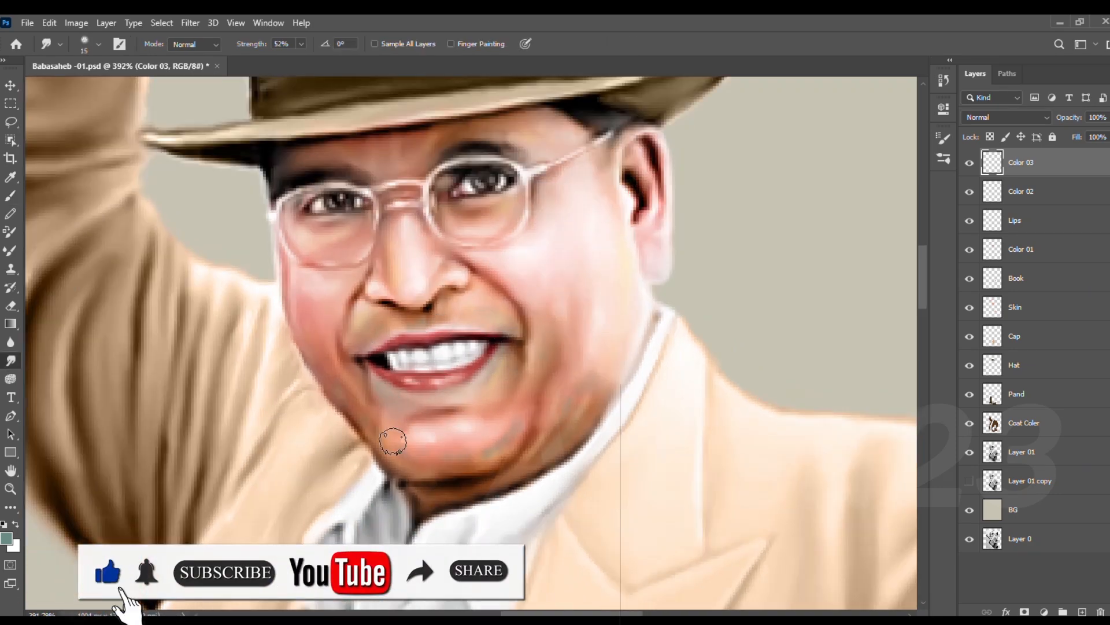
scroll(456, 440, "down", 3)
scroll(513, 284, "up", 4)
Step: Brush more grey-green shading over the forehead, under the eyes and across the cheeks
key("b")
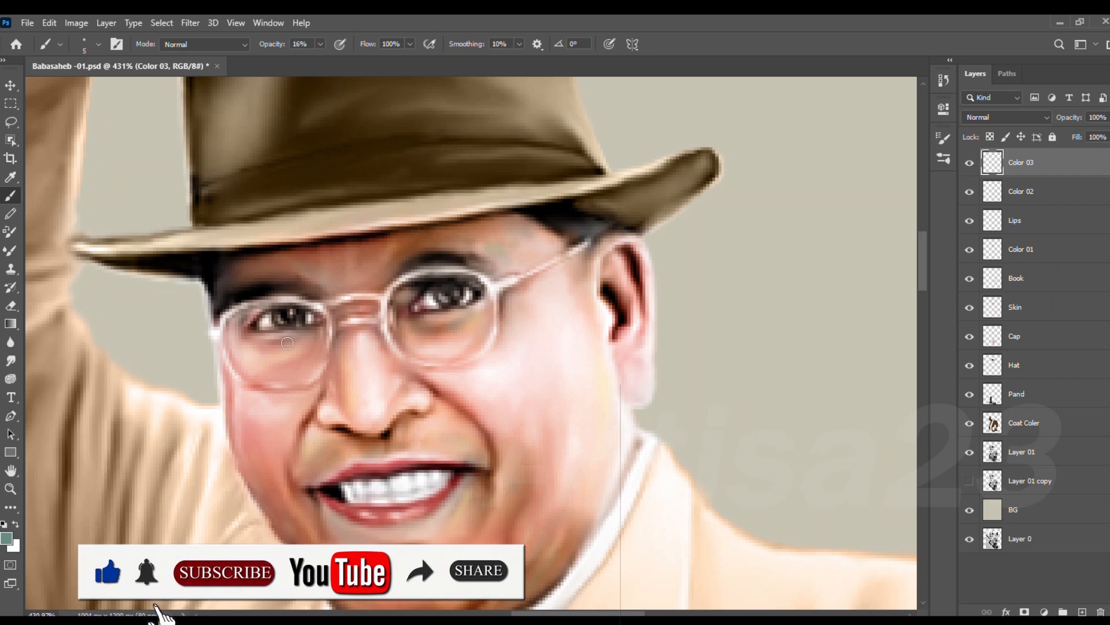
left_click_drag(285, 401, 278, 463)
left_click_drag(405, 451, 437, 401)
scroll(622, 417, "down", 2)
left_click_drag(637, 405, 622, 416)
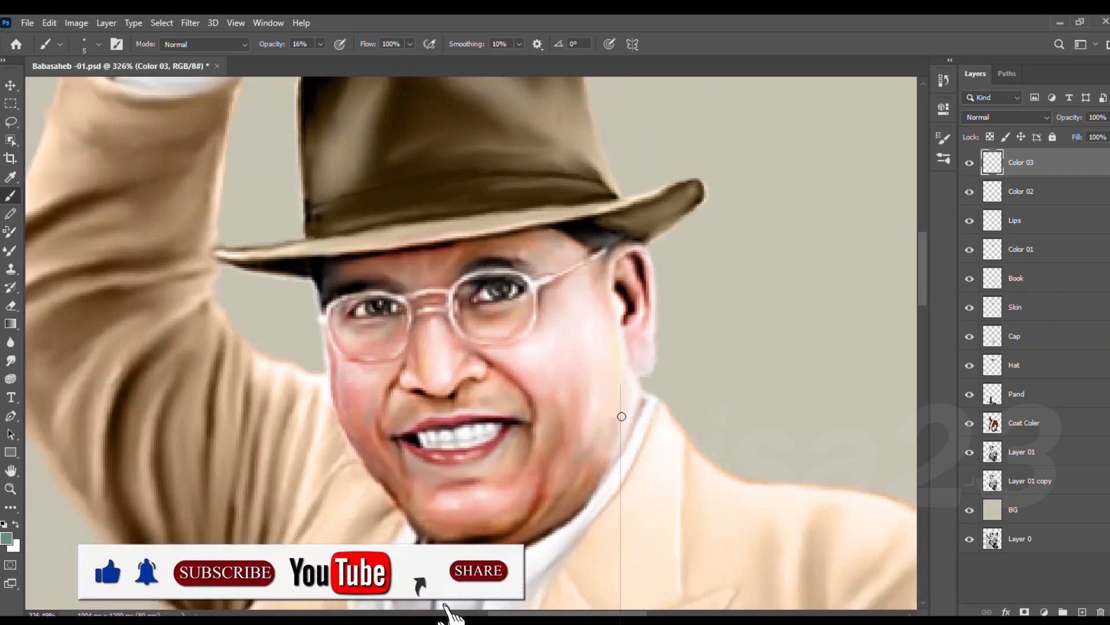
Step: Smudge the added cool shading smoothly into the rest of the face
scroll(628, 426, "up", 2)
key("r")
scroll(535, 399, "down", 2)
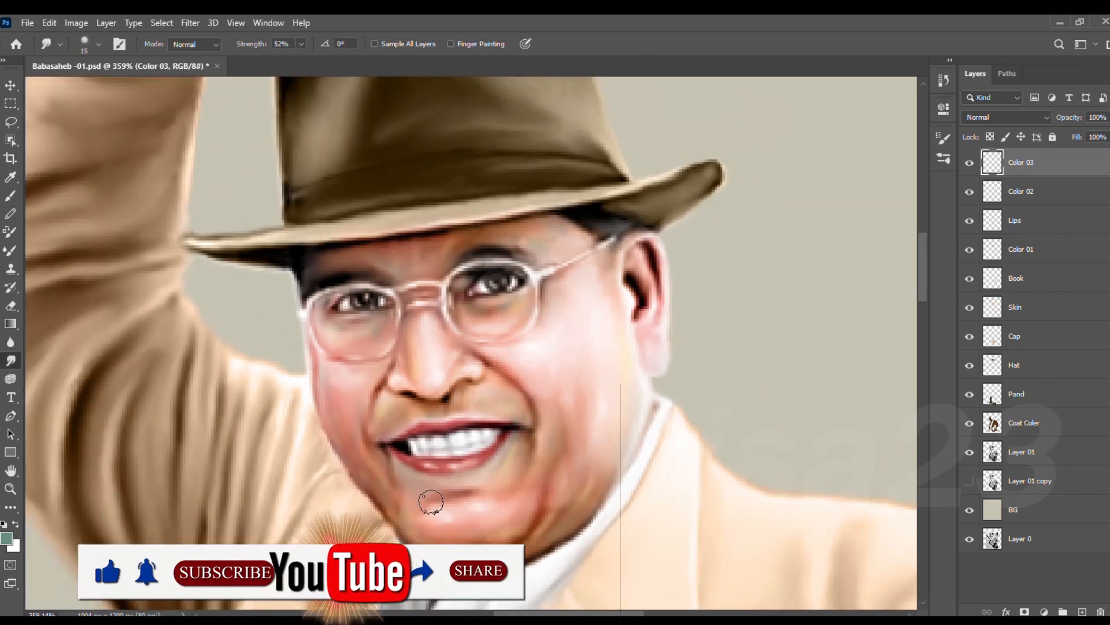
scroll(433, 489, "down", 1)
scroll(565, 451, "down", 2)
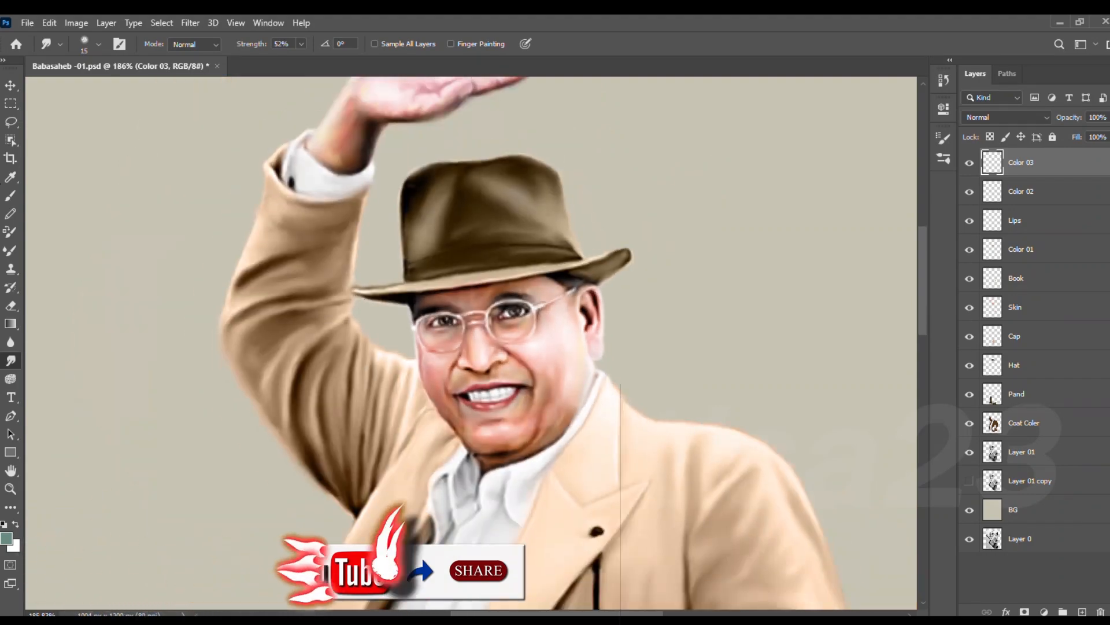
Step: Sample light skin tones beside the ear and retouch the ear's inner edge at 16% brush opacity
key("b")
scroll(587, 405, "up", 4)
left_click(634, 409, "alt")
left_click(636, 405, "alt")
scroll(636, 405, "down", 1)
scroll(602, 341, "up", 2)
left_click(587, 362, "alt")
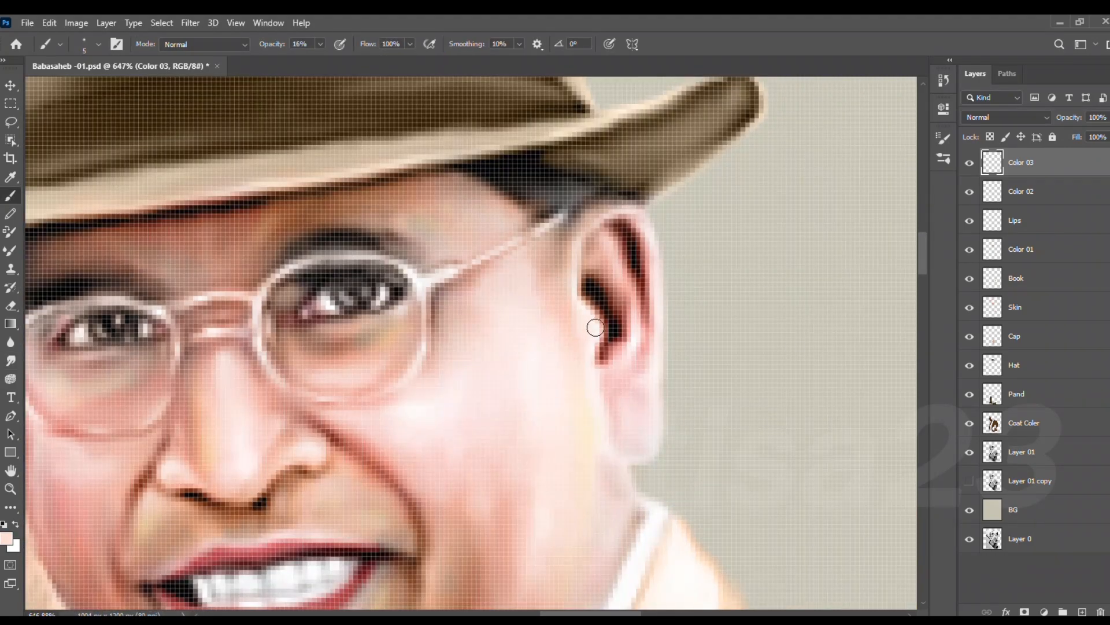
Step: Sample pale tones near the earlobe and cheek, retouch the side of the face, and save the document
left_click(604, 432, "alt")
scroll(550, 362, "down", 1)
left_click(546, 367, "alt")
scroll(550, 362, "down", 4)
scroll(393, 400, "down", 8)
key("ctrl+s")
Step: Shrink the brush to 1 px, sample a dark reddish brown under the nose and retouch the nostril edges
scroll(537, 423, "up", 6)
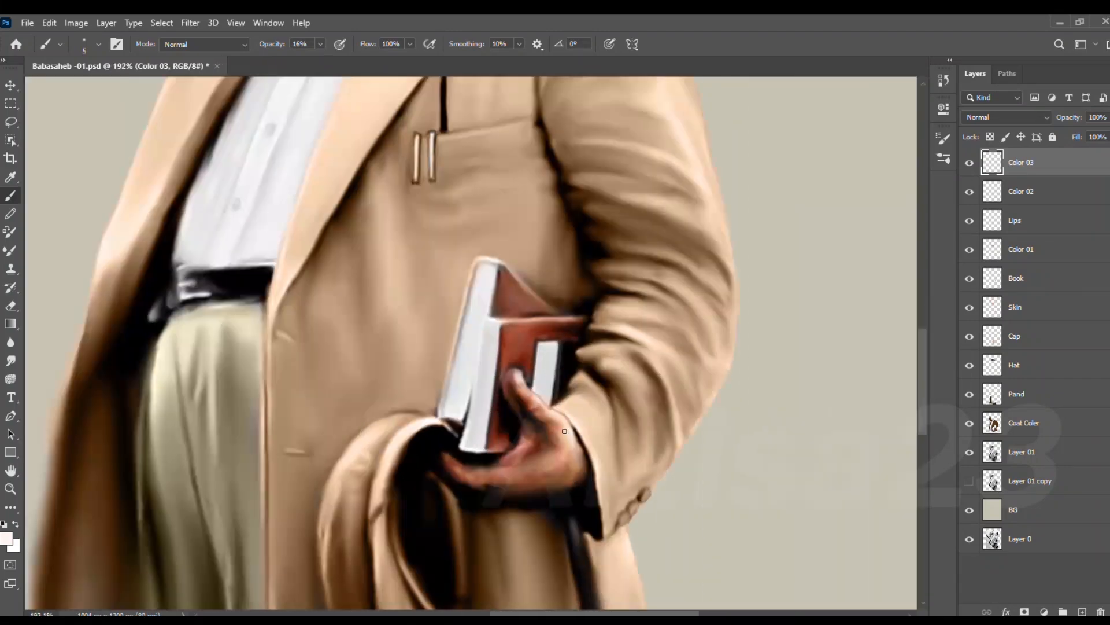
scroll(520, 469, "down", 4)
scroll(478, 467, "up", 10)
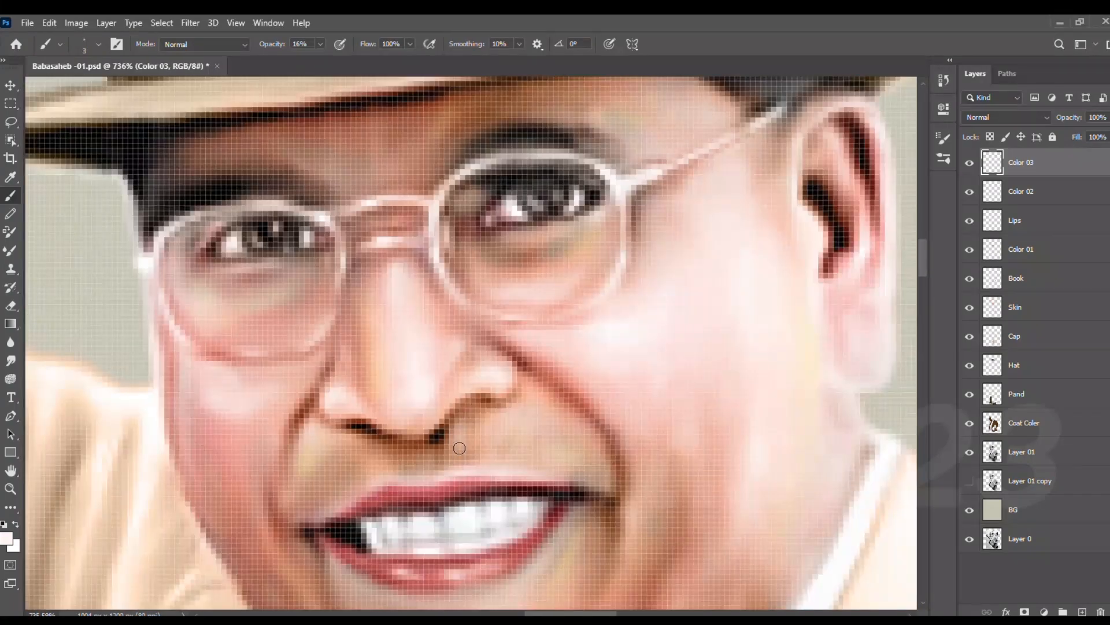
key("bracketleft")
key("bracketleft")
key("bracketleft")
key("bracketleft")
left_click(446, 421, "alt")
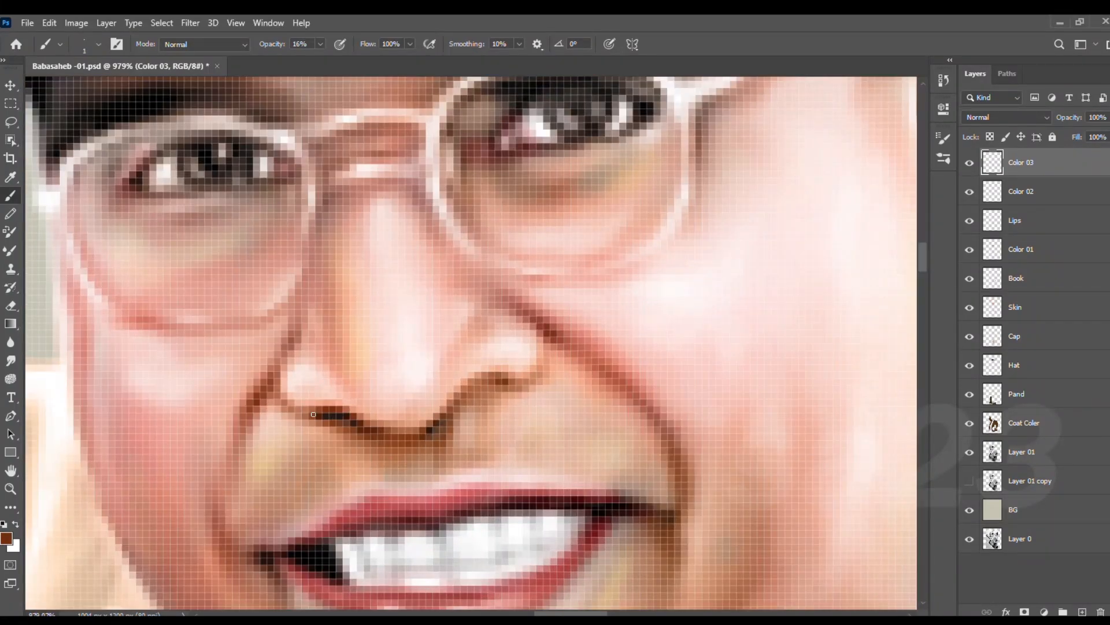
Step: Enlarge the brush to 3 px, sample a peach tone from the nose, retouch the nose bridge and save
scroll(501, 344, "down", 4)
key("bracketright")
key("bracketright")
left_click(406, 362, "alt")
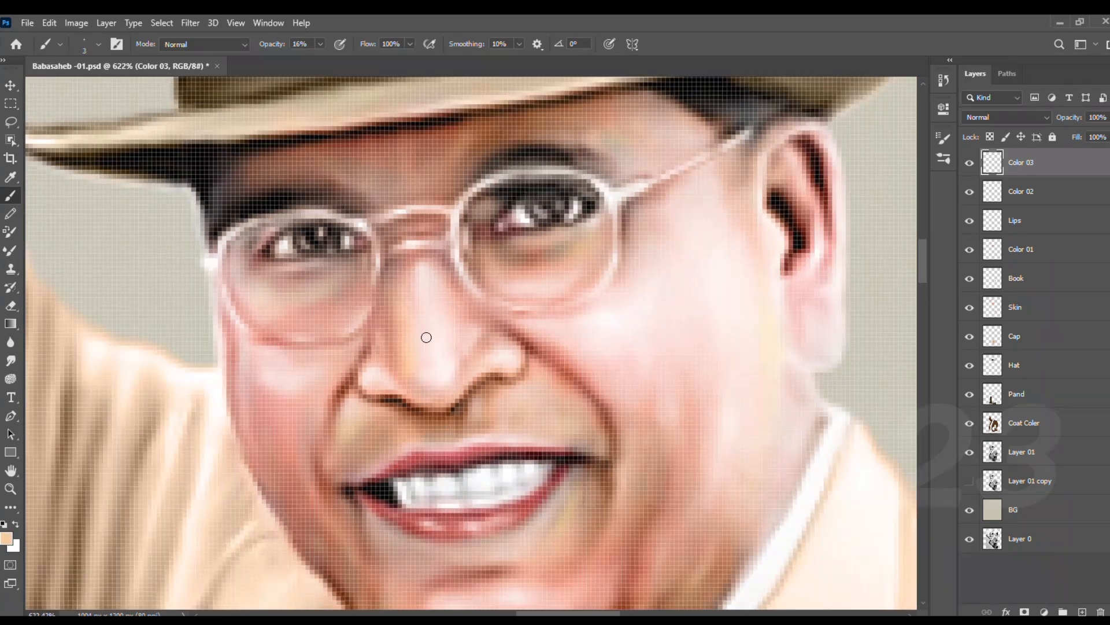
scroll(463, 357, "down", 5)
key("ctrl+s")
Step: Sample pink skin tones from the cheek and soften the yellowish cheek edge below the ear
scroll(516, 347, "up", 4)
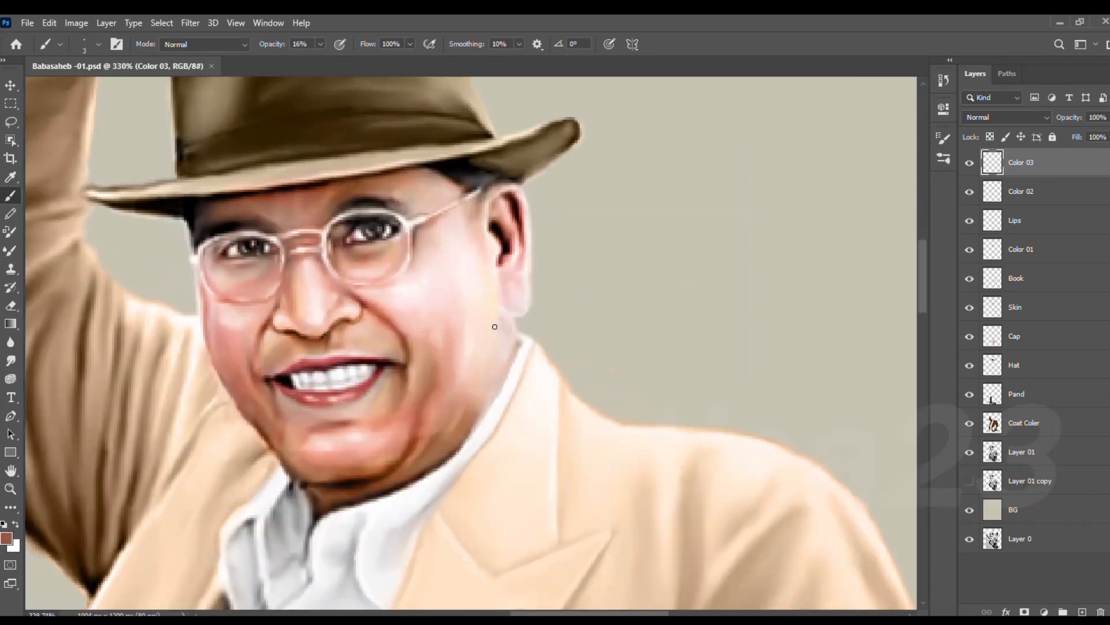
scroll(506, 330, "up", 2)
left_click(523, 355, "alt")
scroll(508, 328, "down", 2)
left_click(483, 322, "alt")
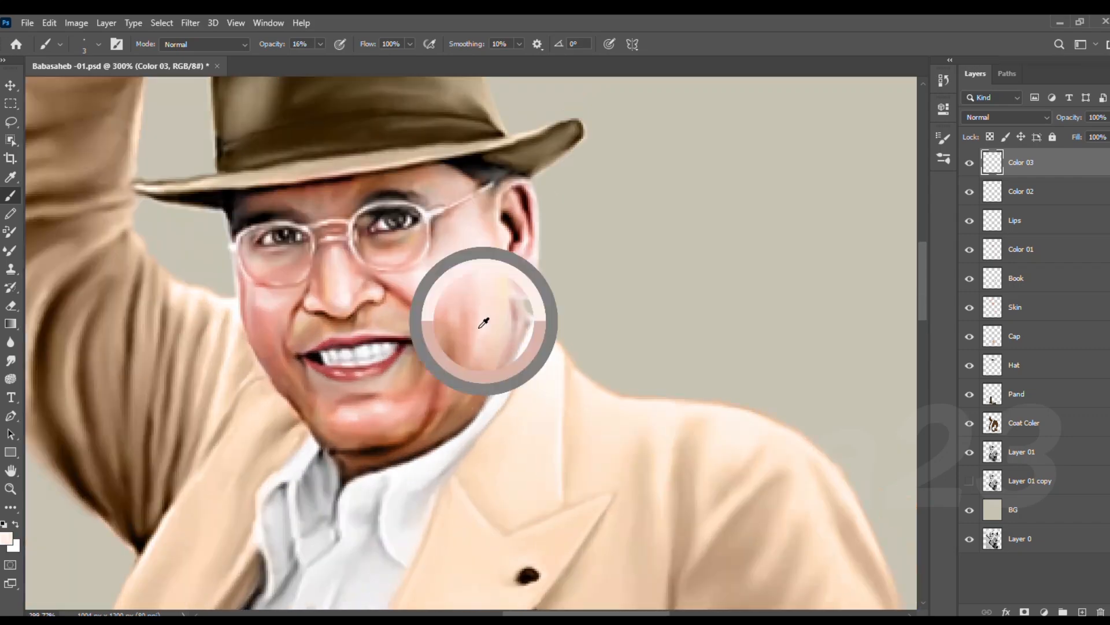
scroll(477, 346, "down", 1)
Step: Sample tones around the glasses and brow and retouch the skin around the eyes and forehead
scroll(497, 318, "down", 3)
scroll(461, 255, "up", 8)
left_click(513, 393, "alt")
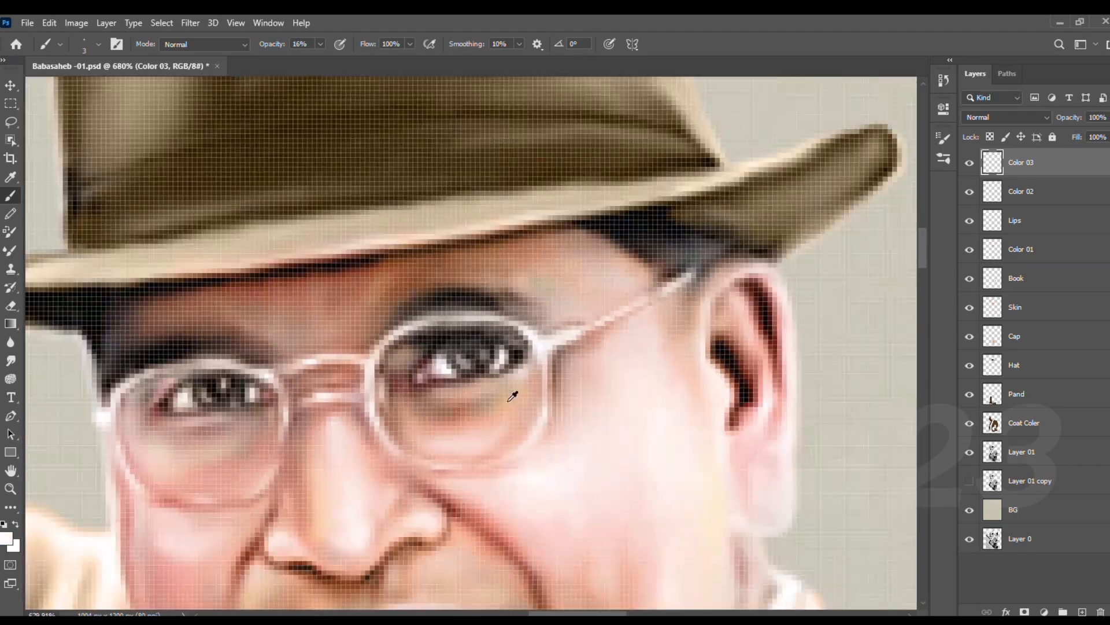
scroll(462, 347, "down", 2)
left_click(301, 407, "alt")
left_click_drag(215, 364, 248, 361)
left_click(247, 360, "alt")
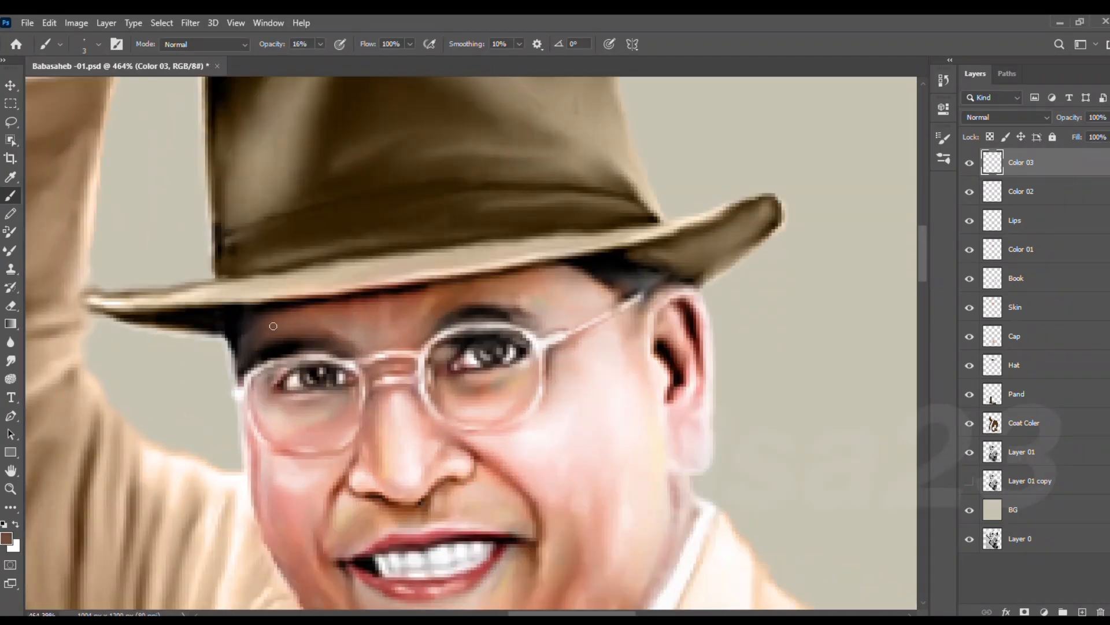
Step: Sample skin tones above the upper lip, retouch the area between nose and mouth, and save the document
scroll(244, 350, "down", 4)
scroll(289, 358, "up", 5)
left_click(285, 353, "alt")
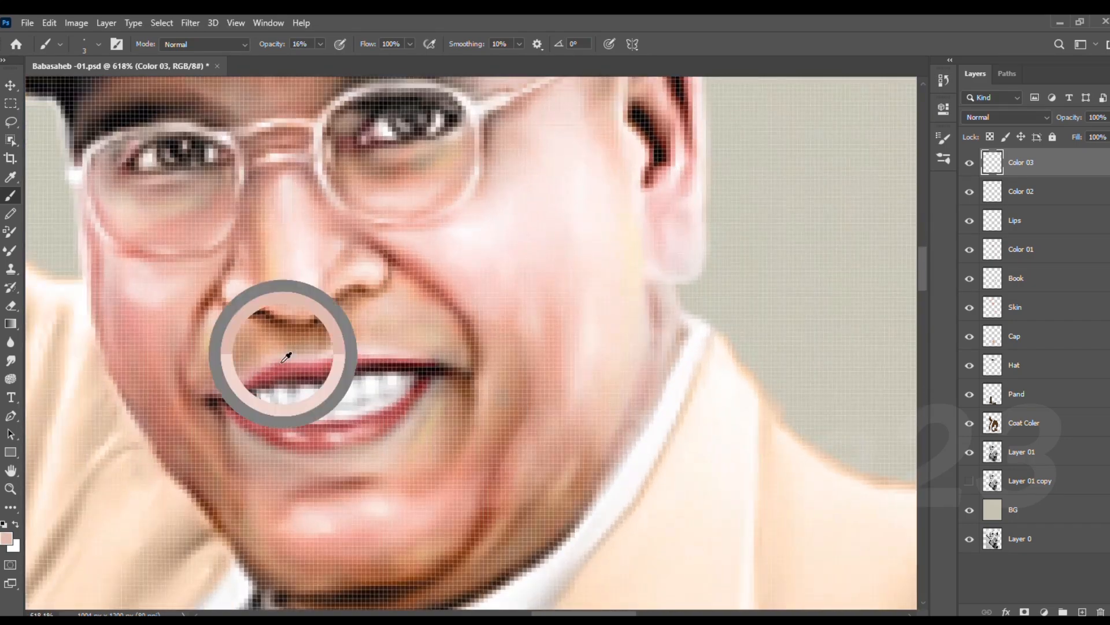
scroll(340, 322, "up", 1)
scroll(282, 321, "up", 2)
left_click(279, 327, "alt")
scroll(413, 310, "down", 8)
key("ctrl+s")
scroll(413, 266, "up", 2)
scroll(382, 238, "down", 2)
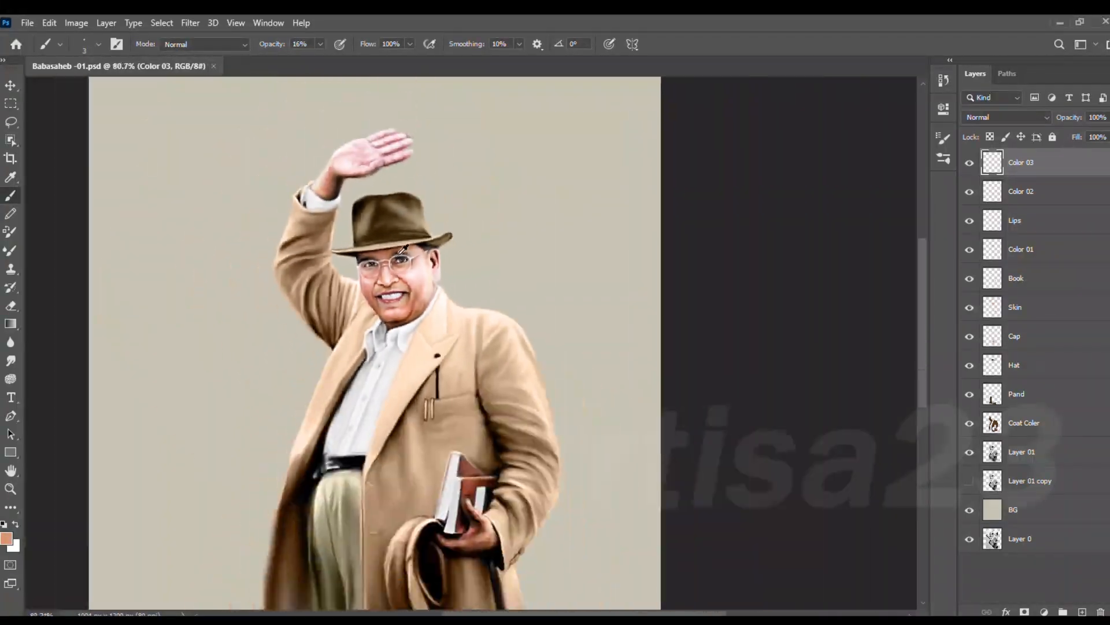
Step: Add a new layer at the top of the stack and name it Color 04
scroll(391, 231, "up", 2)
left_click(1083, 612)
double_click(1021, 163)
type("Color 04")
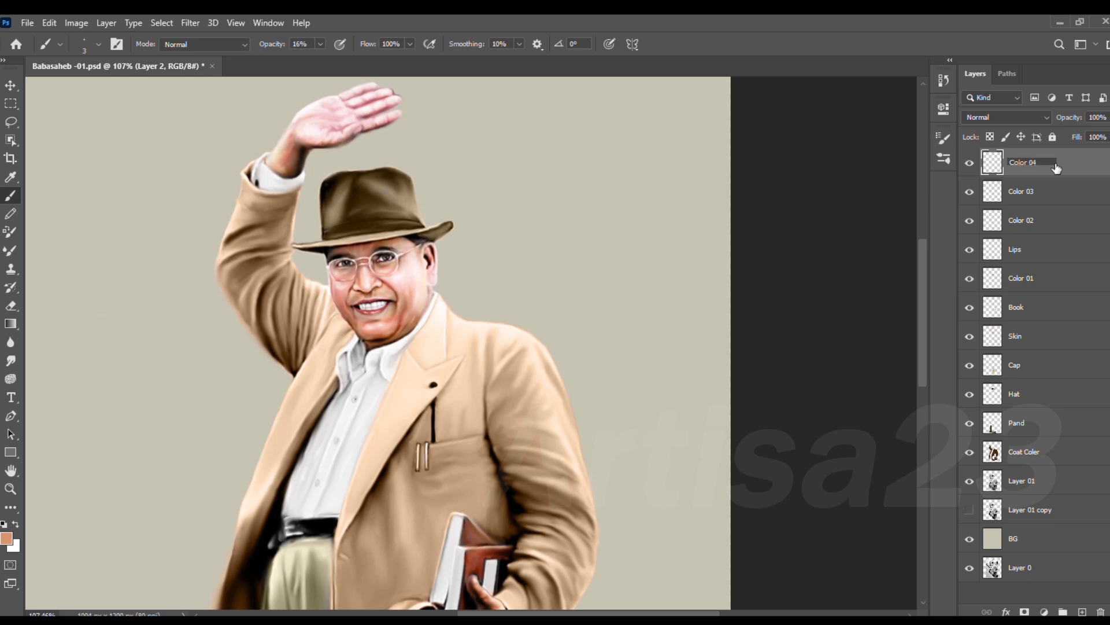
key("Return")
Step: Tint the glasses frame and temple yellow on Color 04 in Color mode, using a 2 px brush at 59% opacity
scroll(395, 242, "up", 6)
left_click(7, 538)
left_click(779, 278)
left_click(1007, 117)
left_click(972, 438)
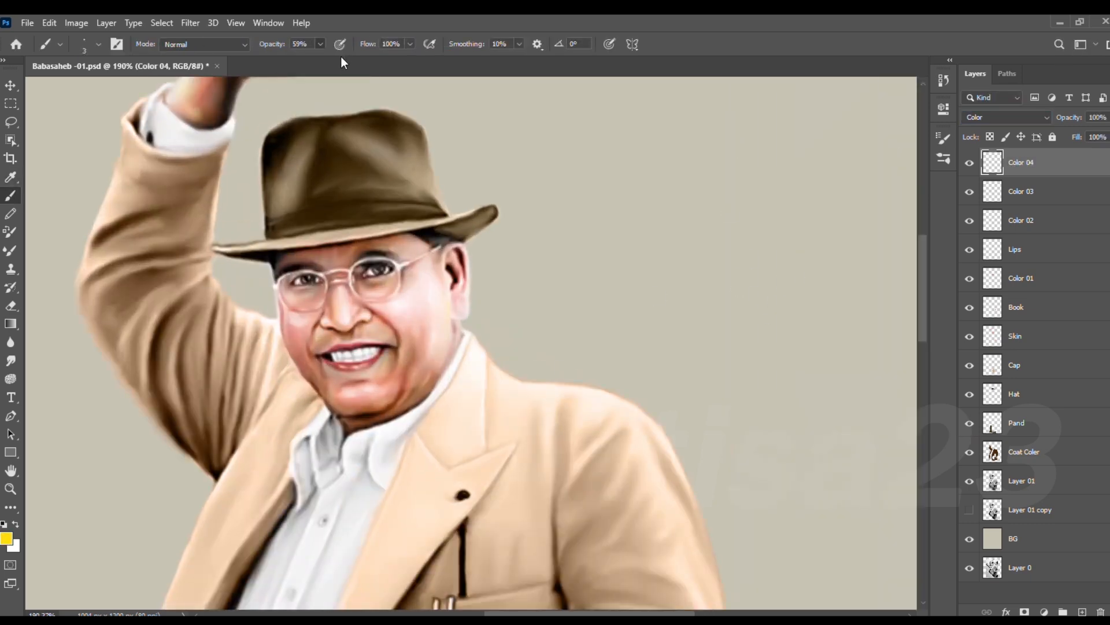
scroll(294, 299, "up", 6)
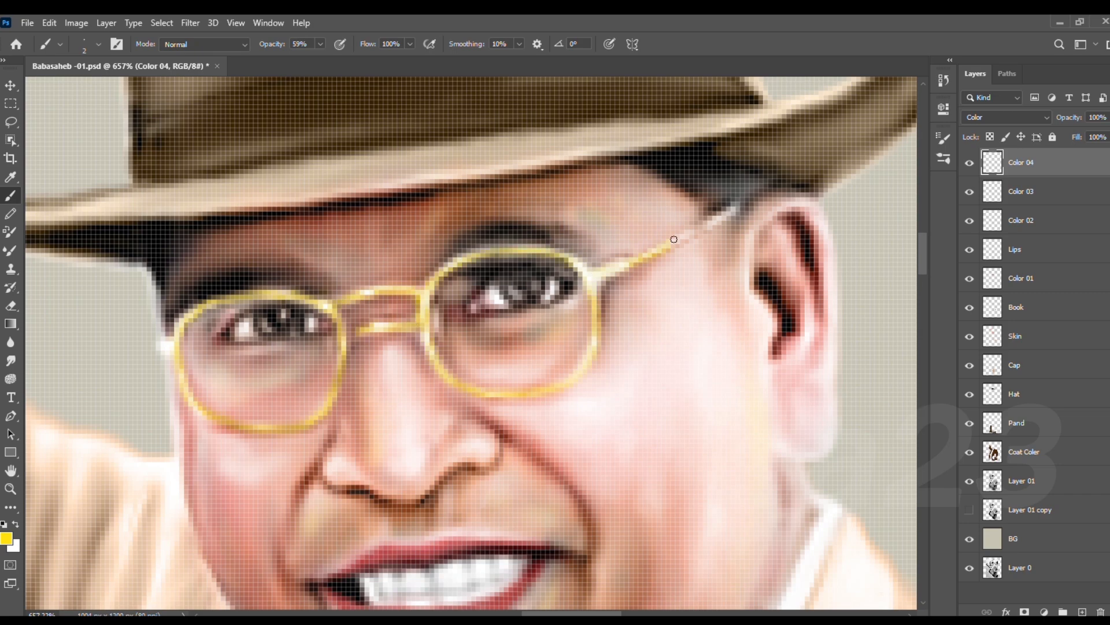
scroll(468, 344, "down", 8)
scroll(432, 321, "up", 5)
Step: Try a Hue/Saturation adjustment on the glasses tint, set Color 04 to 75% opacity and 82% fill, and save
key("ctrl+u")
left_click_drag(729, 220, 720, 220)
key("Escape")
scroll(570, 310, "down", 5)
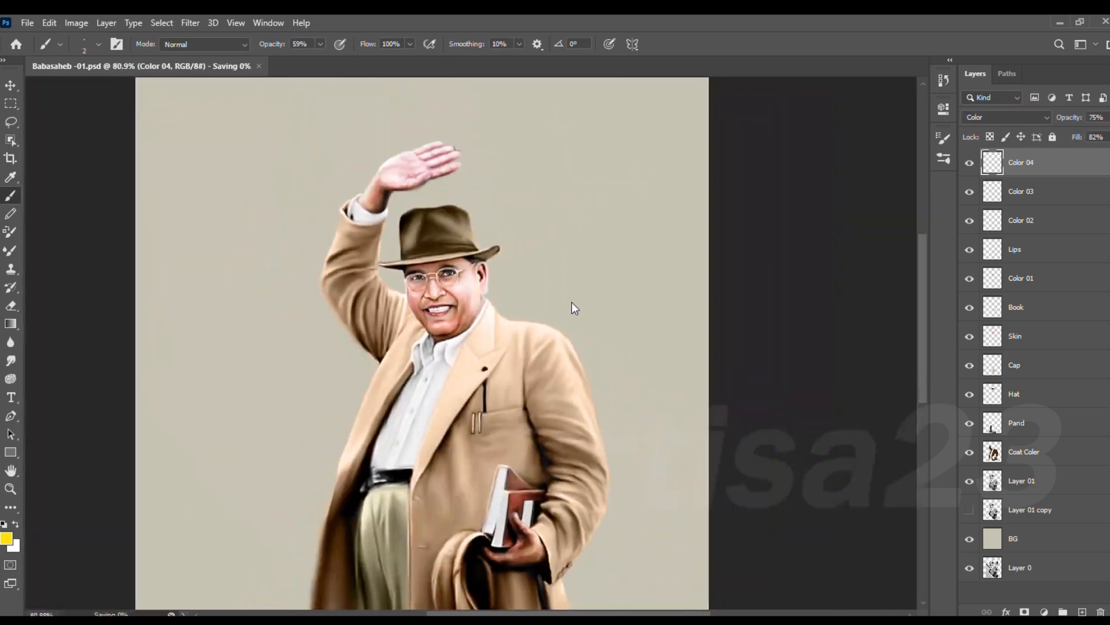
Step: Set Color 04 to Color Burn at 100% opacity and fill, and switch to the Smudge tool at 52% strength
scroll(570, 310, "up", 3)
left_click(988, 180)
key("v")
scroll(442, 275, "up", 10)
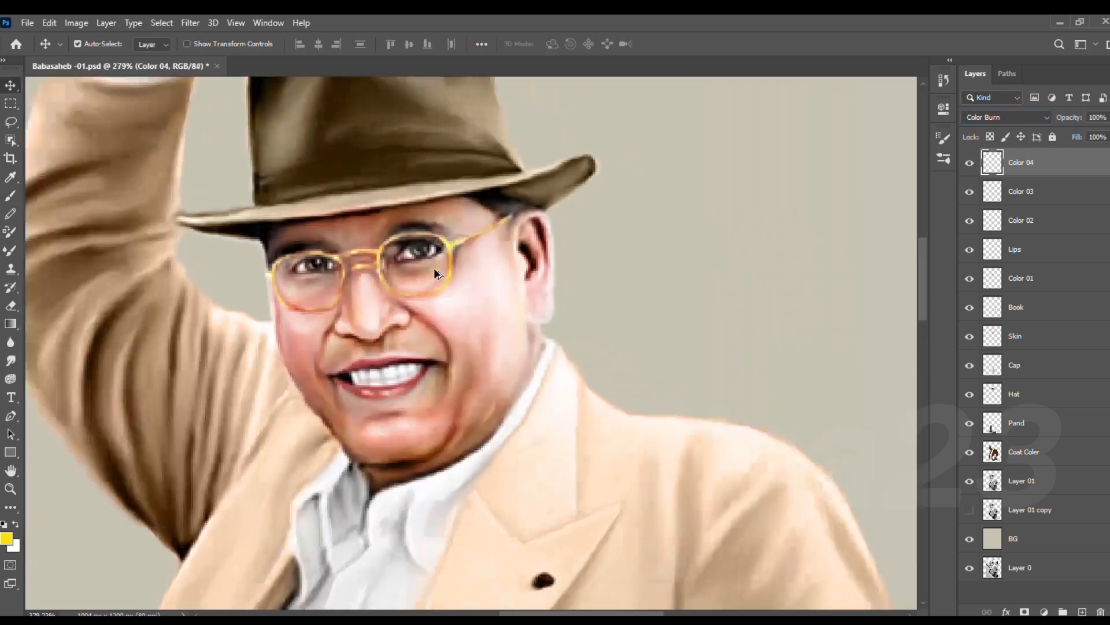
key("r")
scroll(514, 218, "down", 12)
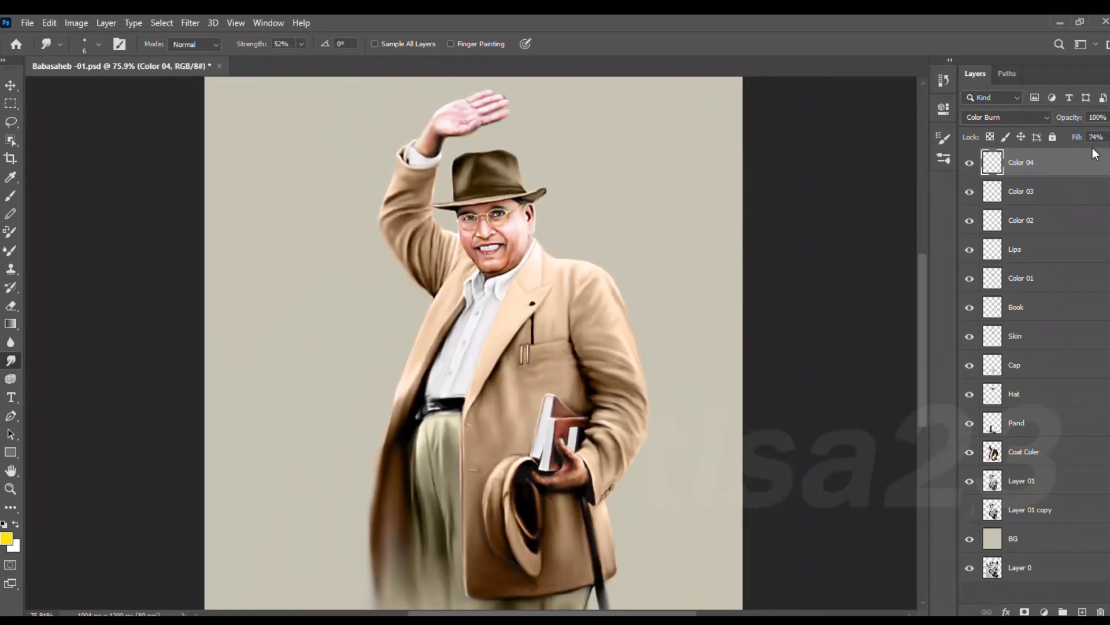
Step: Lower the Color 04 layer's fill to 74% and its opacity to 70%, and save the document
left_click_drag(1077, 137, 1061, 137)
left_click_drag(1069, 117, 1051, 117)
scroll(499, 205, "up", 6)
scroll(498, 204, "down", 6)
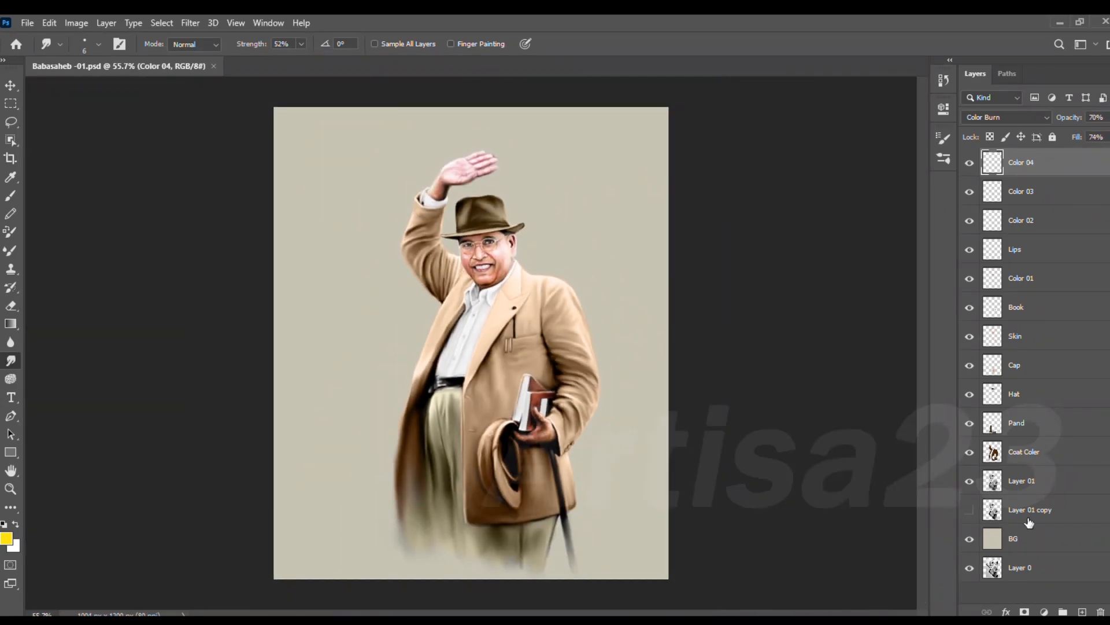
Step: Group the painting layers with BG, duplicate the group, and nest the layers from Color 04 down to Layer 01 in a subgroup
left_click_drag(1029, 535, 1029, 503)
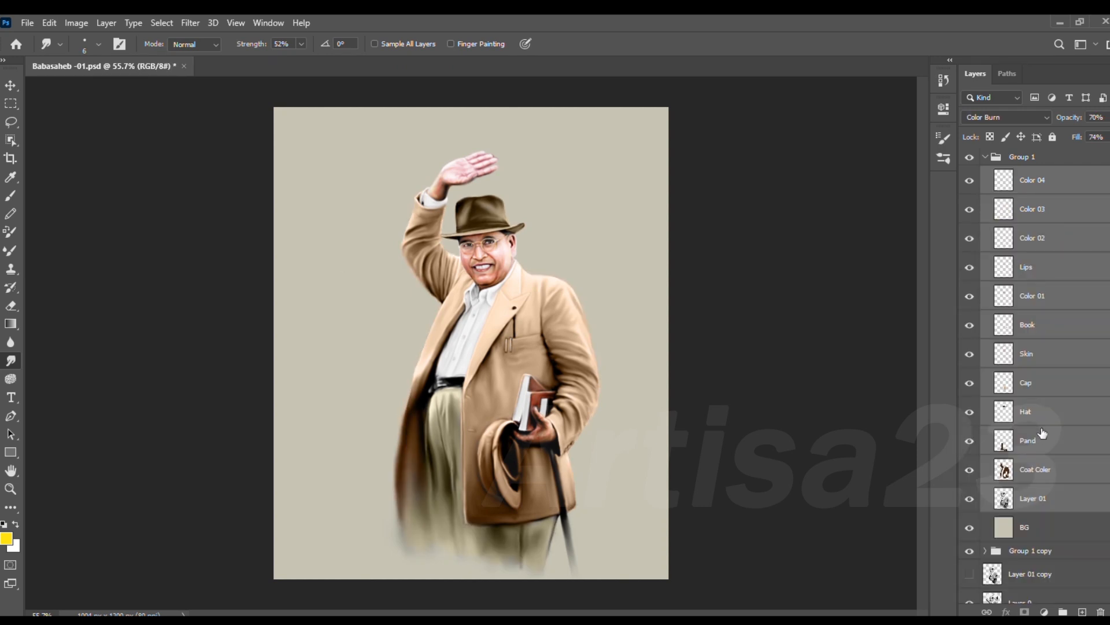
key("ctrl+e")
key("ctrl+z")
key("ctrl+g")
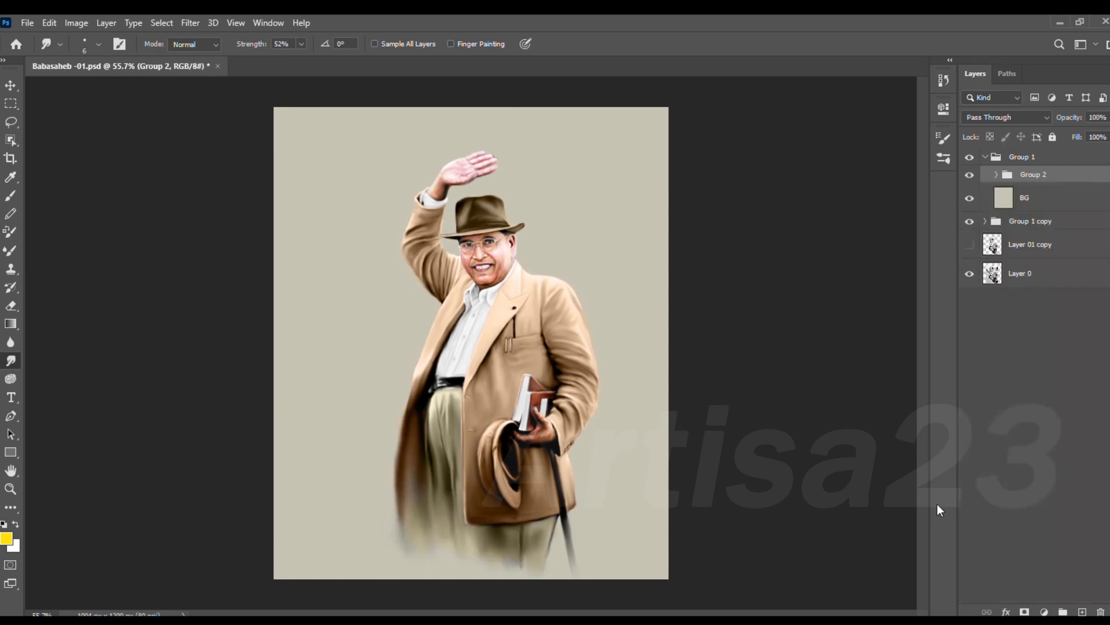
Step: Add an empty layer directly above BG and set up a 100 px brush for painting the backdrop
left_click(1032, 198)
key("ctrl+shift+alt+n")
key("b")
scroll(507, 341, "up", 2)
key("]")
scroll(602, 252, "down", 2)
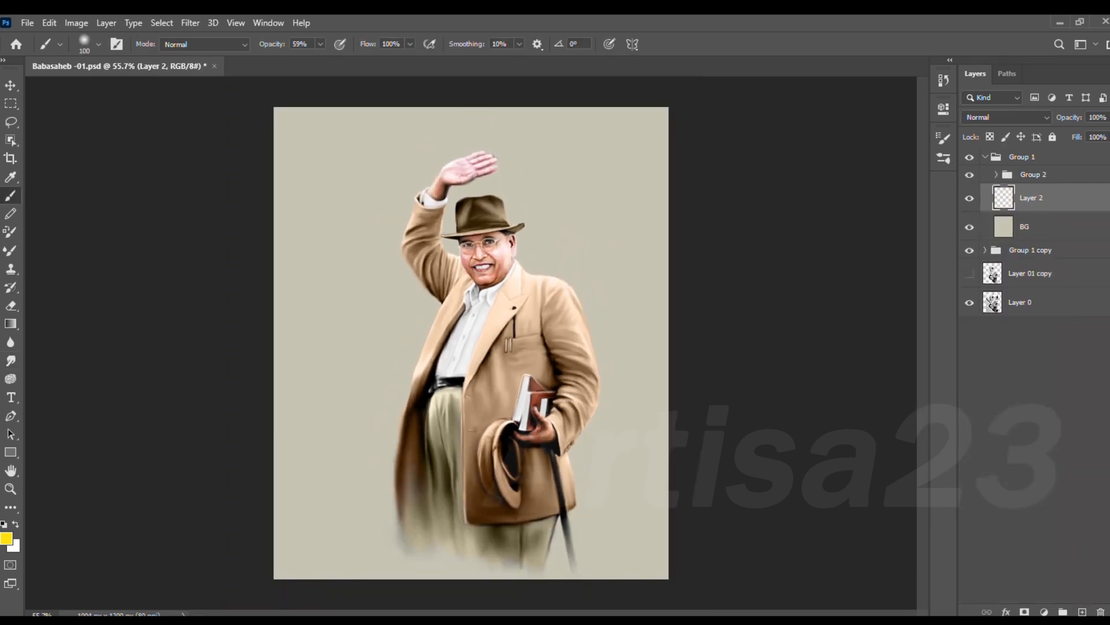
Step: Choose a textured brush, pick a new foreground colour, and paint the first backdrop strokes beside the figure's shoulder
left_click(841, 399)
key("[")
key("[")
key("[")
key("[")
key("[")
key("[")
key("[")
key("[")
left_click(7, 538)
left_click(709, 206)
key("Return")
mouse_move(556, 254)
left_mouse_down()
mouse_move(610, 339)
mouse_move(611, 266)
left_mouse_up()
Step: Pick another foreground colour and paint light blue-grey strokes on the backdrop around the hat and raised hand
left_click(582, 270, "alt")
left_click(7, 538)
left_click(624, 209)
key("Return")
left_click(488, 294, "alt")
mouse_move(523, 212)
left_mouse_down()
mouse_move(560, 241)
mouse_move(475, 202)
mouse_move(523, 169)
left_mouse_up()
Step: Sample muted tones and paint grey-green strokes on the backdrop along both sides of the coat
left_click(554, 254, "alt")
mouse_move(412, 323)
left_mouse_down()
mouse_move(430, 382)
mouse_move(397, 287)
mouse_move(399, 394)
mouse_move(369, 396)
left_mouse_up()
left_click(453, 423, "alt")
left_click_drag(609, 347, 613, 451)
Step: Sample pale and grey tones and extend the backdrop strokes beside the hat, behind the raised arm and along the open coat
left_click(541, 243, "alt")
left_click_drag(558, 249, 524, 250)
left_click_drag(427, 182, 399, 254)
left_click(404, 347, "alt")
left_click_drag(405, 323, 370, 442)
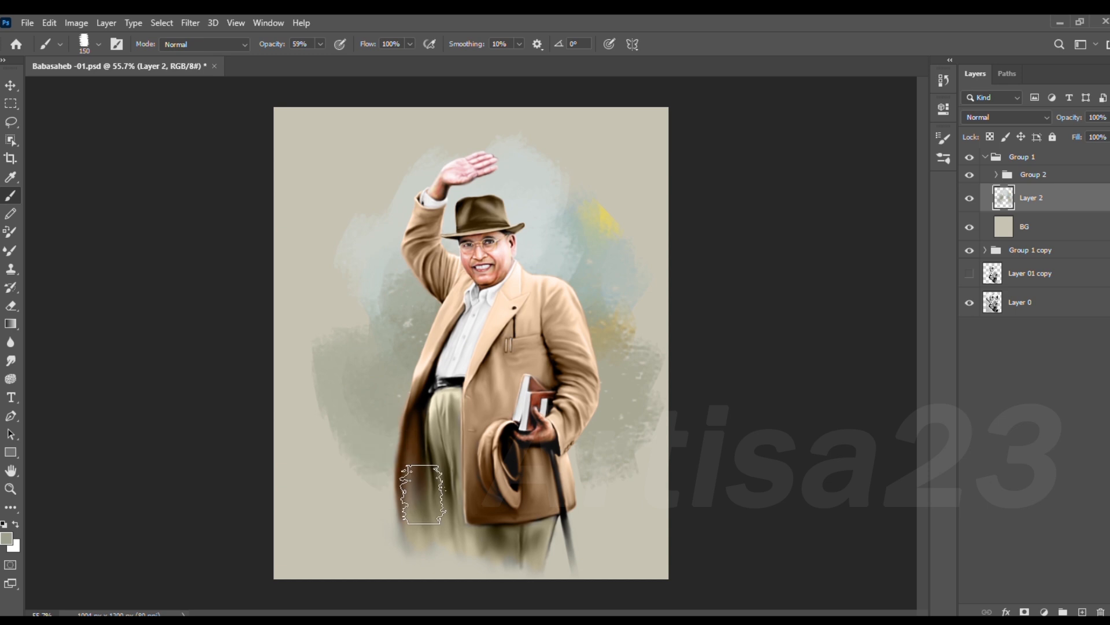
Step: Paint dark brown-grey strokes behind the lower coat, add strokes beside the cane, and soften the yellow patch near the shoulder
left_click(438, 502, "alt")
left_click_drag(405, 524, 387, 454)
left_click_drag(592, 483, 590, 506)
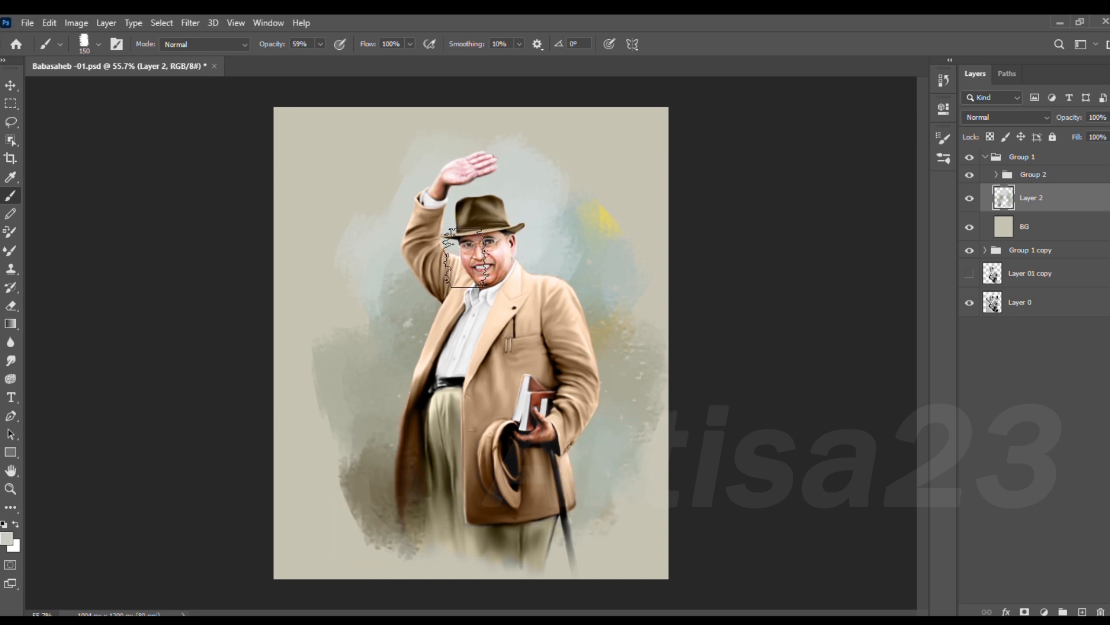
left_click(585, 221, "alt")
left_click_drag(610, 232, 572, 202)
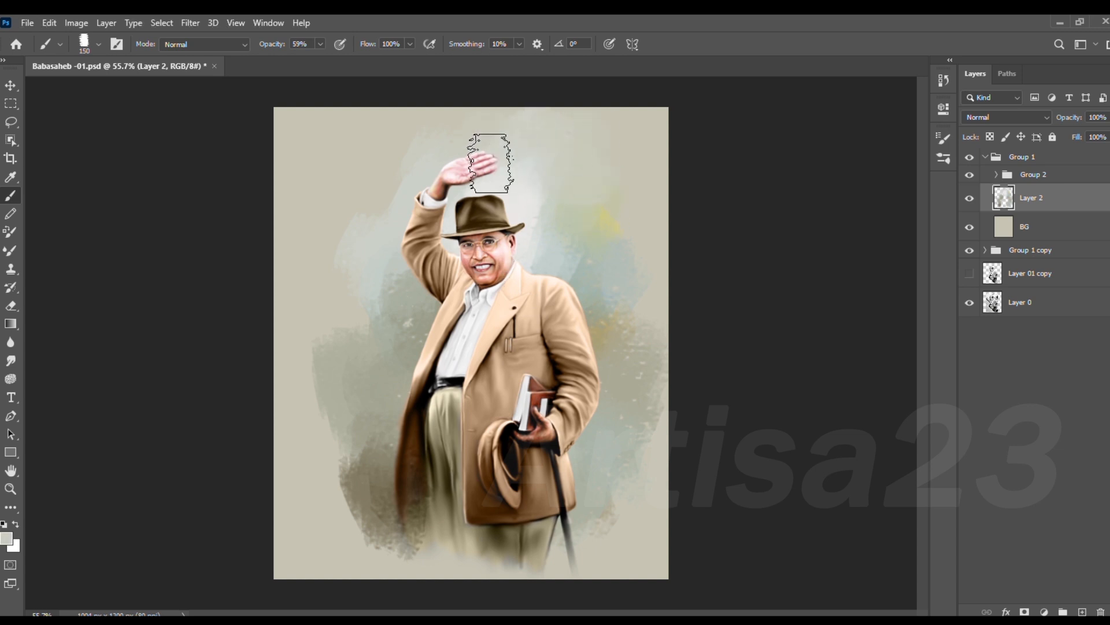
Step: Sample darker tones and paint shadow strokes under the raised arm and down the backdrop beside the trousers and coat hem
left_click(449, 306, "alt")
left_click(422, 294, "alt")
mouse_move(434, 352)
left_mouse_down()
mouse_move(421, 295)
mouse_move(405, 278)
mouse_move(379, 307)
left_mouse_up()
left_click_drag(604, 518, 618, 524)
left_click(346, 405, "alt")
mouse_move(341, 442)
left_mouse_down()
mouse_move(394, 549)
mouse_move(355, 550)
left_mouse_up()
left_click(422, 556, "alt")
Step: Reduce the brush to 60 px and paint brownish strokes on the backdrop beside the coat hem and cane
key("ctrl+1")
key("bracketleft")
key("bracketleft")
key("bracketleft")
key("ctrl+minus")
key("bracketleft")
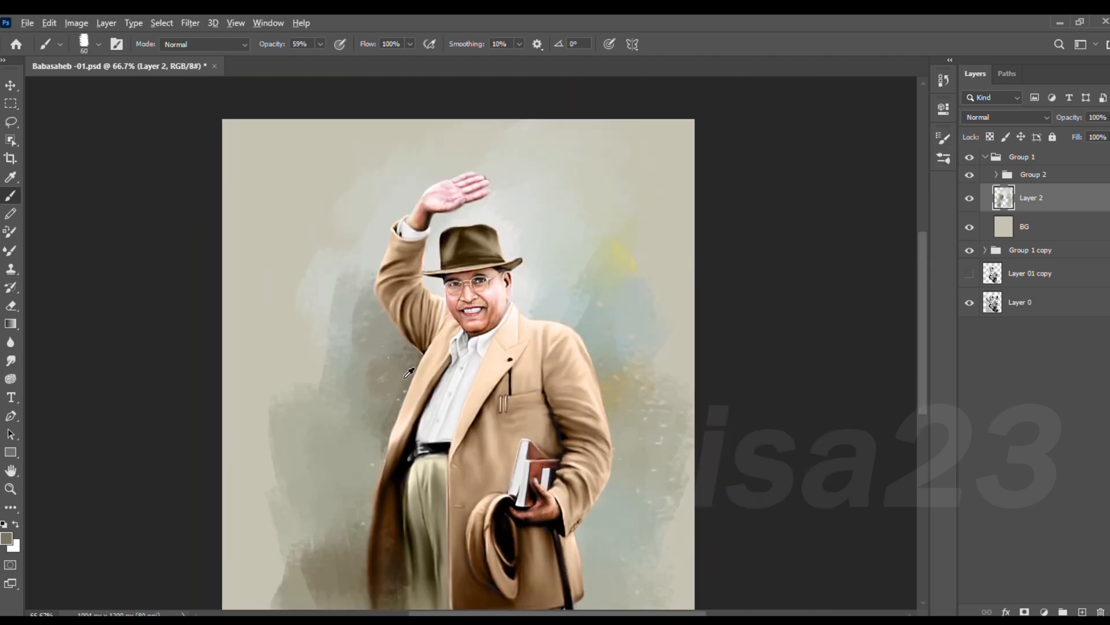
scroll(391, 335, "down", 3)
left_click_drag(602, 518, 629, 478)
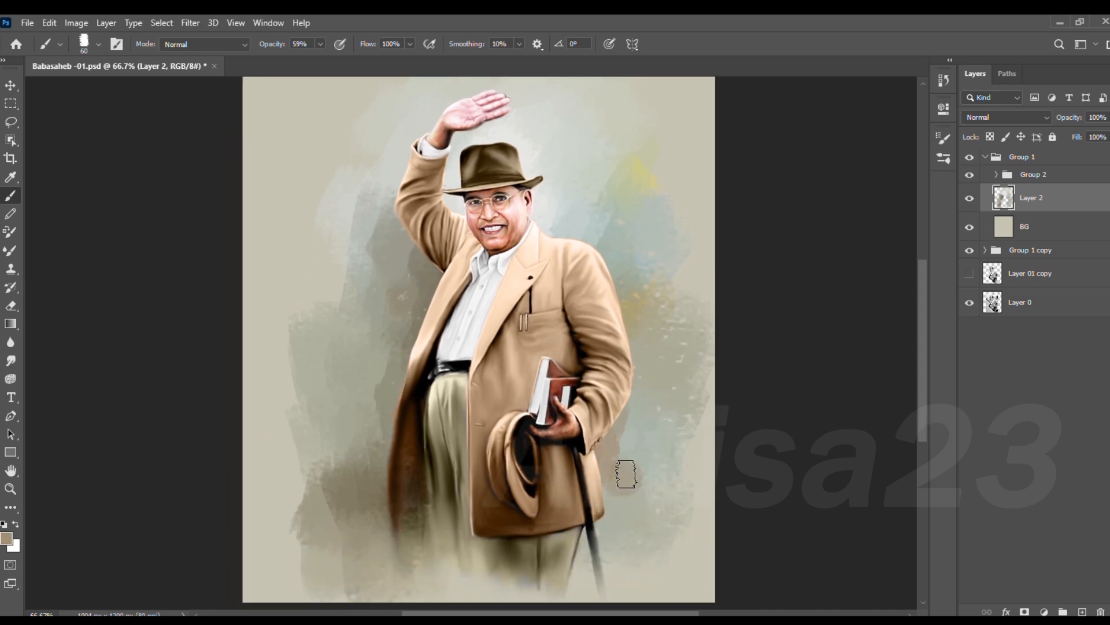
Step: Enlarge the brush to 125 px, sample backdrop tones, and blend the area beside the shoulder and around the hat
left_click(645, 287, "alt")
scroll(632, 446, "up", 5)
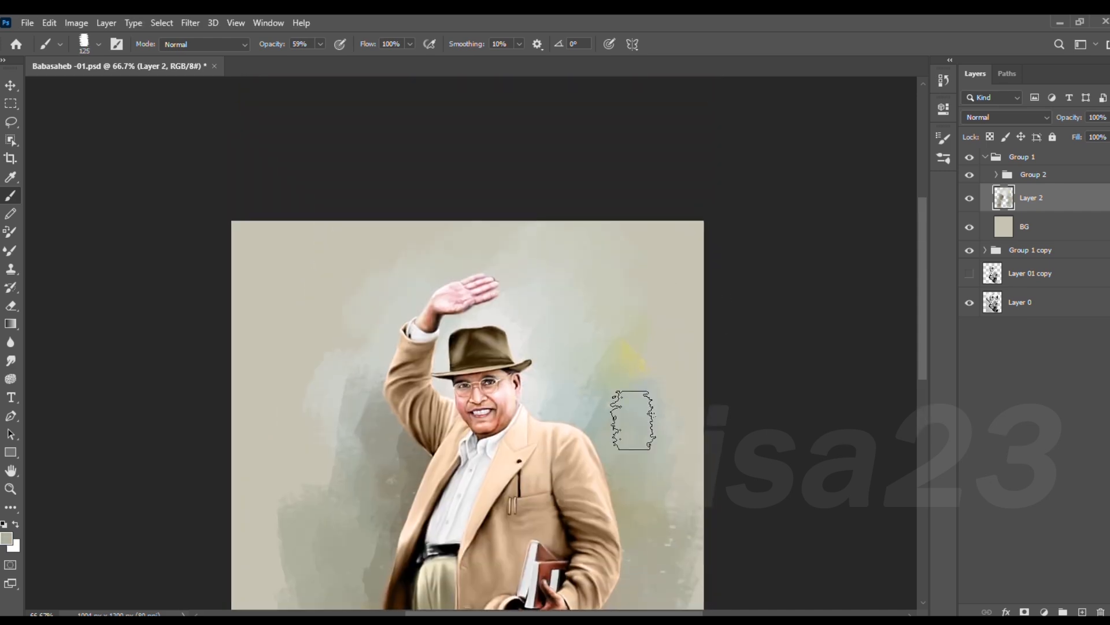
left_click_drag(578, 381, 549, 353)
left_click(511, 335, "alt")
left_click_drag(486, 331, 483, 349)
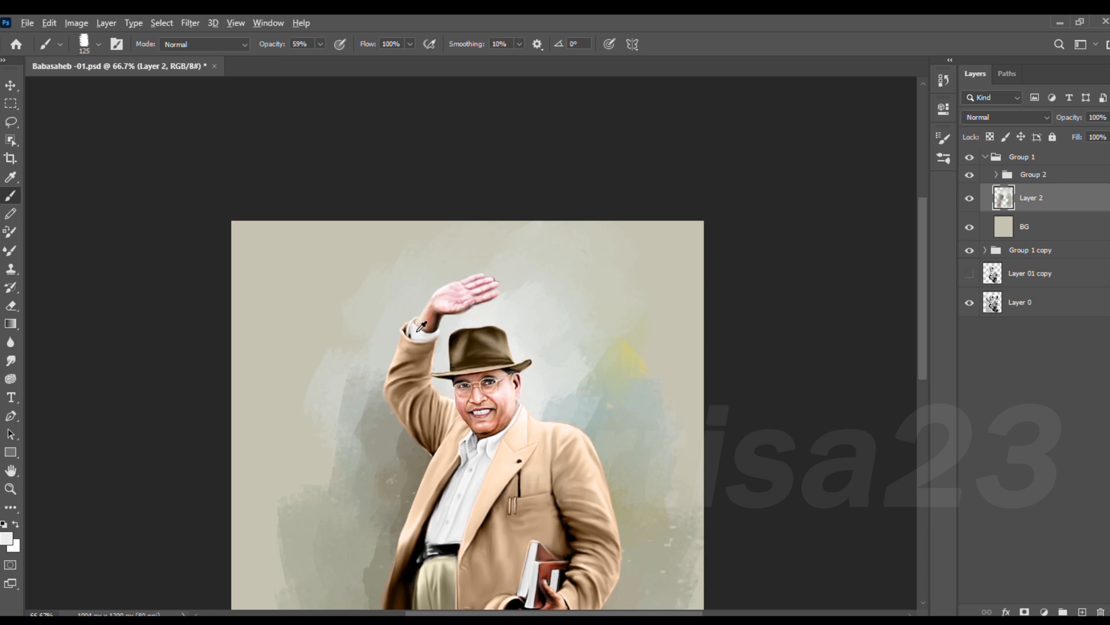
Step: Enlarge the brush to 175 px, sample a light grey, and widen the pale strokes behind the raised arm
left_click(431, 356, "alt")
key("bracketright")
key("bracketright")
left_click_drag(400, 374, 324, 422)
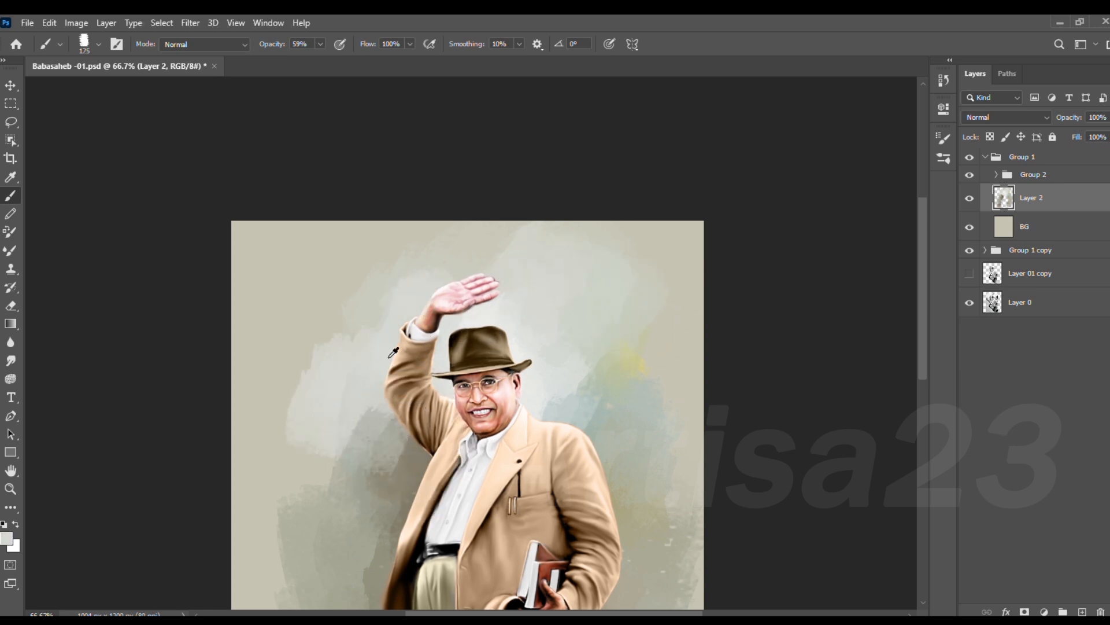
Step: Blend soft grey-green strokes into the backdrop beside the open coat, save the document, and switch to the Move tool
scroll(393, 353, "down", 3)
key("ctrl+minus")
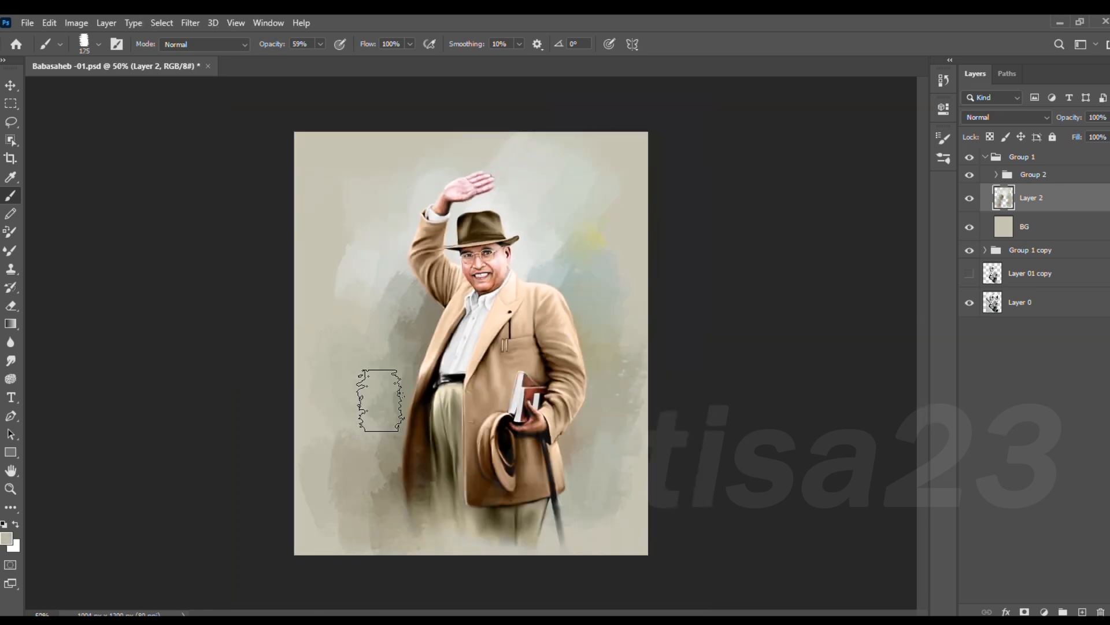
key("ctrl+plus")
key("v")
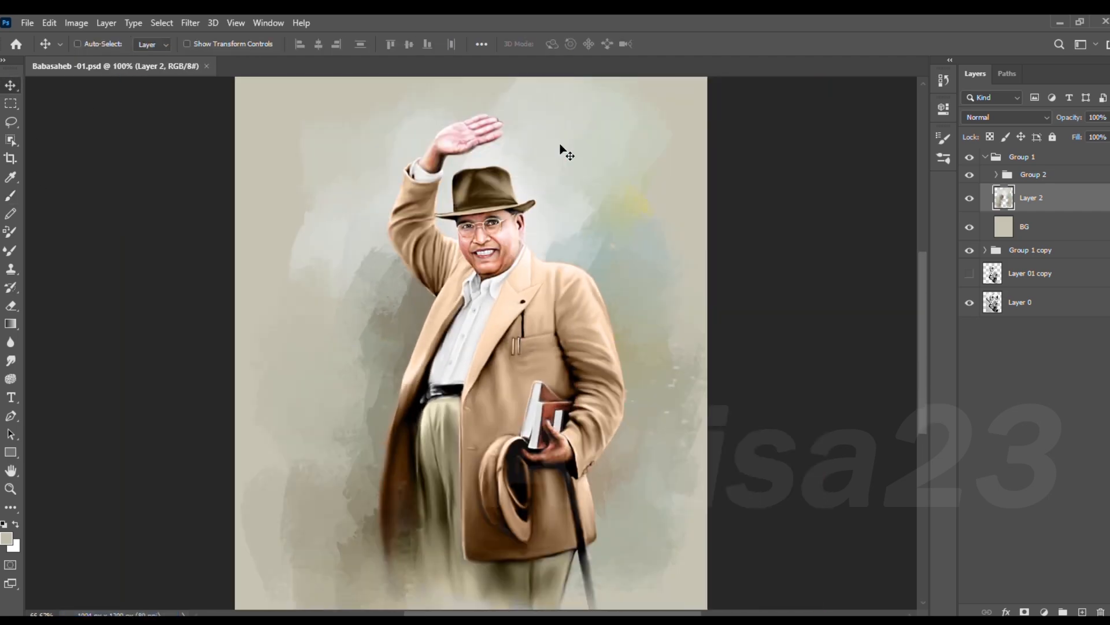